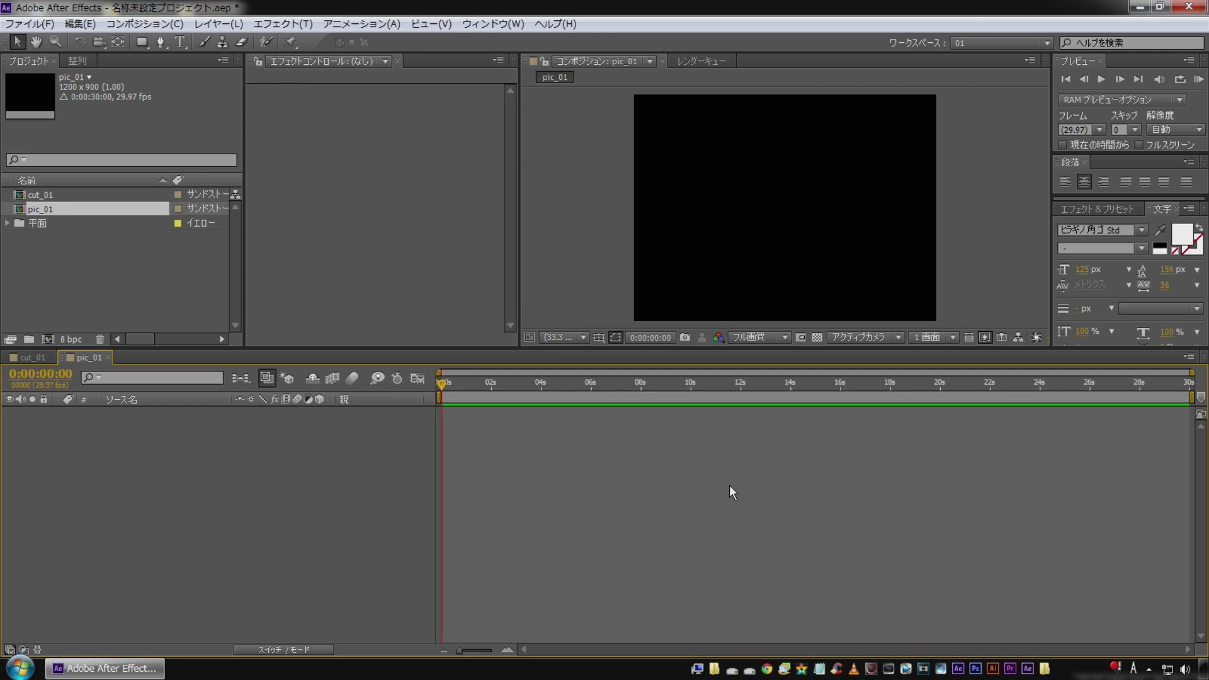
Import the polar bear photo IMG_1647 and place it as a layer in the pic_01 composition
double_click(141, 277)
double_click(564, 285)
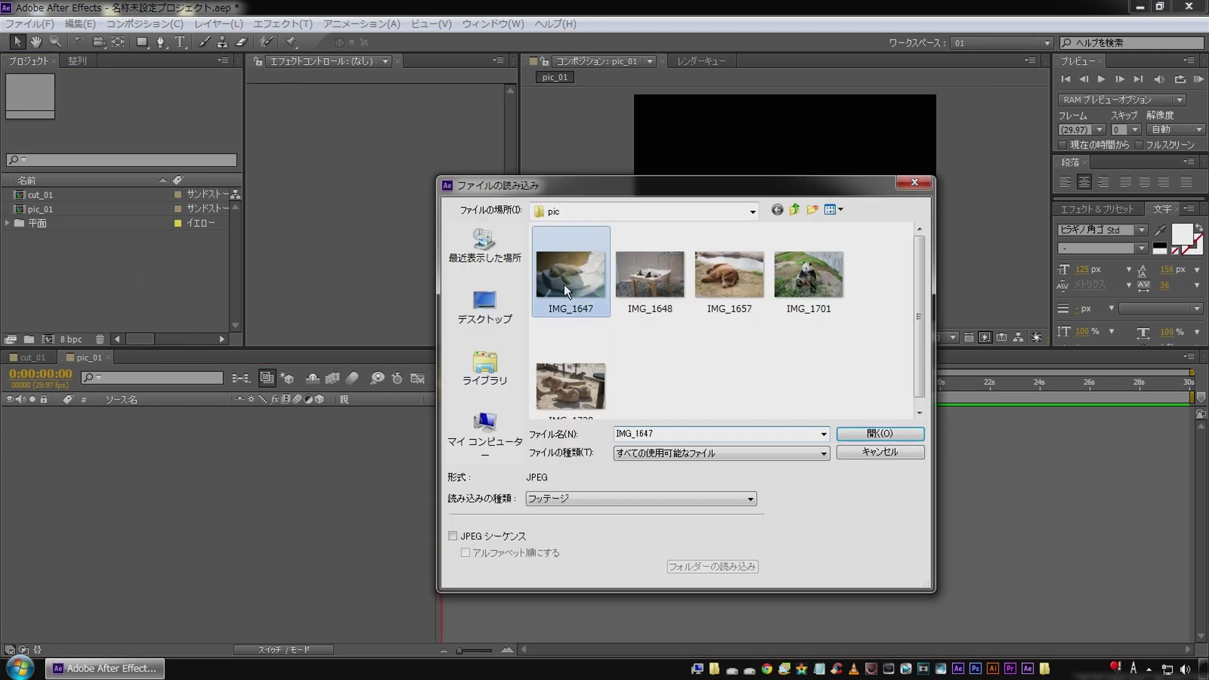
left_click_drag(110, 209, 165, 451)
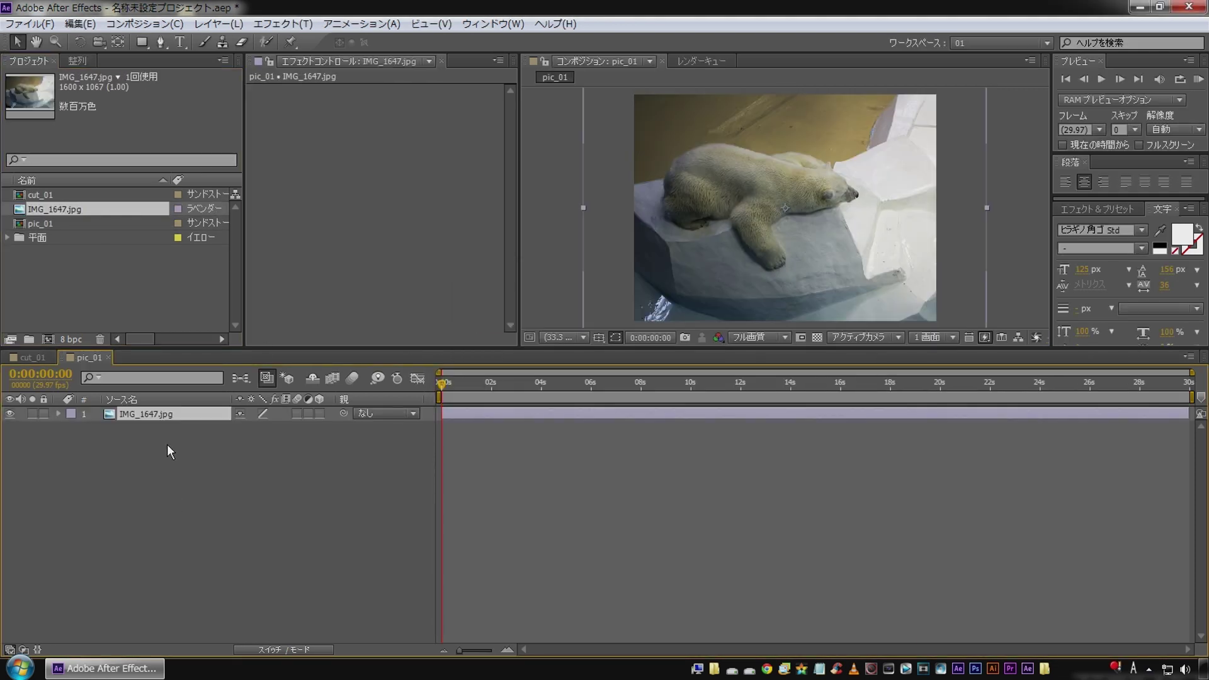
Fit the IMG_1647.jpg layer to the height of the pic_01 composition
right_click(169, 414)
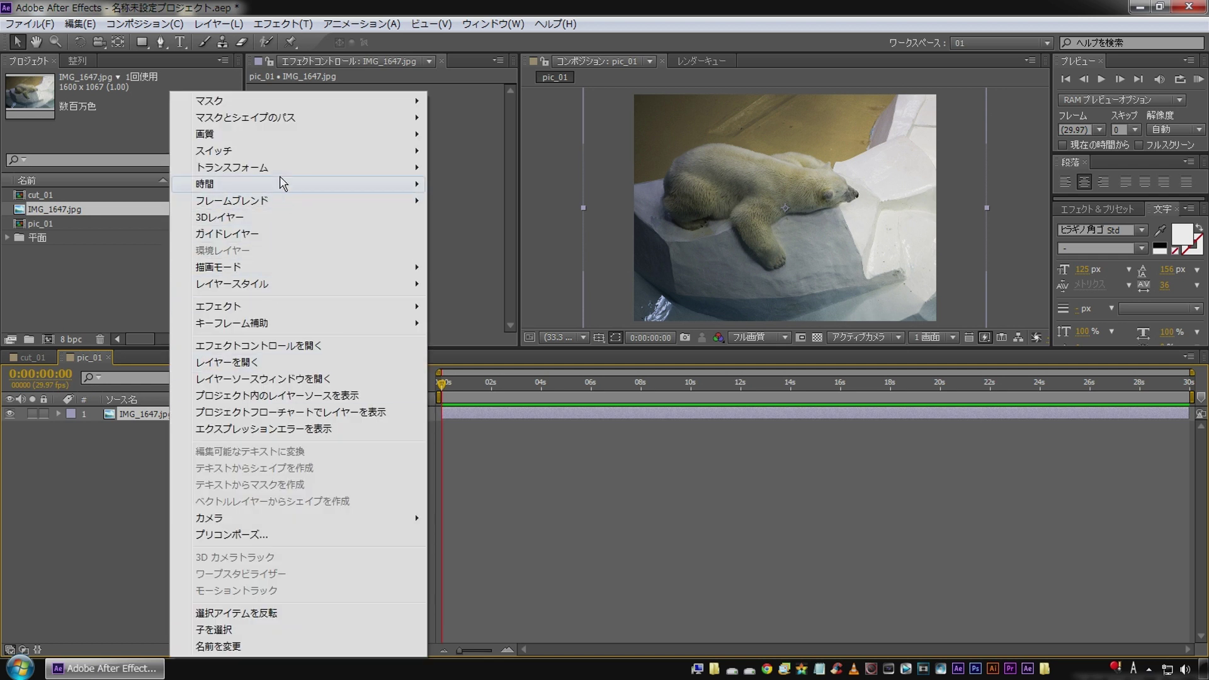
mouse_move(377, 172)
left_click(586, 385)
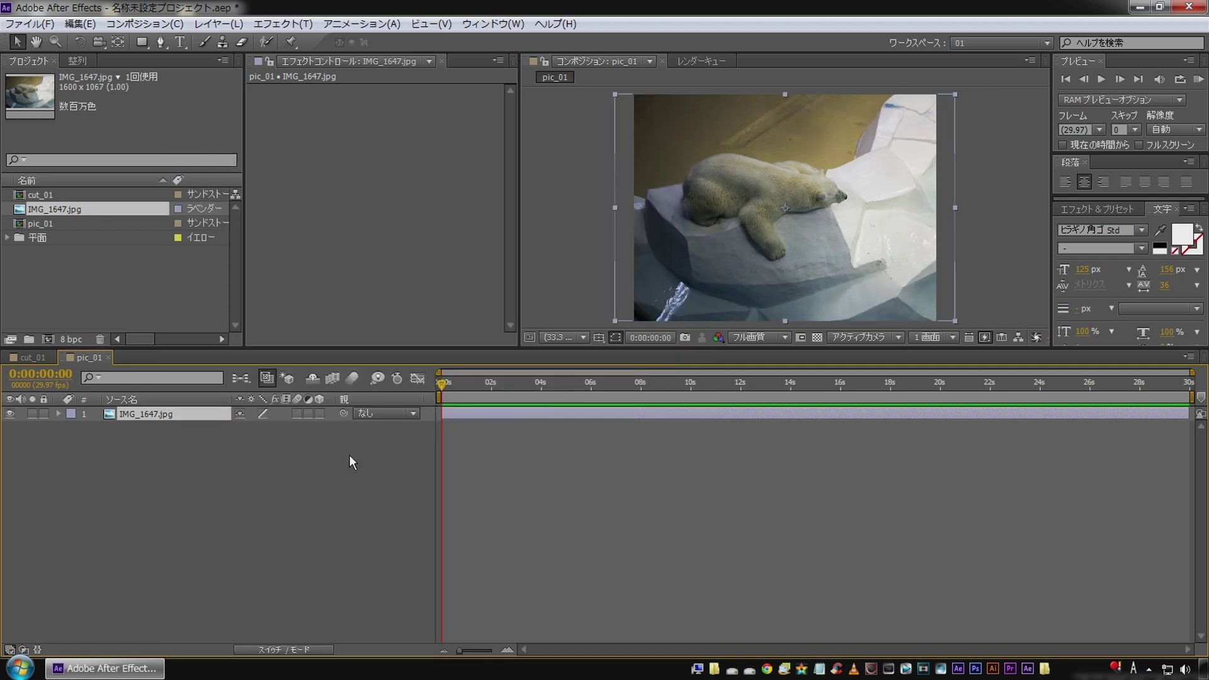
Add the pic_01 composition above bg_01 in cut_01 and make it a 3D layer
left_click(28, 357)
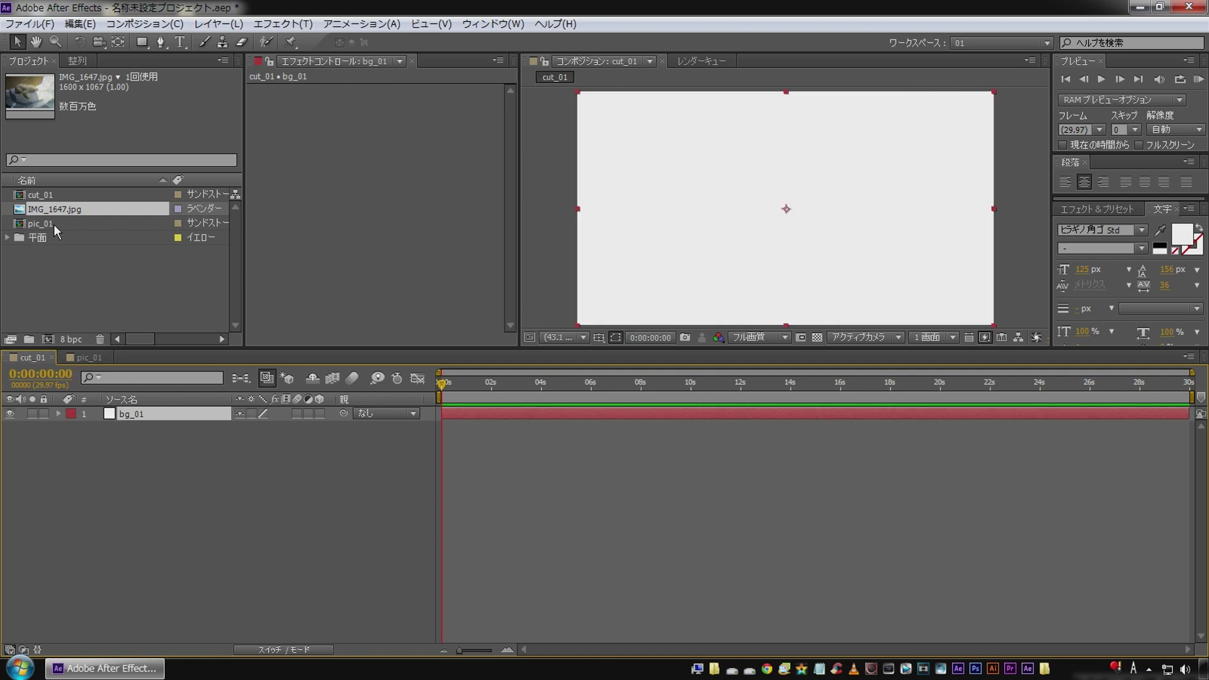
left_click_drag(32, 226, 120, 418)
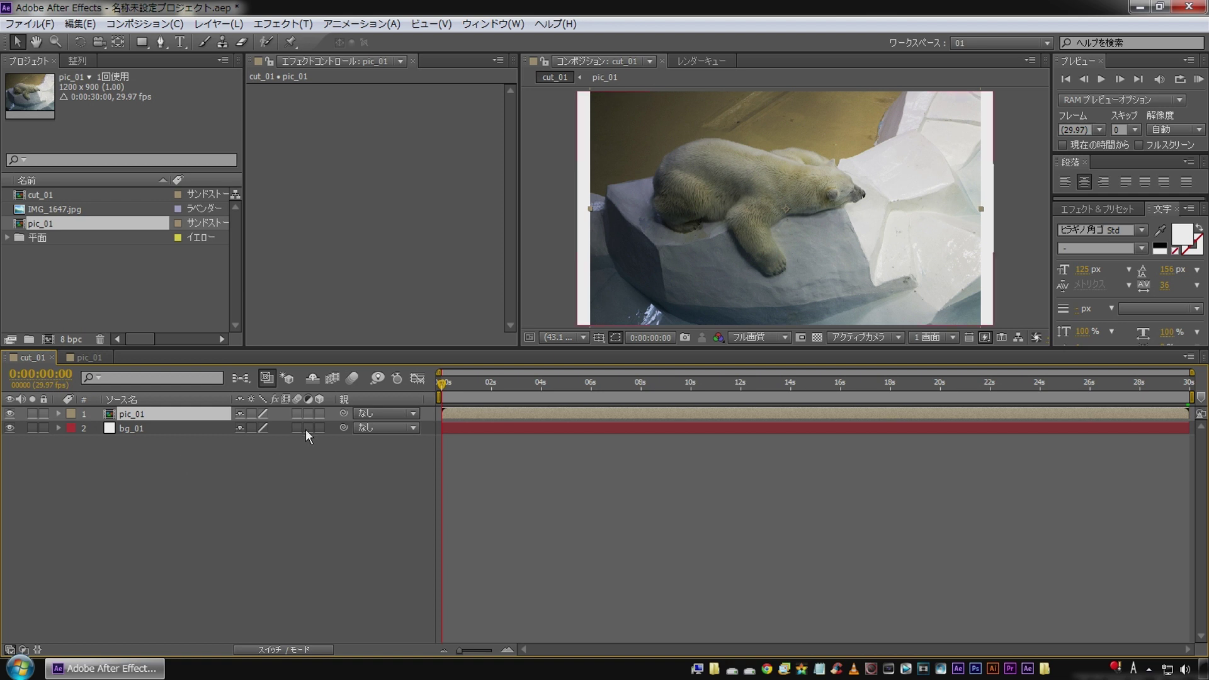
left_click(320, 414)
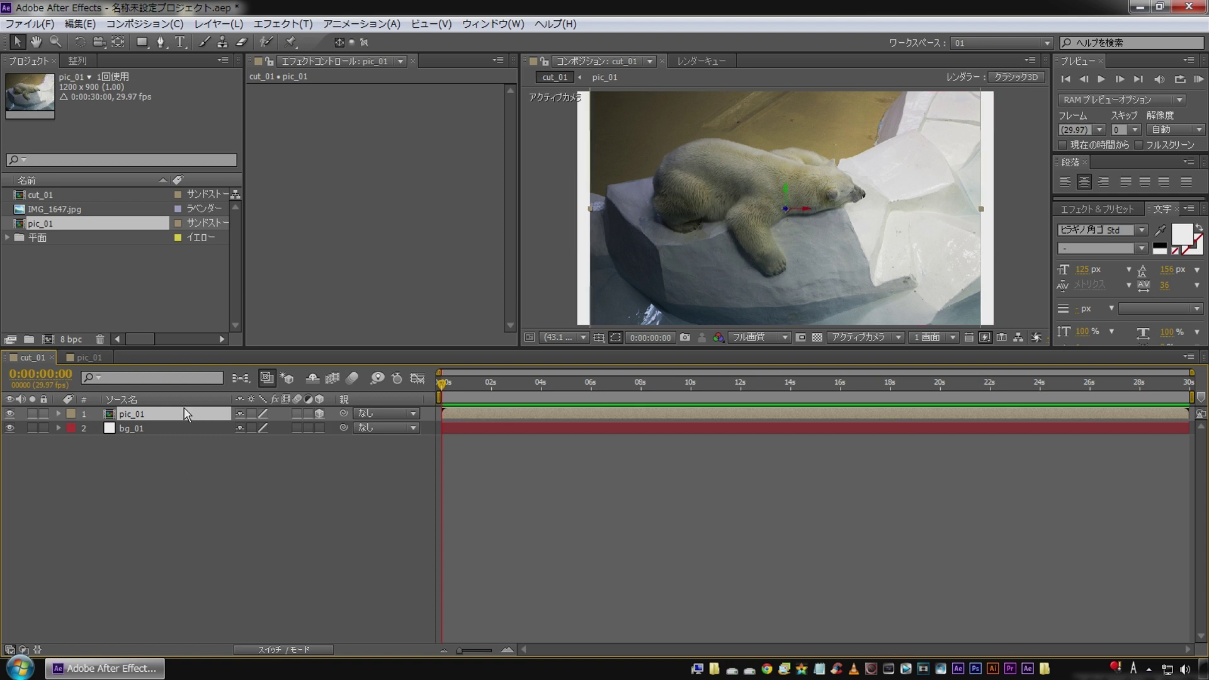
Push the pic_01 layer back in depth by setting its Z position to 1400
key("p")
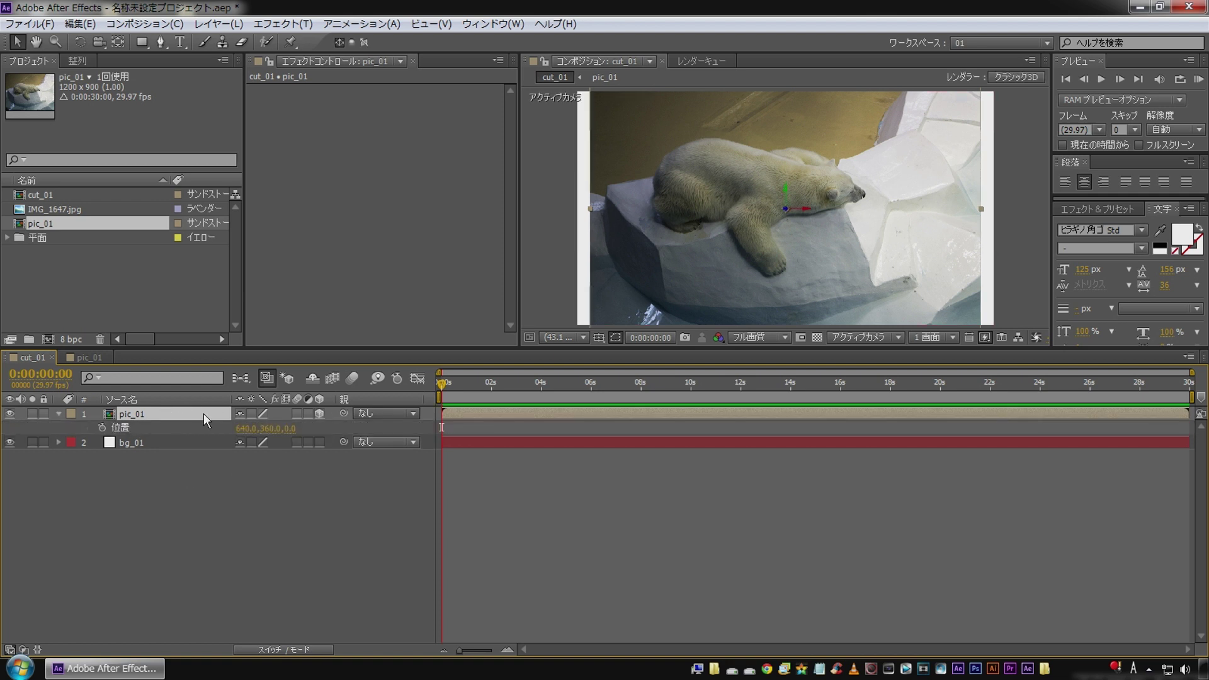
left_click_drag(290, 428, 233, 469)
left_click_drag(309, 433, 324, 486)
left_click(297, 428)
key("Return")
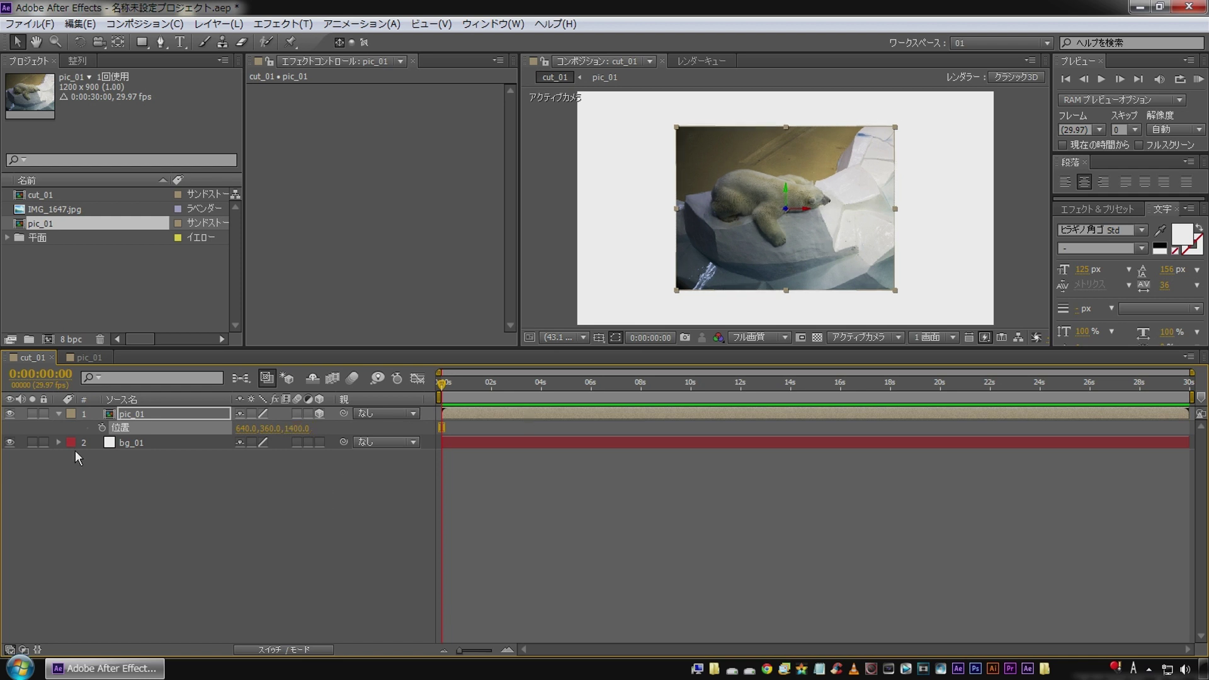
Duplicate the pic_01 layer and flip the lower copy vertically with a Y scale of -100%
left_click(138, 417)
key("ctrl+d")
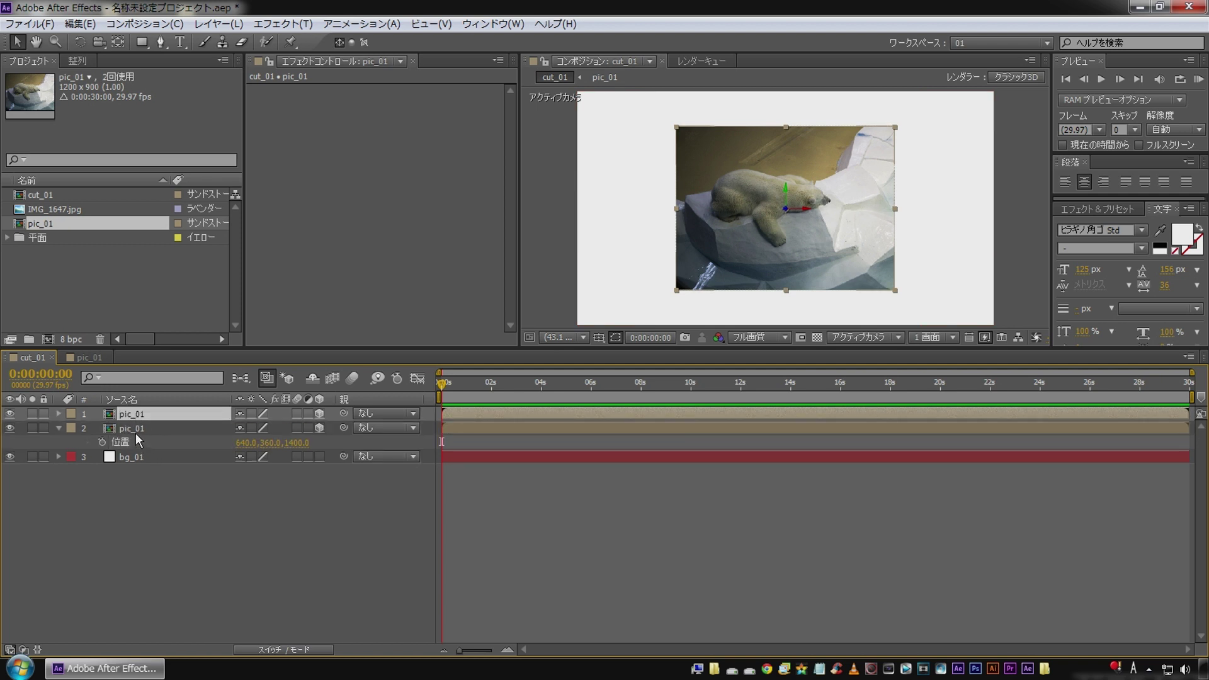
left_click(140, 430)
key("s")
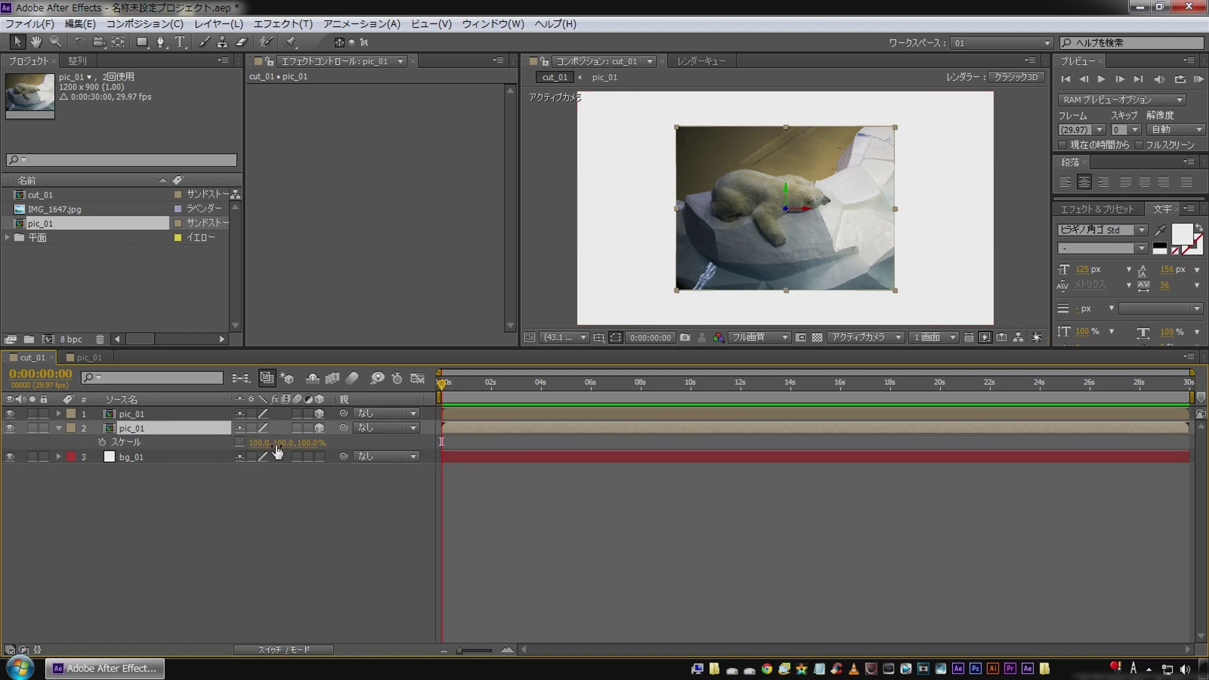
left_click(285, 443)
type("-100")
key("Return")
Move the flipped pic_01 copy straight down until its upper edge meets the lower edge of the original picture
left_click(142, 432)
key("shift+Down")
key("shift+Down")
key("shift+Down")
key("shift+Down")
key("shift+Down")
key("shift+Down")
key("shift+Down")
key("shift+Down")
key("shift+Down")
key("shift+Down")
key("shift+Down")
key("shift+Down")
key("shift+Down")
key("shift+Down")
key("shift+Down")
key("shift+Down")
key("shift+Down")
key("shift+Down")
key("shift+Down")
key("shift+Down")
key("shift+Down")
key("shift+Down")
key("shift+Down")
key("shift+Down")
key("shift+Down")
key("shift+Down")
key("shift+Down")
key("shift+Down")
key("shift+Down")
key("shift+Down")
key("shift+Down")
key("shift+Down")
key("shift+Down")
key("shift+Down")
key("shift+Down")
key("shift+Down")
key("shift+Down")
key("shift+Down")
key("shift+Down")
key("shift+Down")
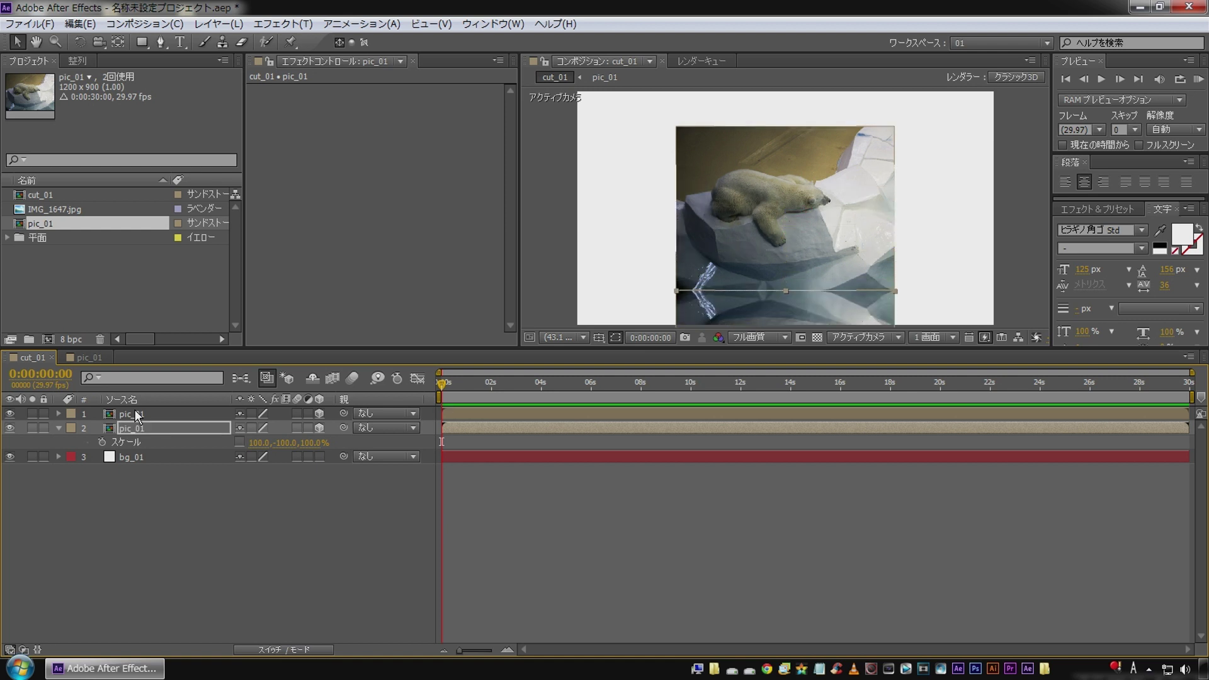
Apply Linear Wipe to the flipped pic_01 copy with 83% completion, a 180° wipe angle and a feather of 126
left_click(137, 421)
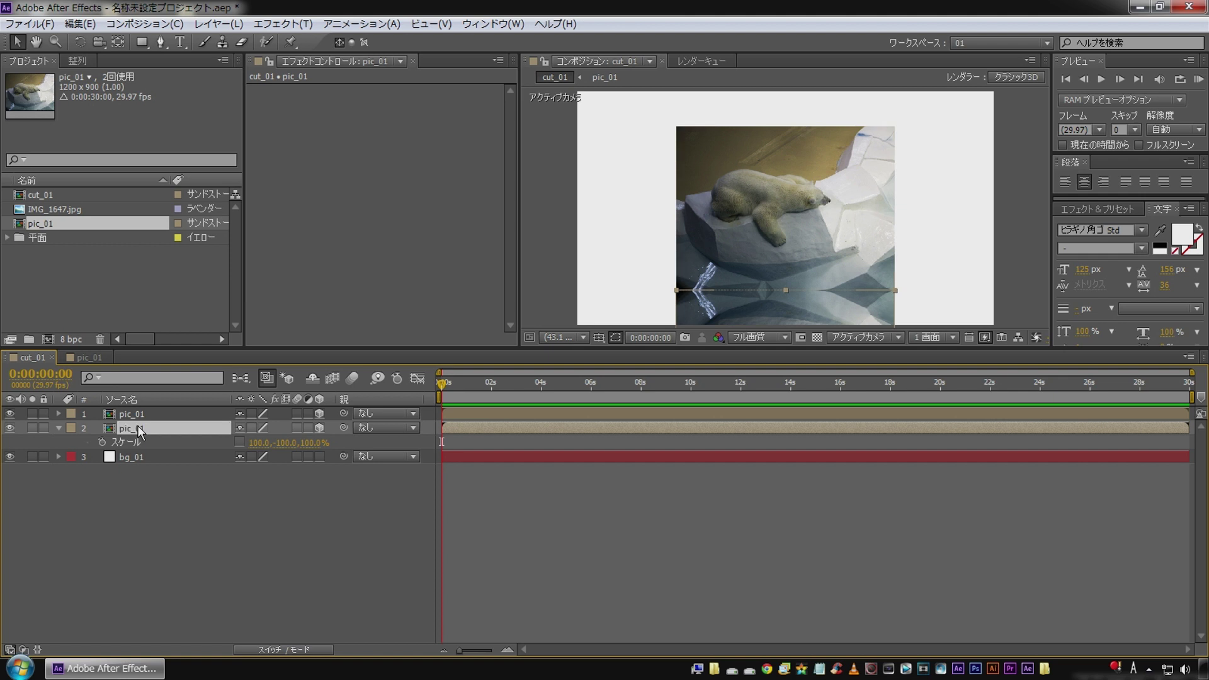
right_click(332, 167)
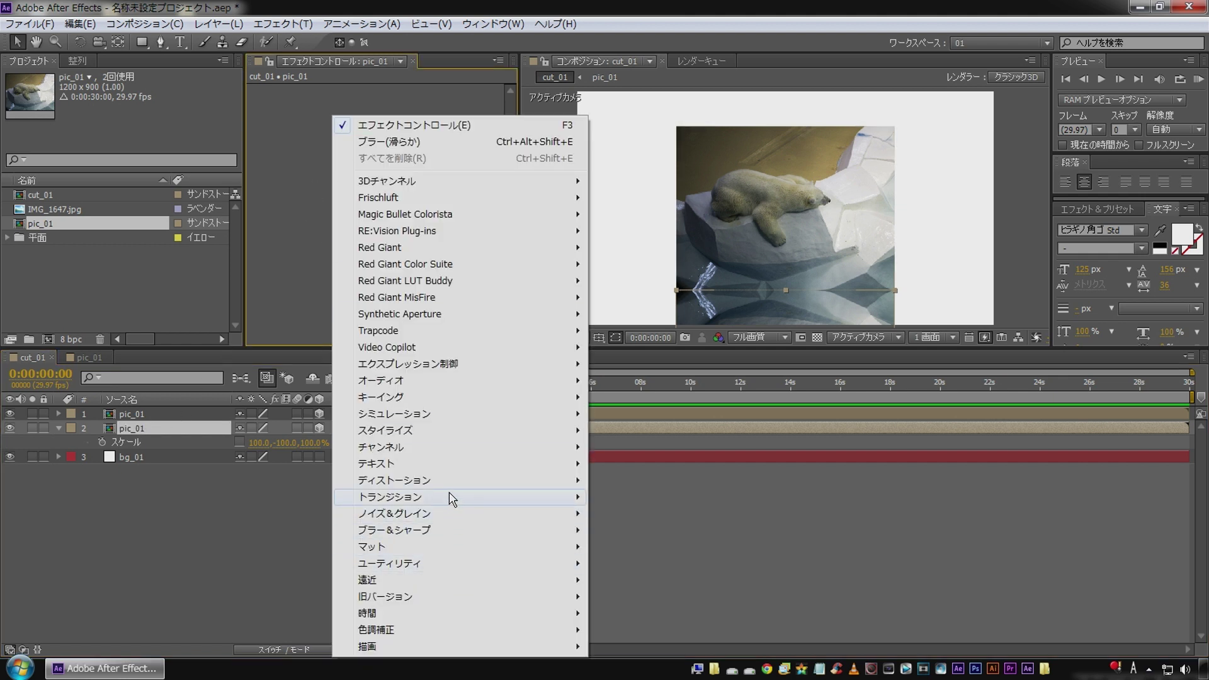
mouse_move(439, 503)
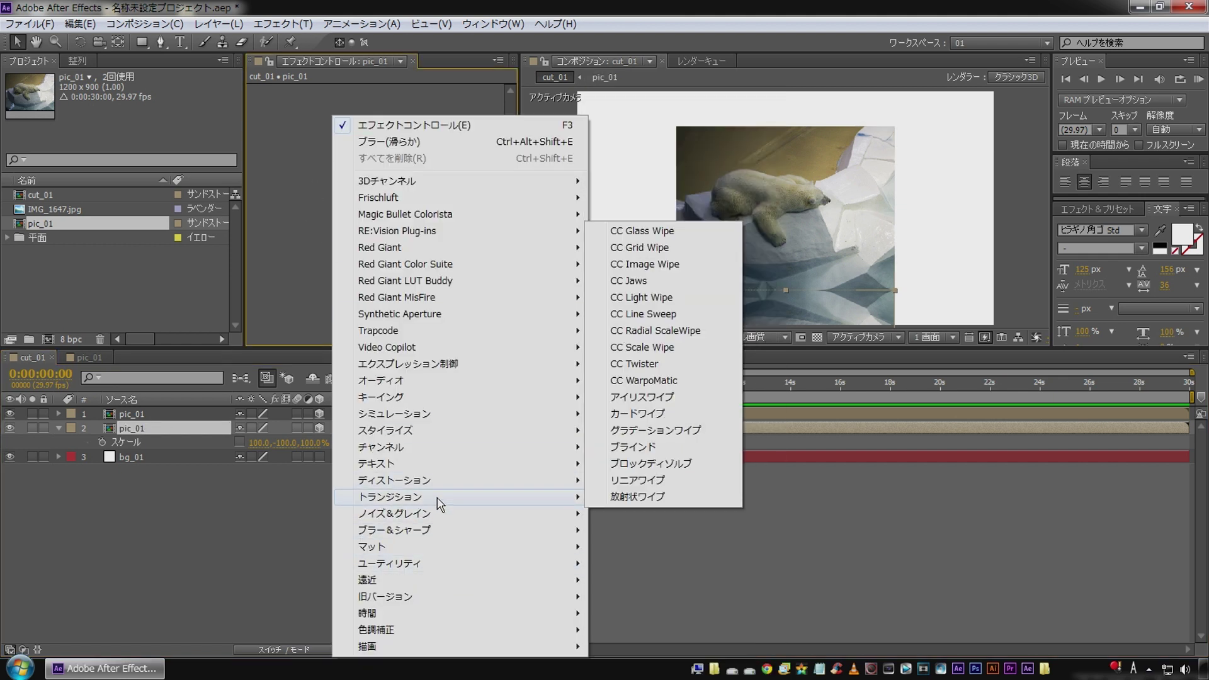
left_click(660, 481)
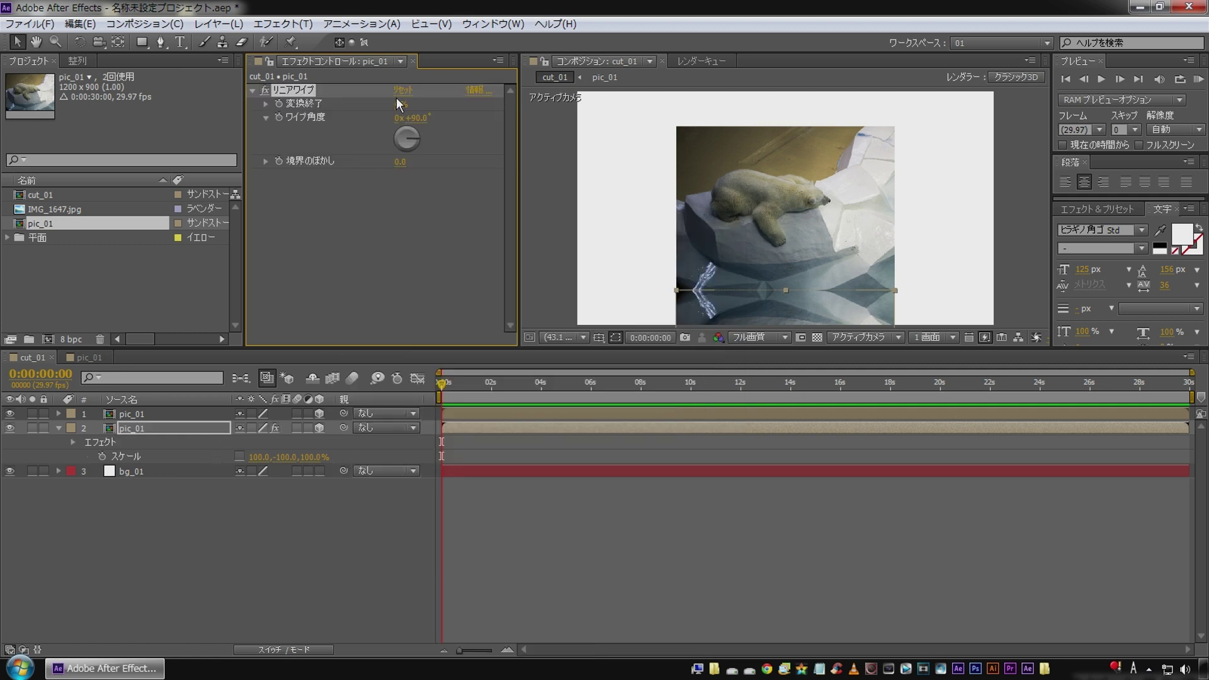
left_click_drag(401, 104, 486, 123)
left_click(420, 120)
type("180")
key("Return")
left_click_drag(337, 104, 485, 163)
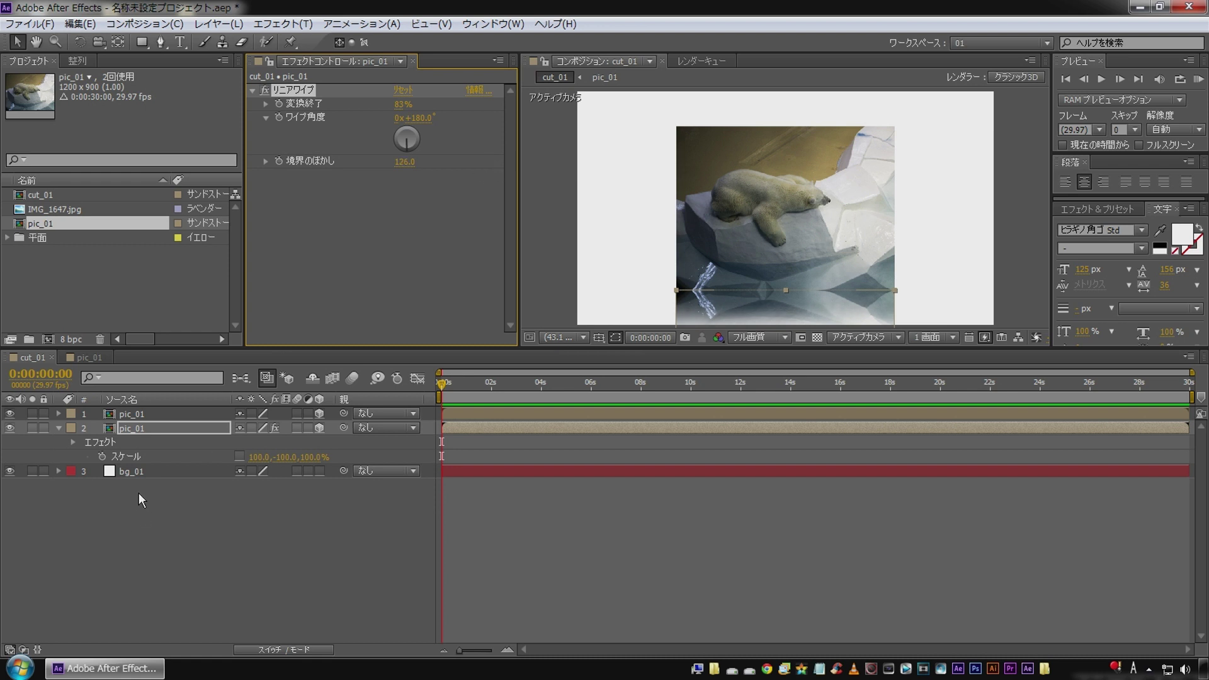
Lower the opacity of the flipped pic_01 reflection to 22%
left_click(165, 433)
key("t")
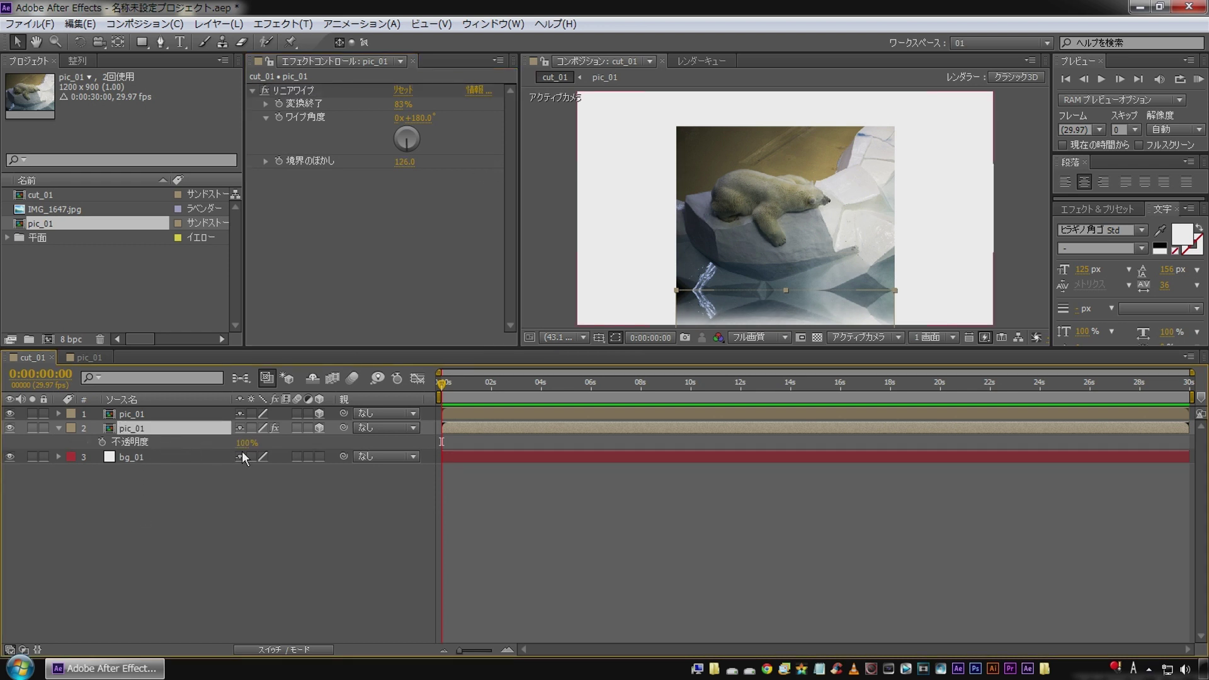
left_click_drag(246, 442, 203, 589)
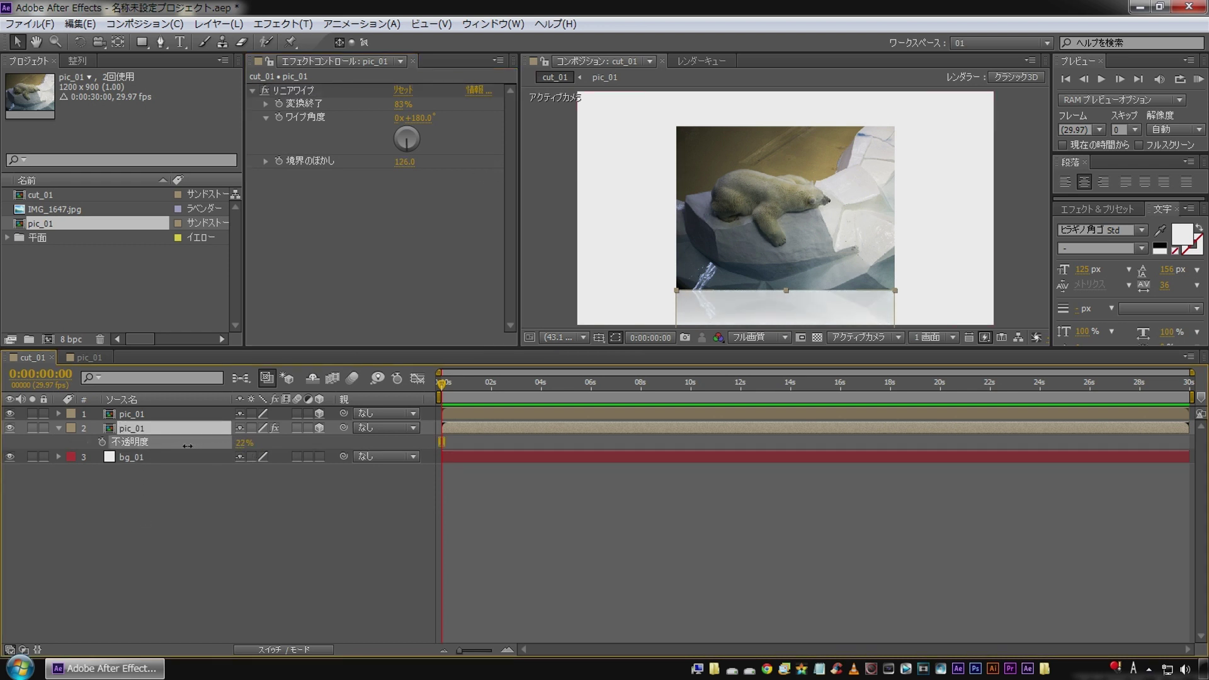
left_click(204, 583)
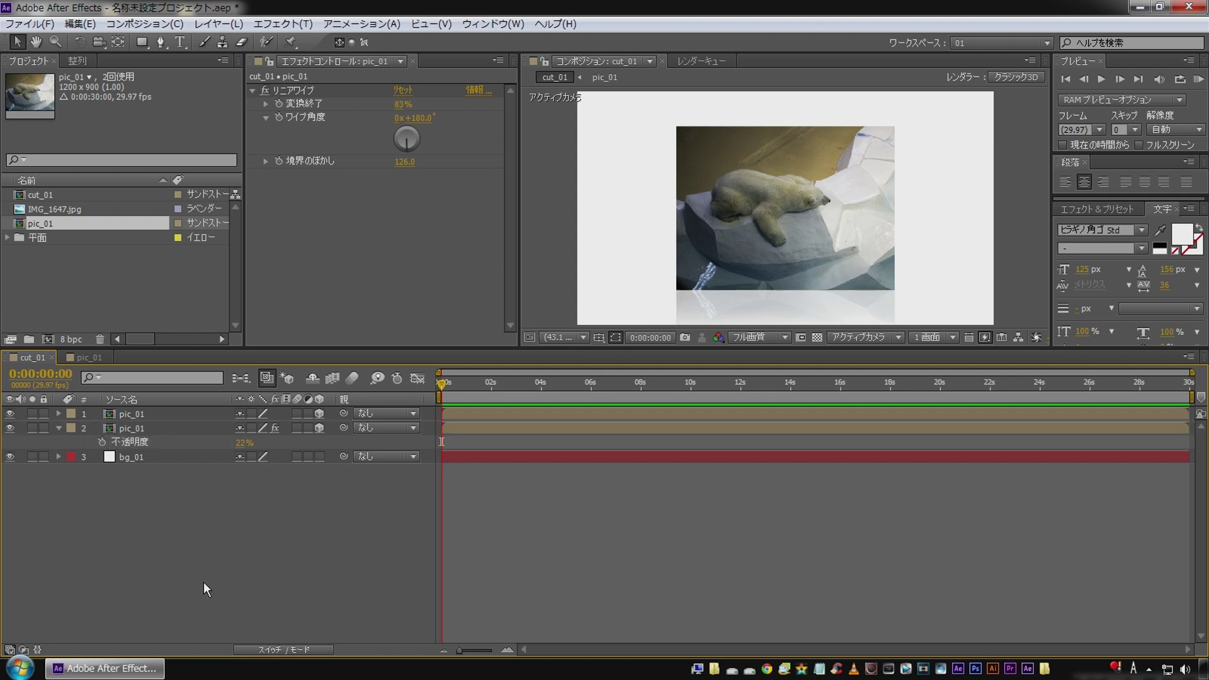
key("t")
Parent the flipped pic_01 reflection to the original pic_01 layer above it
left_click(153, 429)
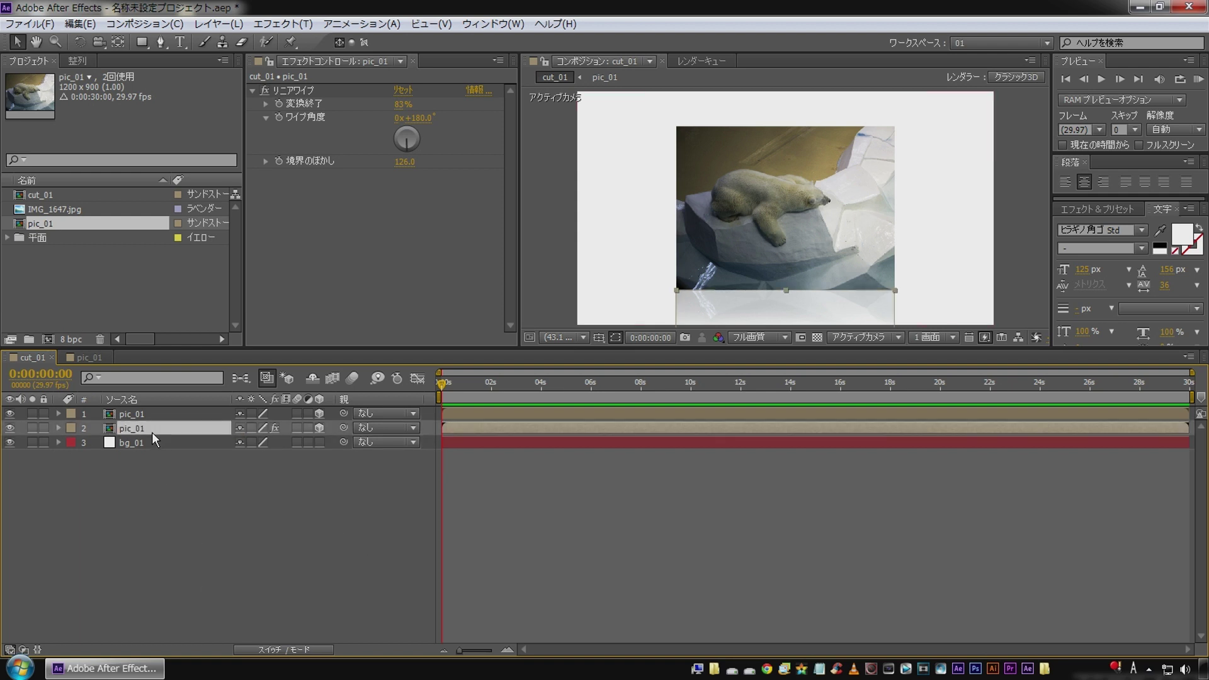
left_click_drag(344, 429, 139, 413)
left_click(176, 511)
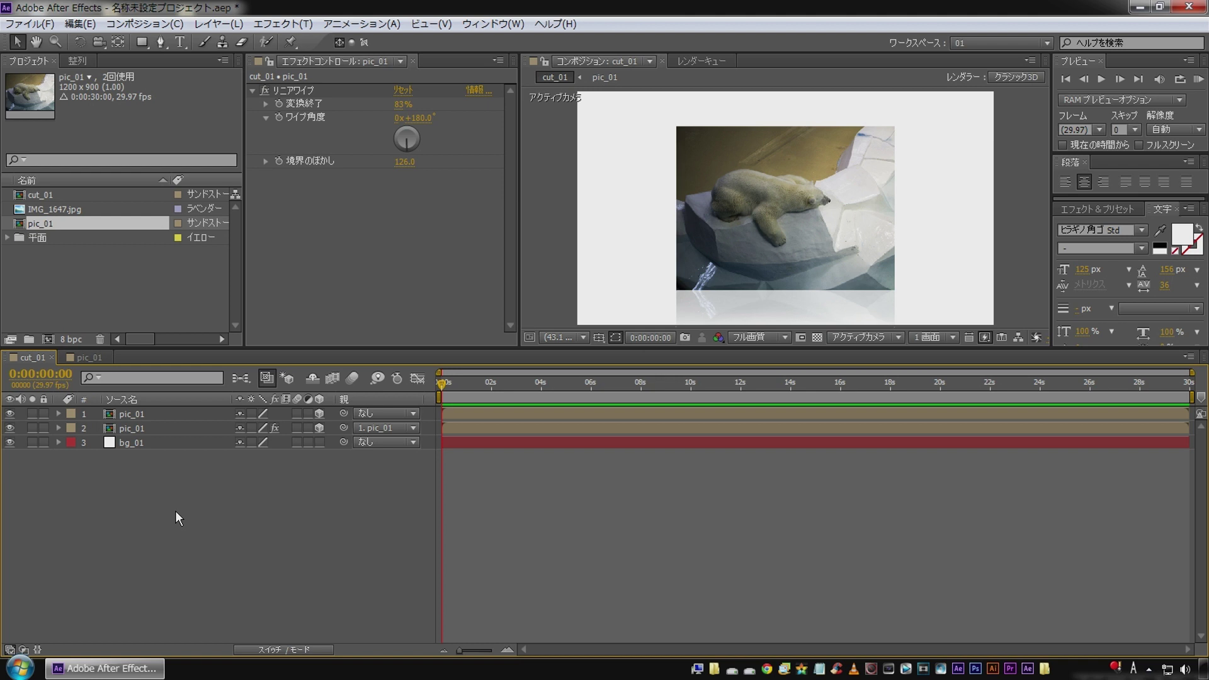
Create a null object in cut_01 and parent the original pic_01 layer to it
right_click(176, 503)
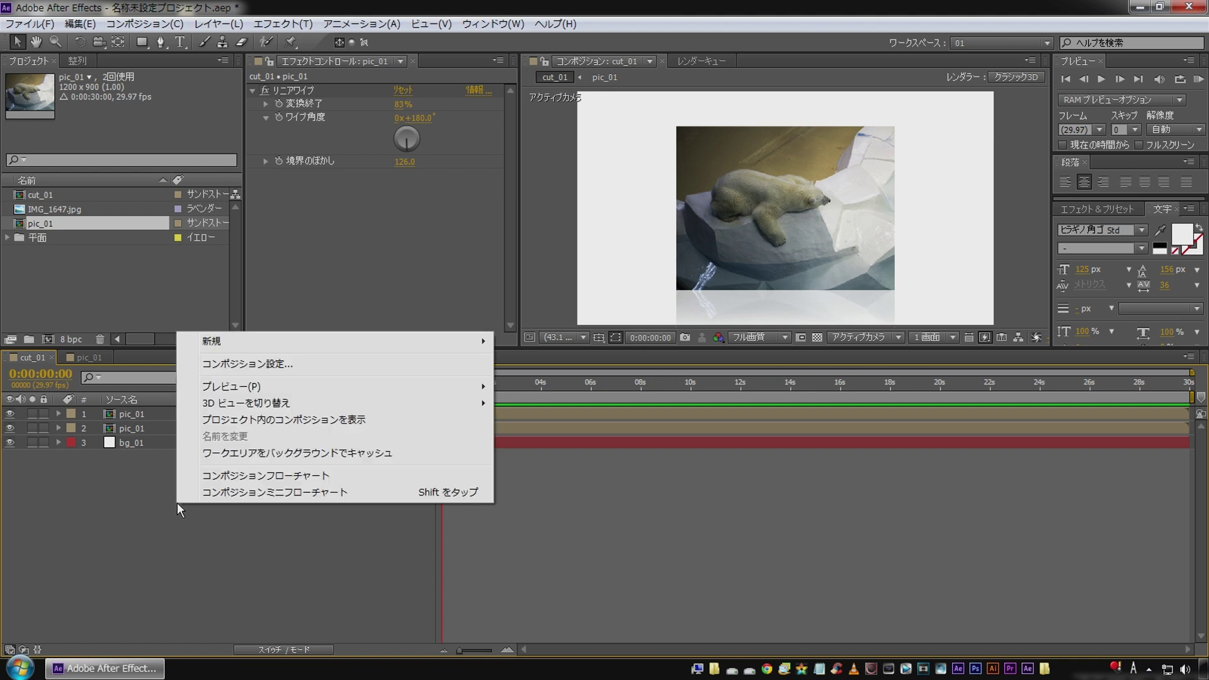
mouse_move(297, 345)
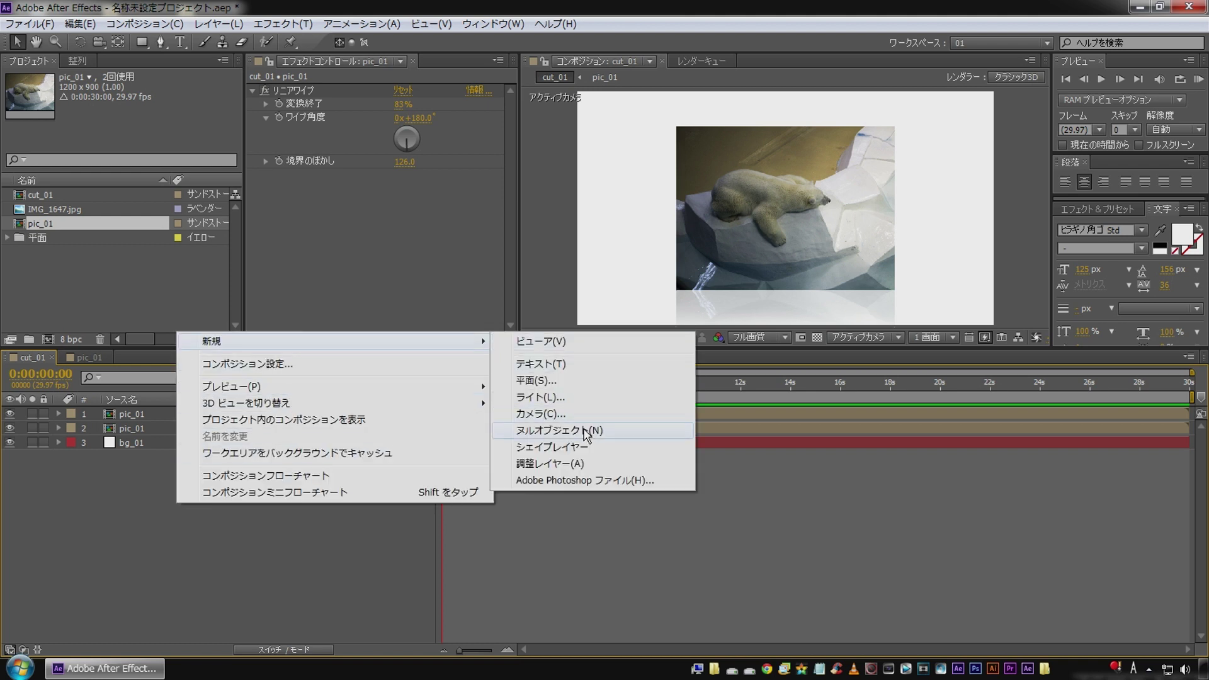
left_click(567, 431)
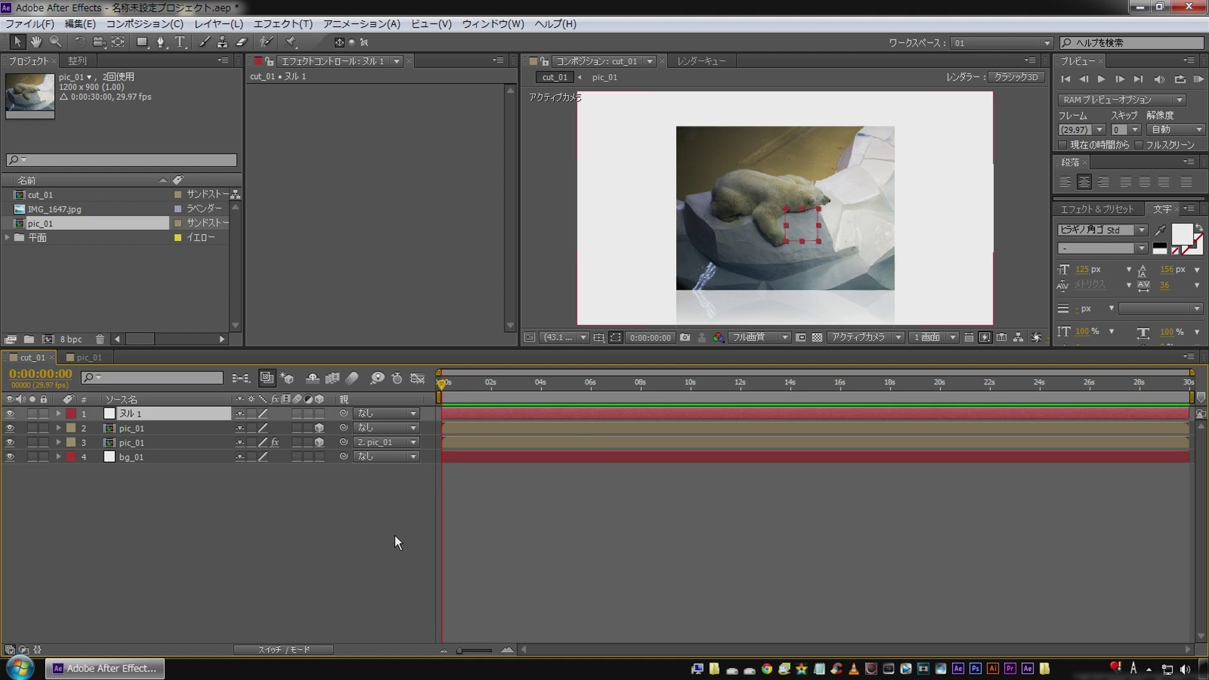
left_click(137, 429)
left_click_drag(343, 428, 160, 417)
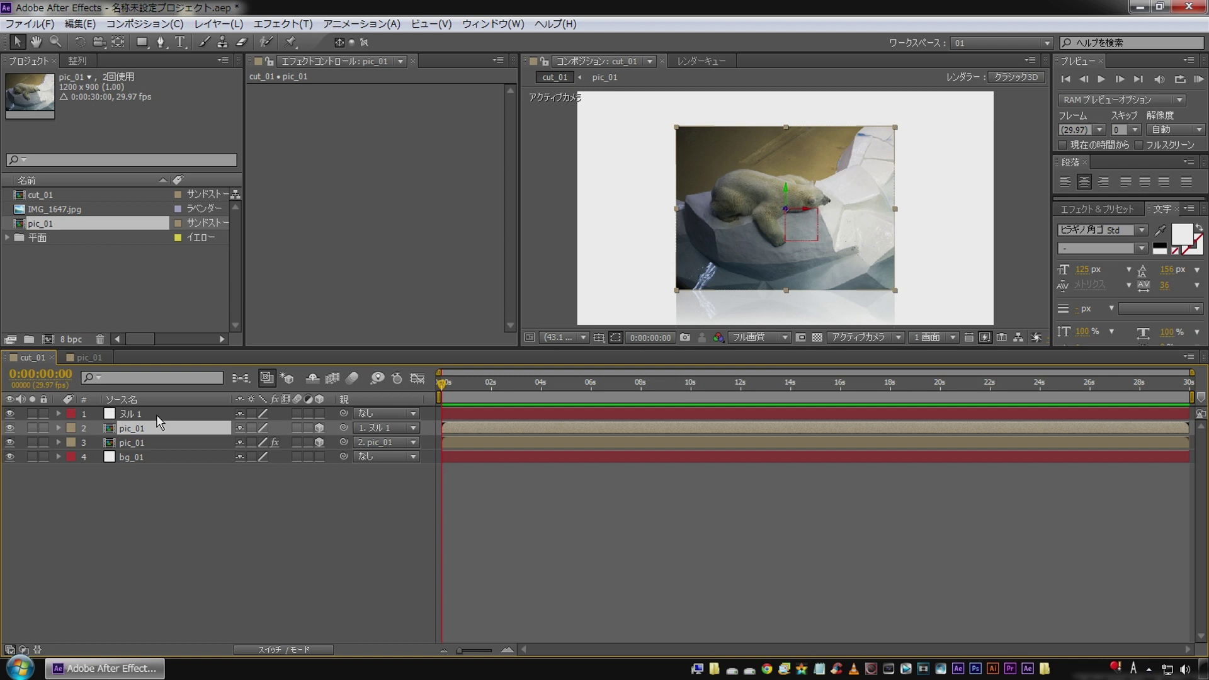
Set position keyframes on the null at 20 frames and at 1 second, keeping it at the composition's centre
left_click(159, 417)
key("p")
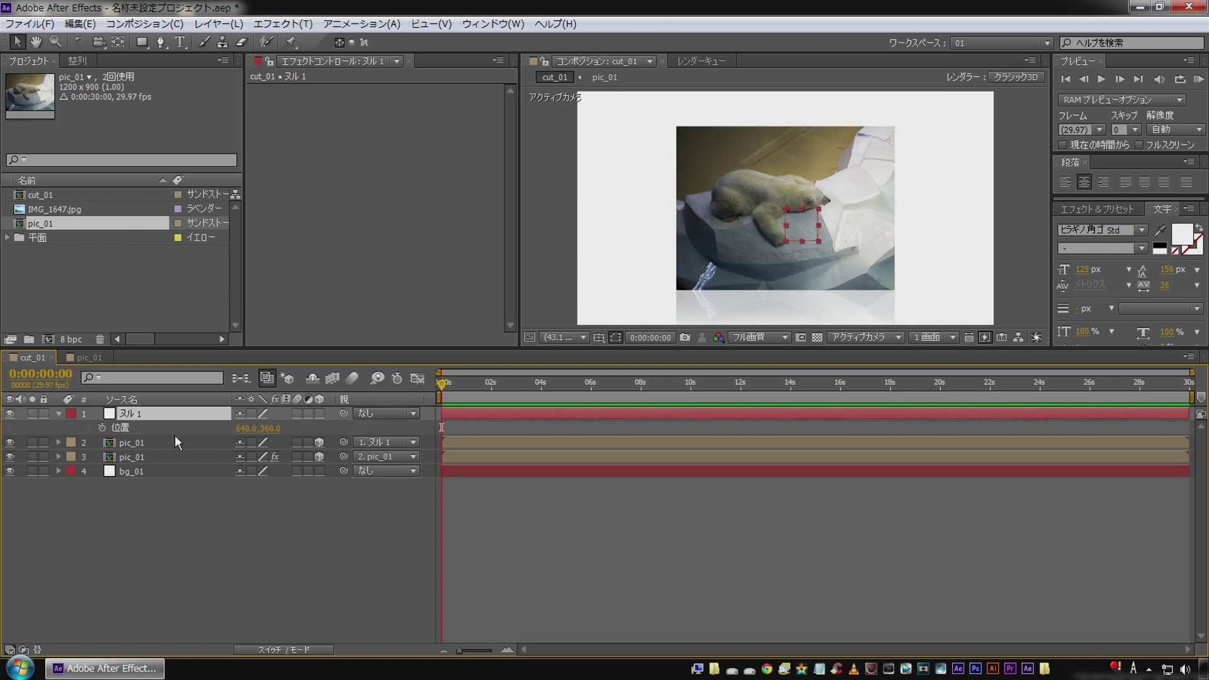
key("shift+Page_Down")
key("shift+Page_Down")
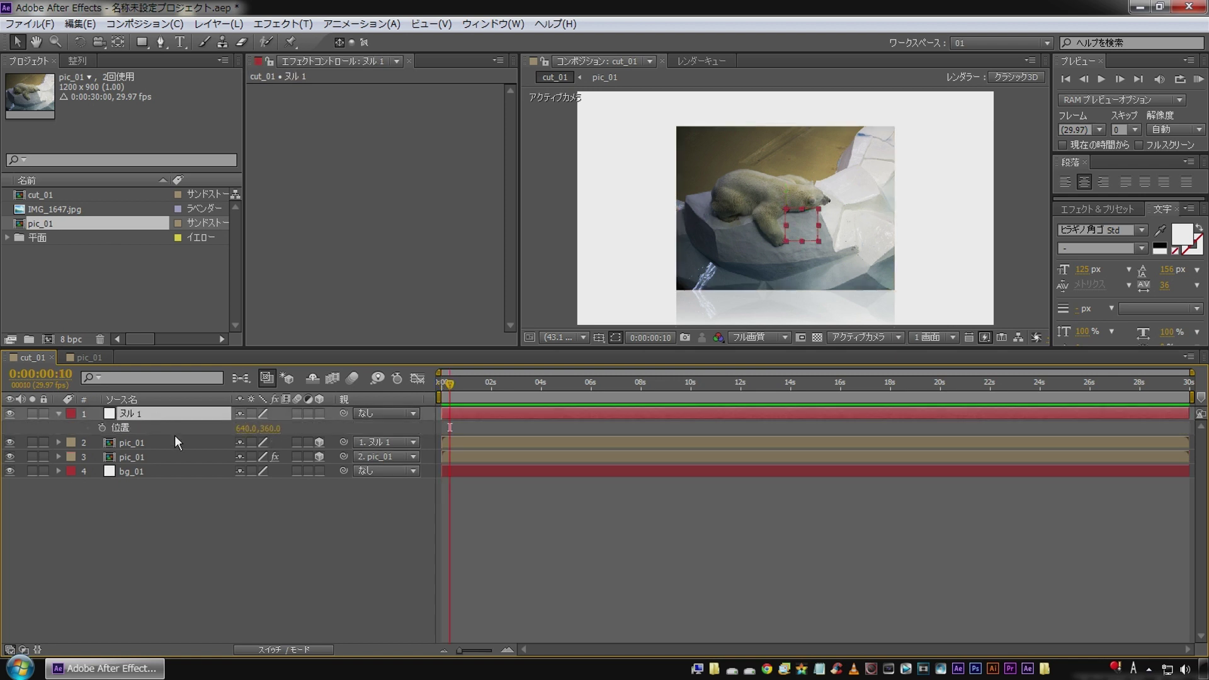
left_click(102, 428)
key("shift+Page_Down")
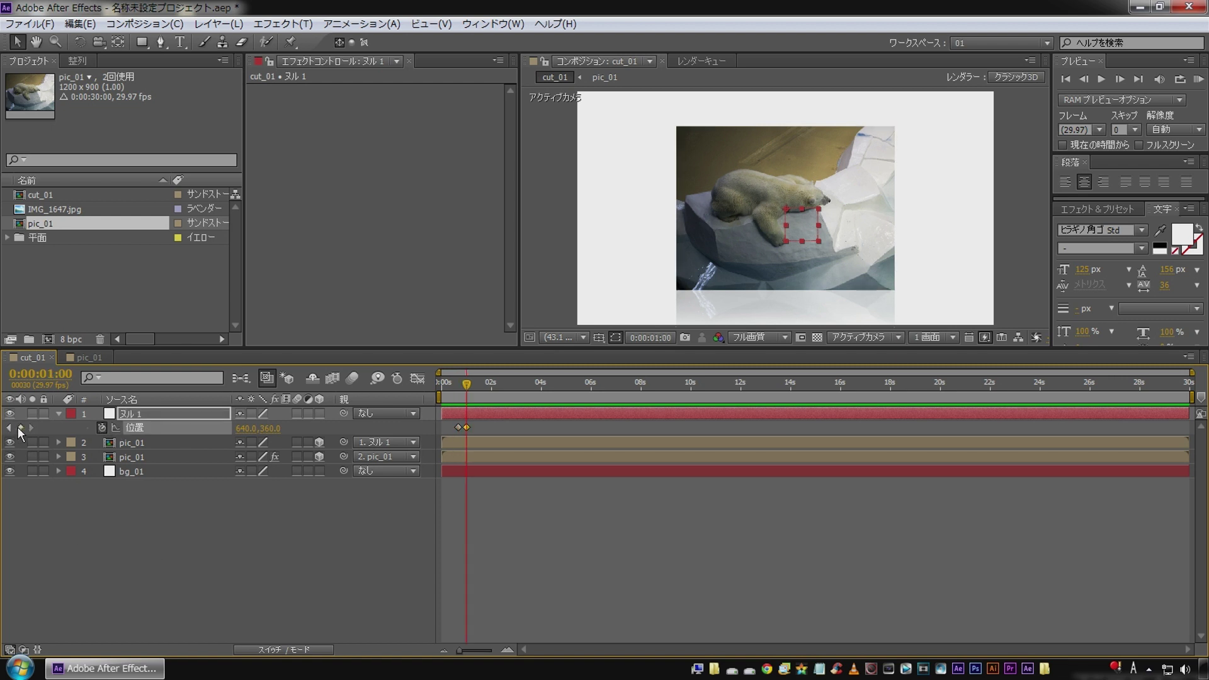
Keyframe the null's starting position at 0 seconds, shifted horizontally left to X -400
left_click_drag(468, 389, 379, 403)
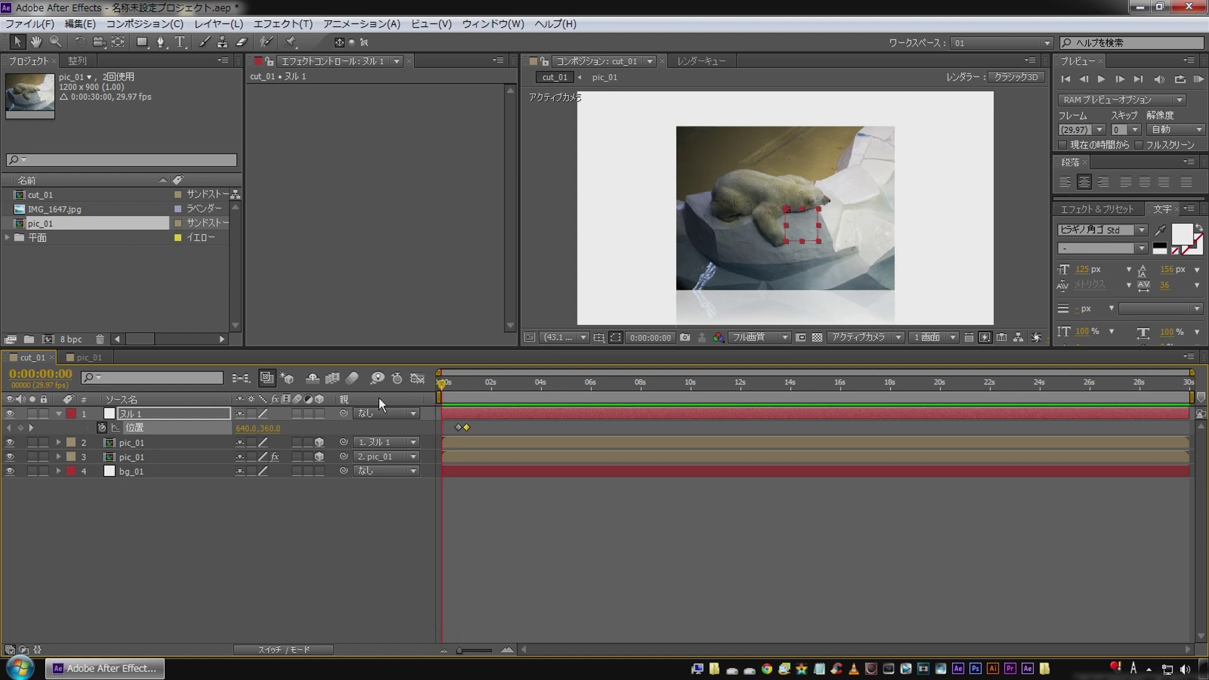
key("shift+Left")
key("shift+Left")
key("shift+Left")
key("shift+Left")
key("shift+Left")
key("shift+Left")
key("shift+Left")
key("shift+Left")
key("shift+Left")
key("shift+Left")
key("shift+Left")
key("shift+Left")
key("shift+Left")
key("shift+Left")
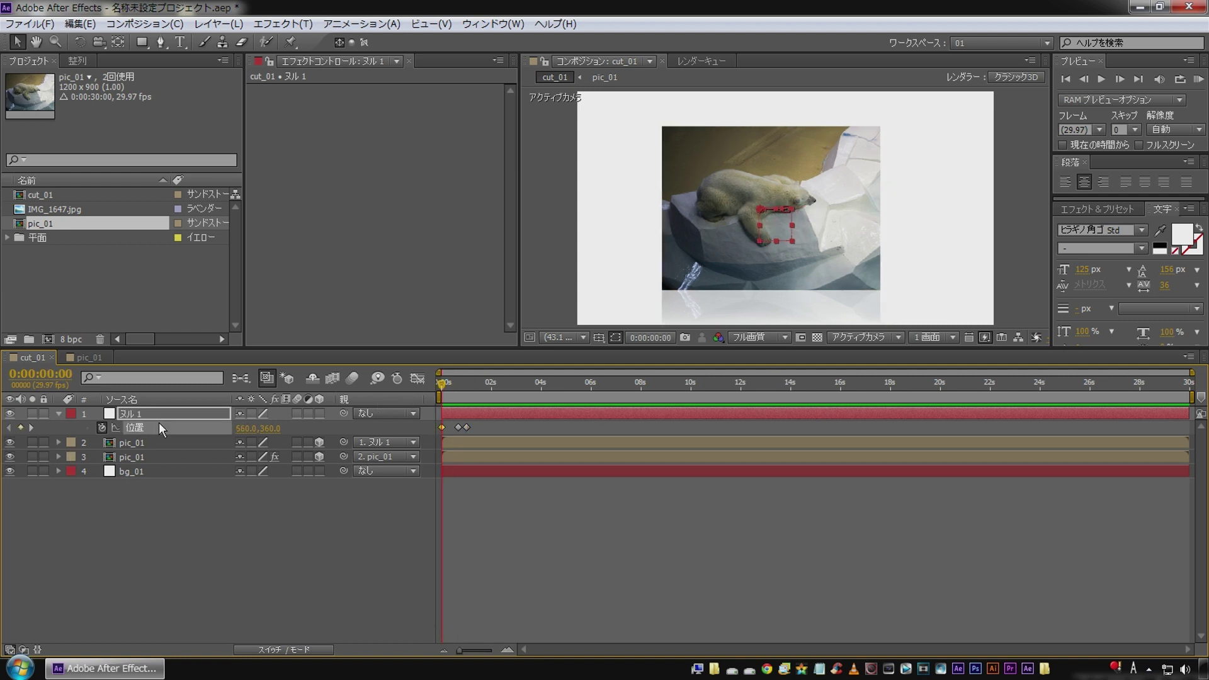
key("shift+Left")
key("shift+Left")
key("shift+Left")
key("shift+Left")
key("shift+Left")
key("shift+Left")
key("shift+Left")
key("shift+Left")
key("shift+Left")
key("shift+Left")
key("shift+Left")
key("shift+Left")
key("shift+Left")
key("shift+Left")
key("shift+Left")
key("shift+Left")
key("shift+Left")
key("shift+Left")
key("shift+Left")
key("shift+Left")
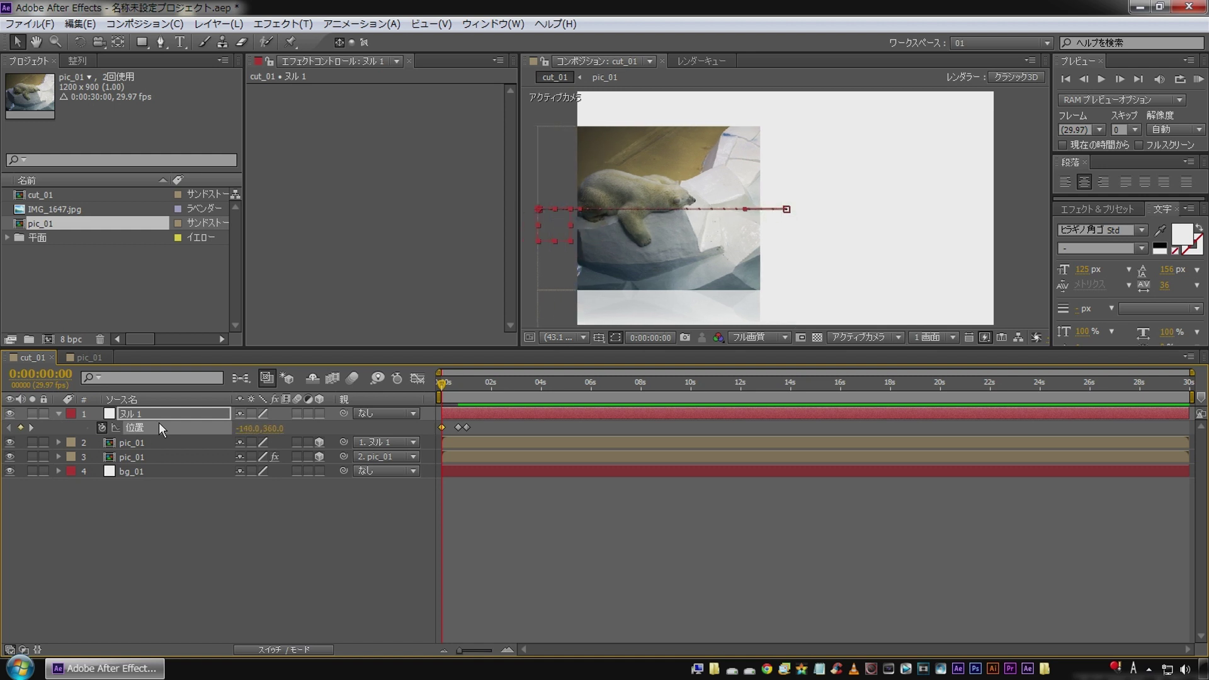
key("shift+Left")
key("shift+Left")
key("shift+Left")
key("shift+Left")
key("shift+Left")
key("shift+Left")
key("shift+Left")
key("shift+Left")
key("shift+Left")
key("shift+Left")
key("shift+Left")
key("shift+Left")
key("shift+Left")
key("shift+Left")
key("shift+Left")
key("shift+Left")
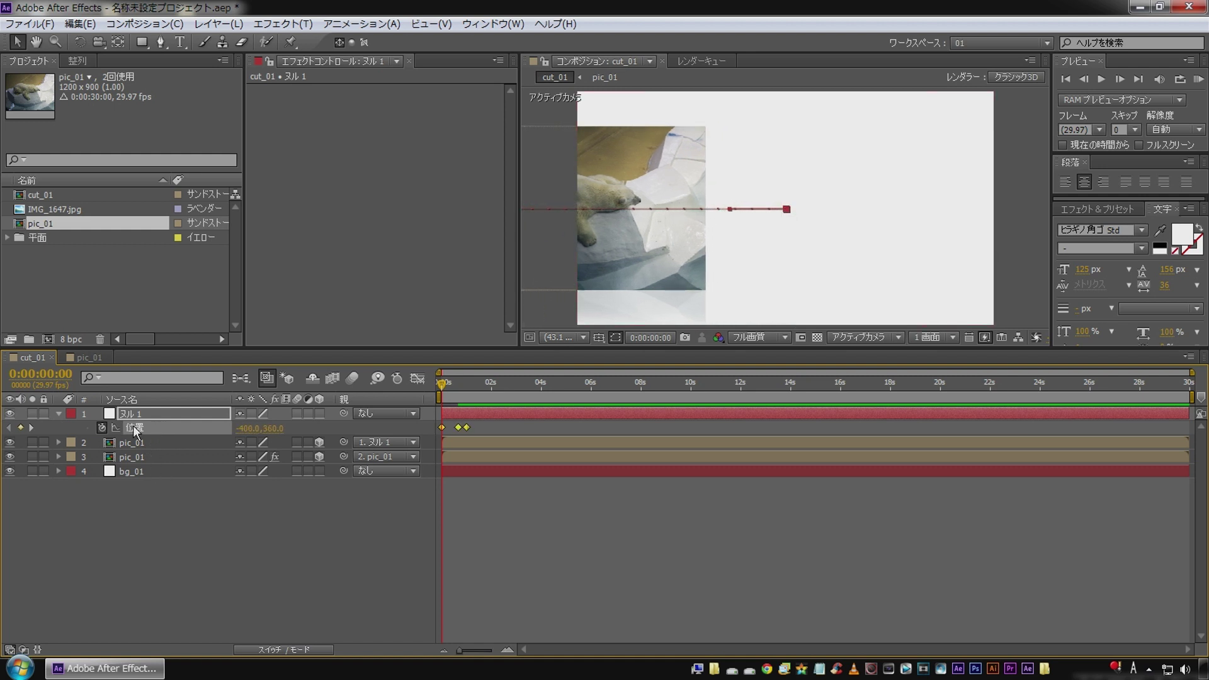
Apply Easy Ease to the null's position keyframes and preview the slide-in from the start of cut_01
left_click(223, 572)
key("space")
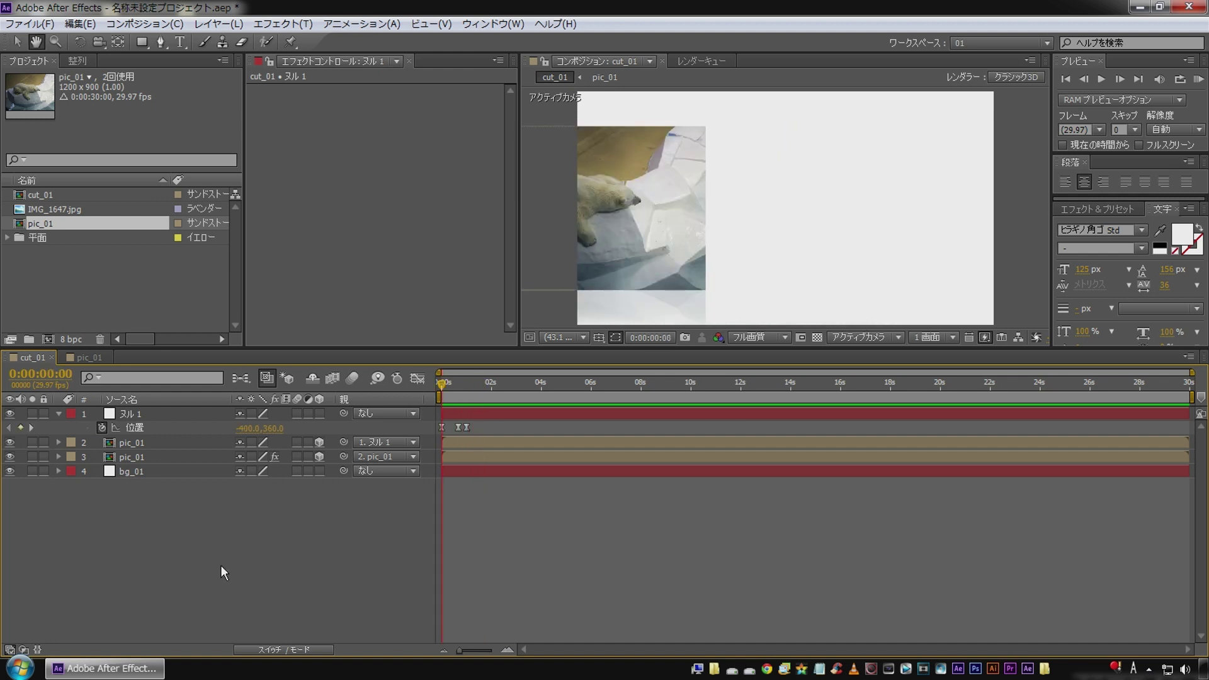
key("space")
key("Home")
left_click(143, 427)
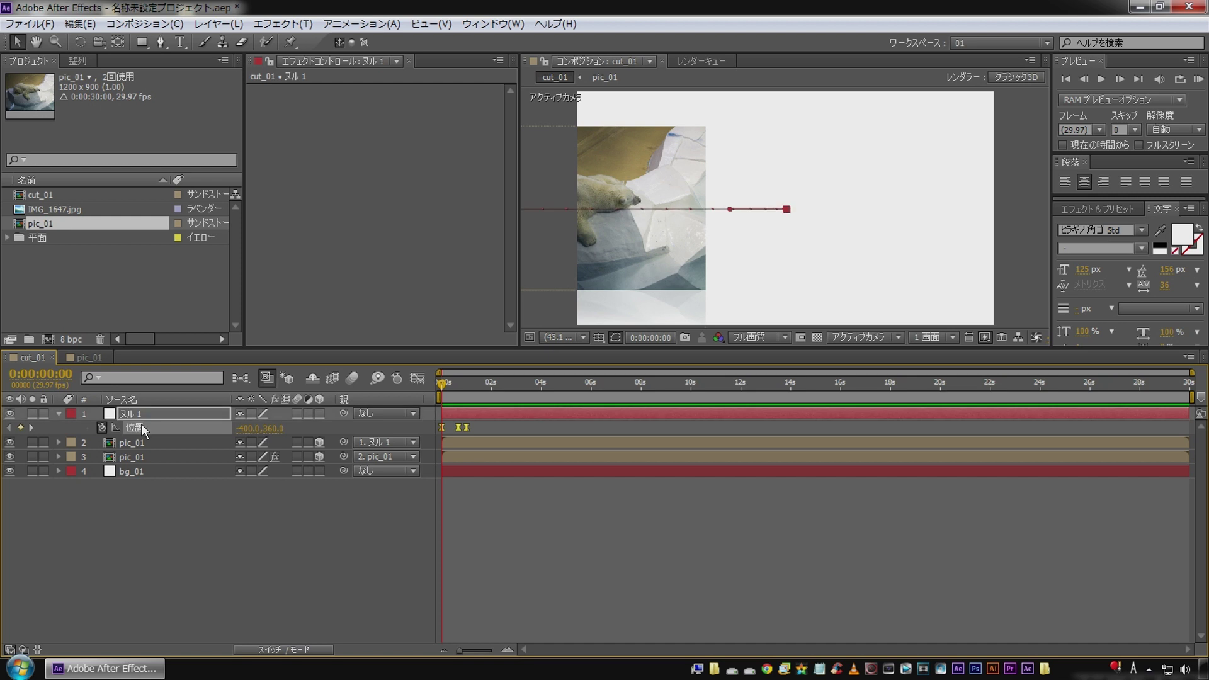
Add a loopOut(type = "cycle", numKeyframes = 0) expression to the null's position and preview the looping motion
left_click(343, 25)
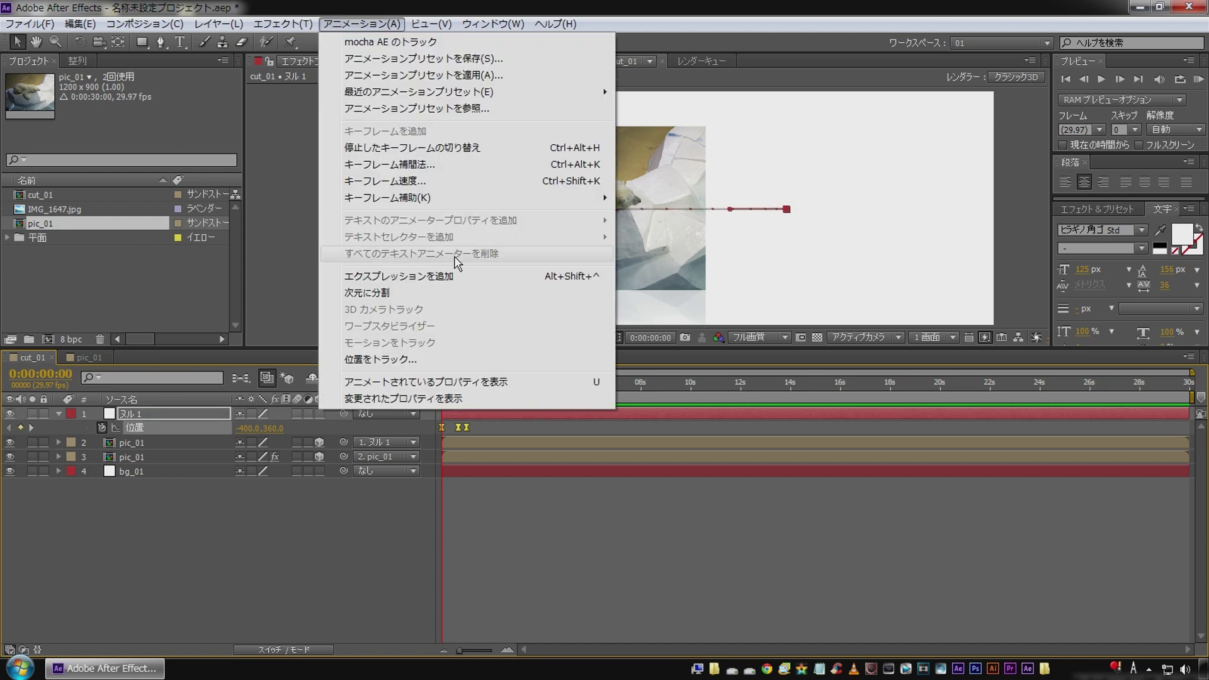
left_click(460, 276)
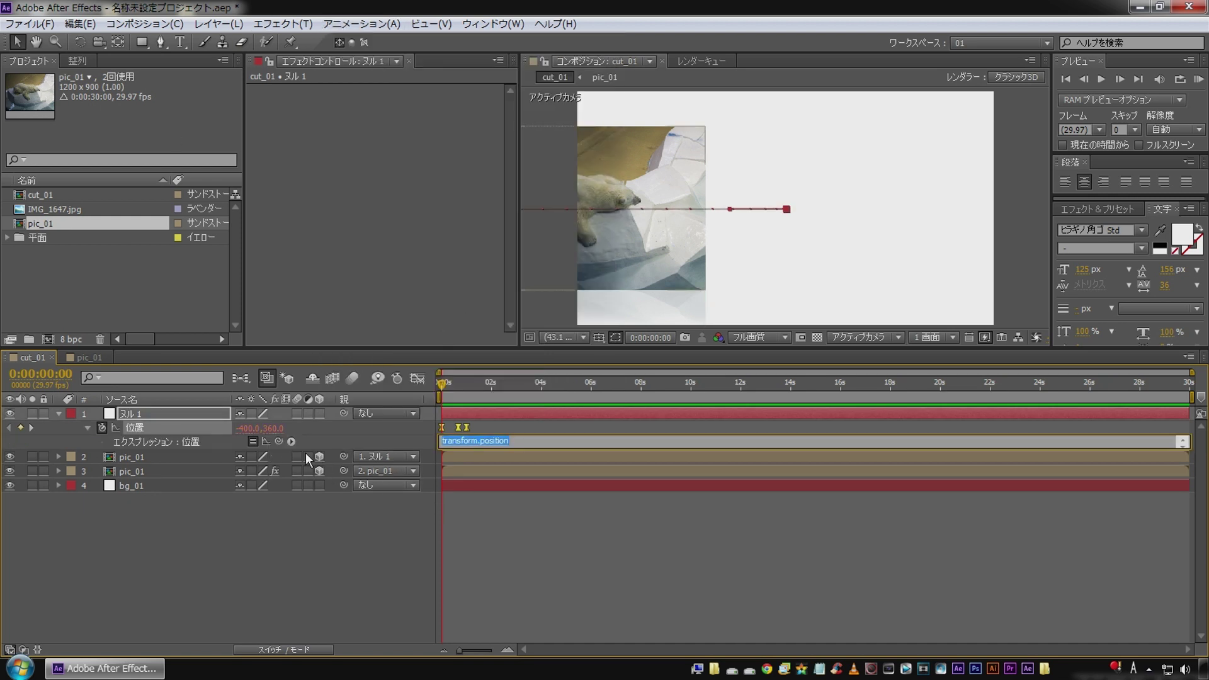
left_click(292, 442)
mouse_move(375, 382)
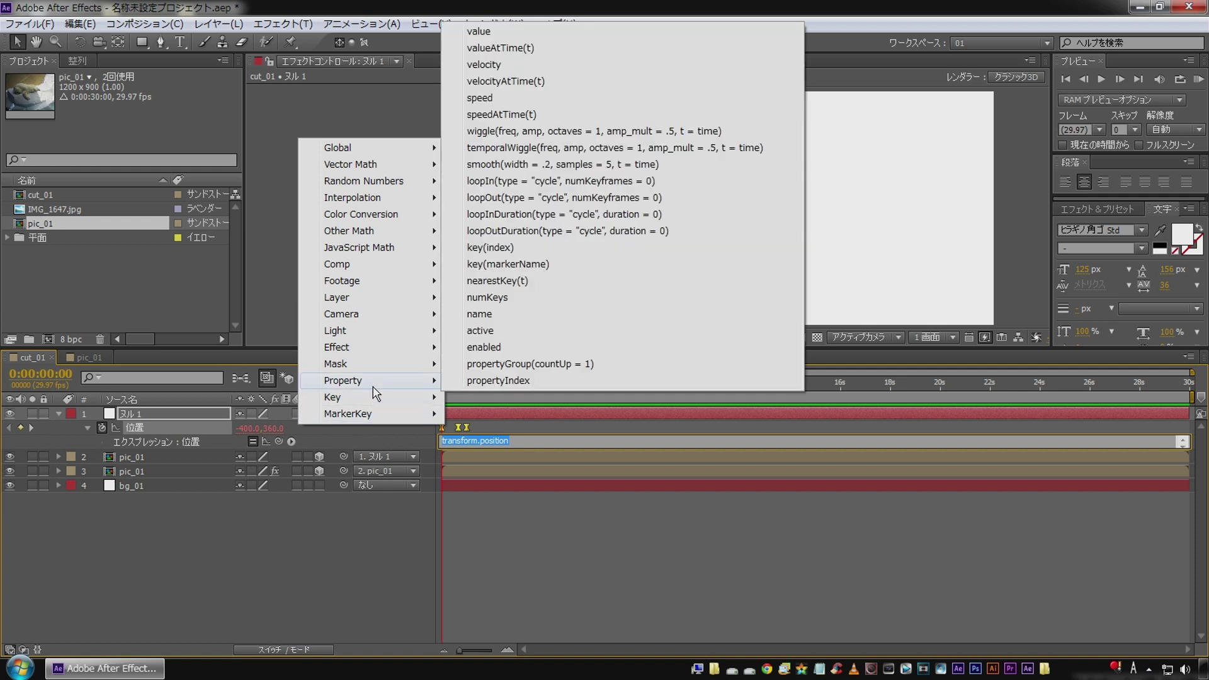
left_click(536, 204)
left_click(301, 587)
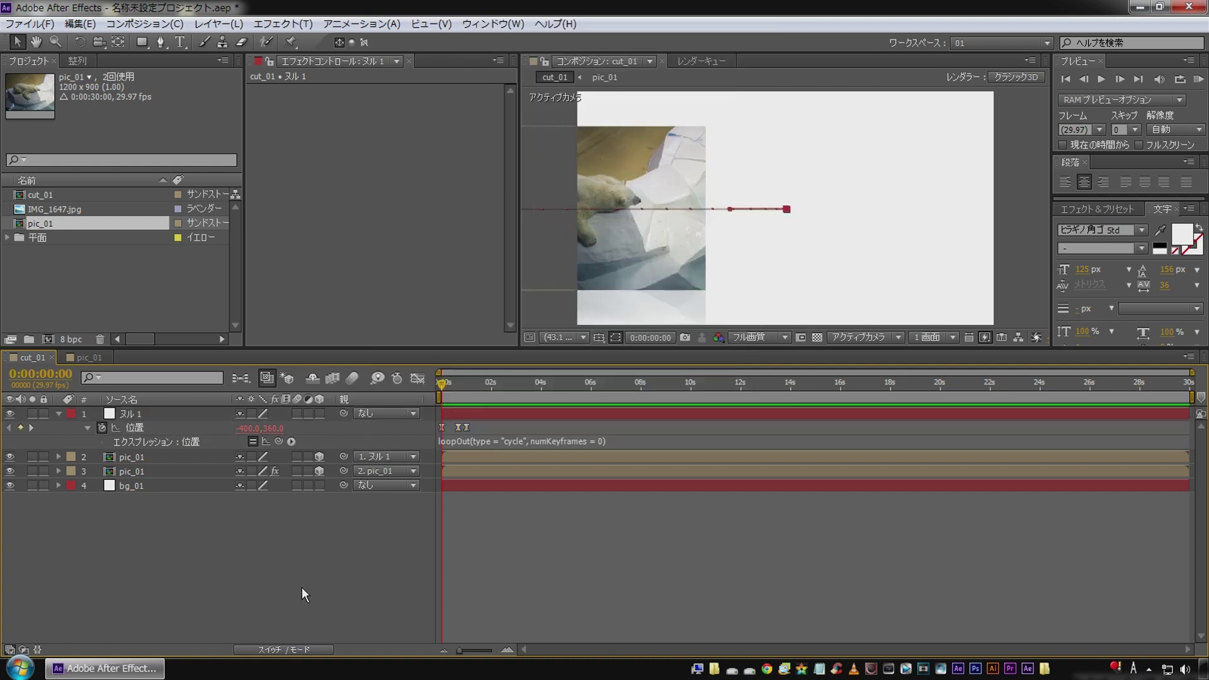
key("space")
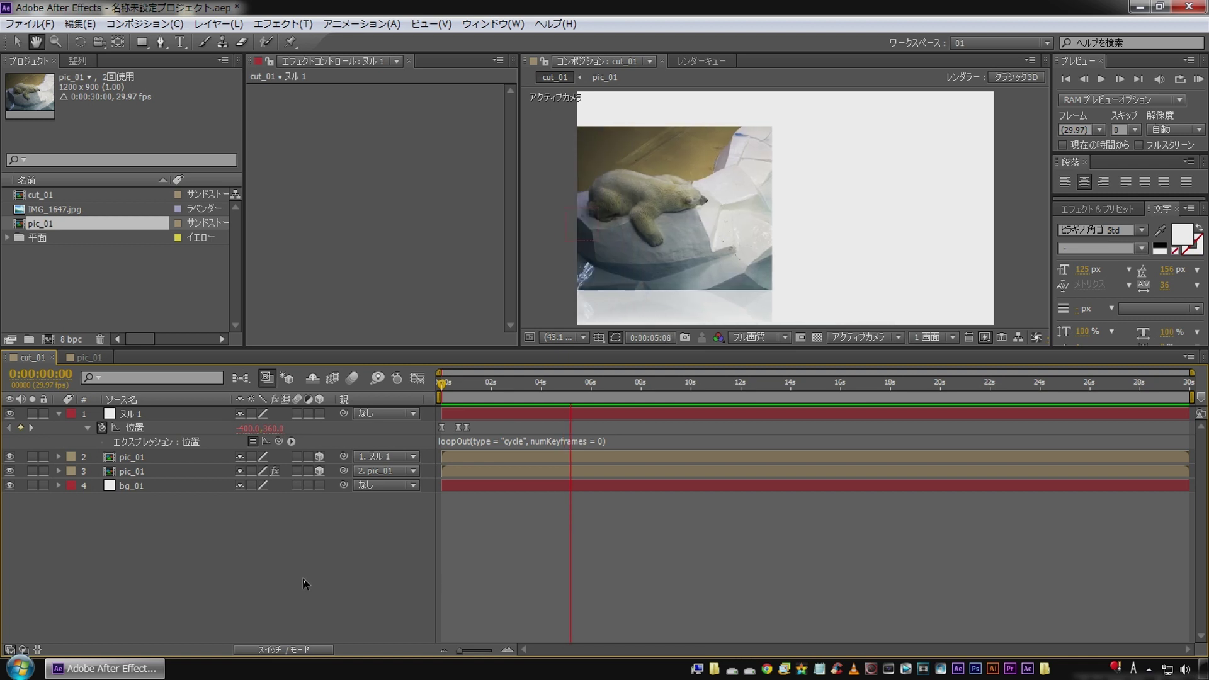
key("space")
Change the loop type in the null's position expression to "offset" and preview cut_01 from the start
left_click(509, 441)
left_click(493, 441)
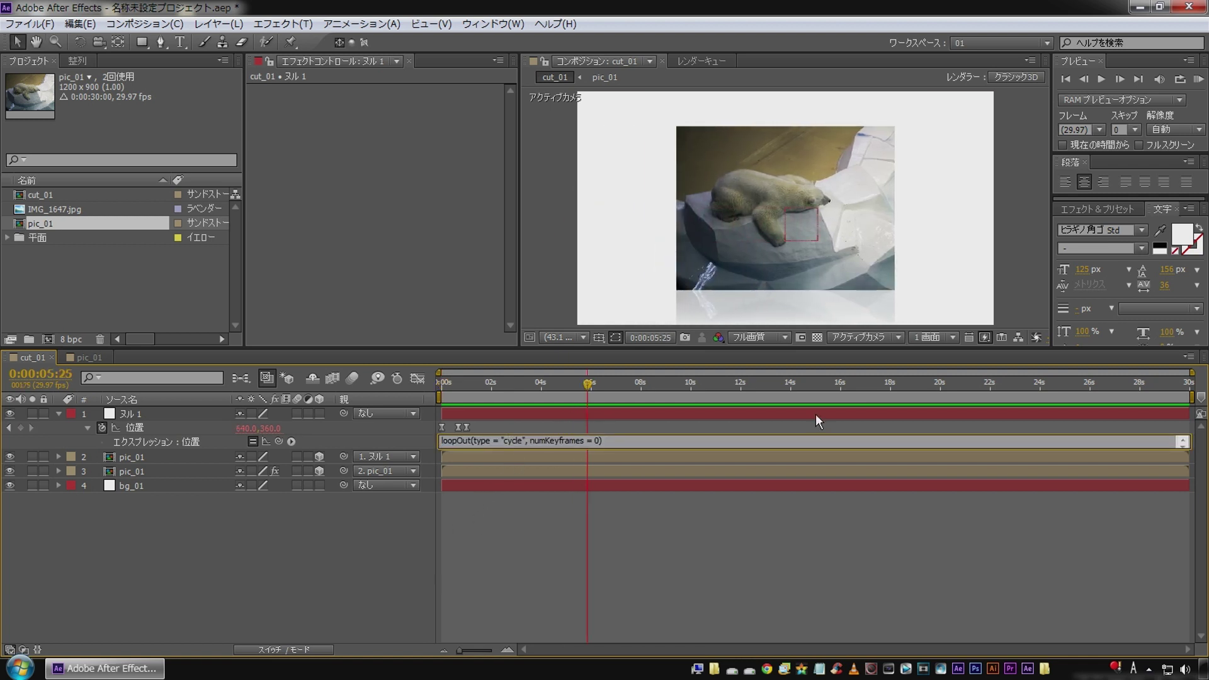
key("shift+Right")
key("shift+Right")
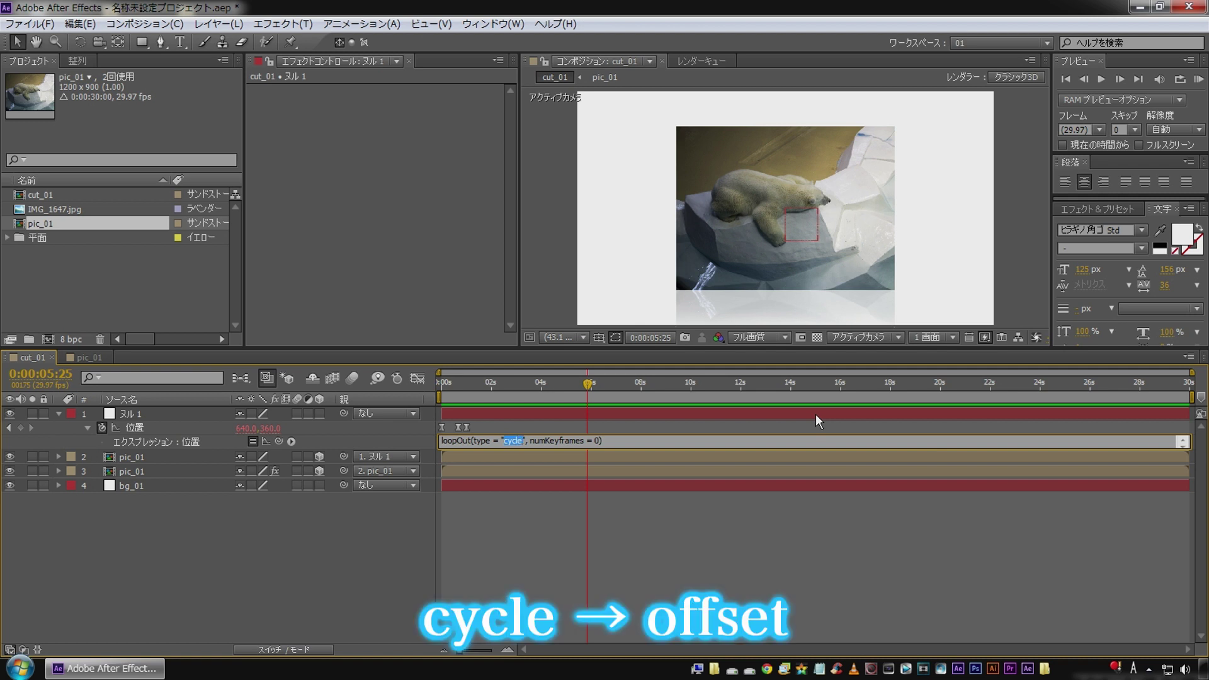
type("offset")
left_click(382, 557)
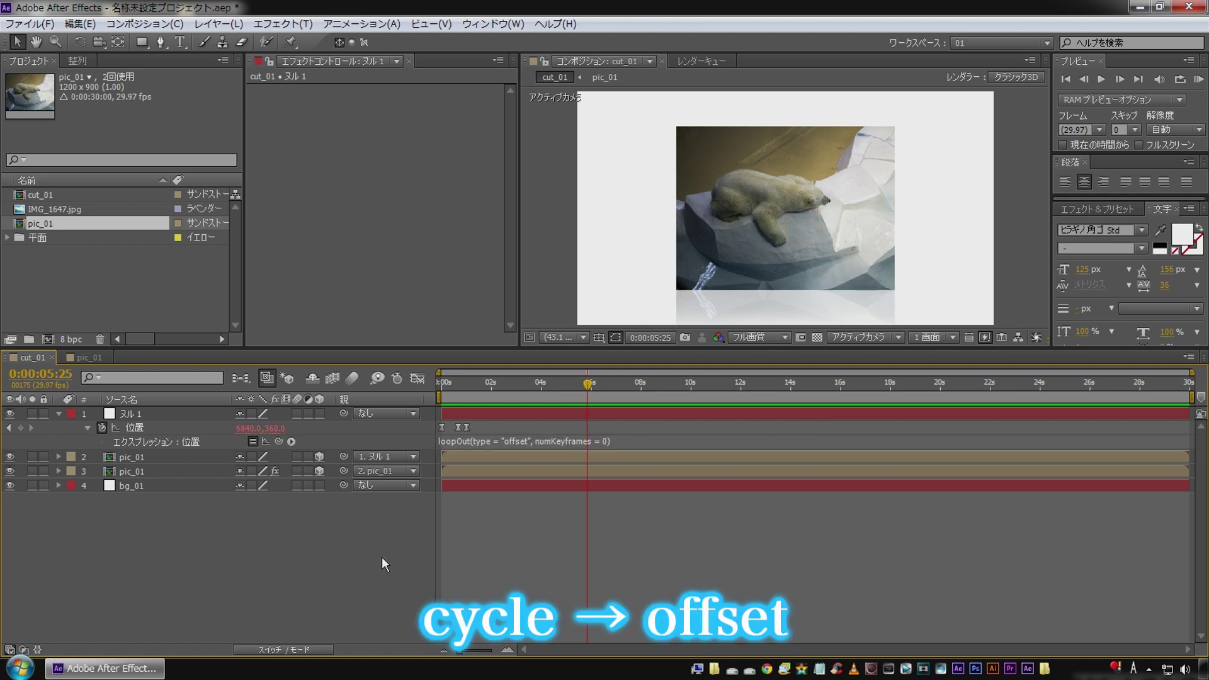
left_click_drag(466, 384, 379, 388)
key("space")
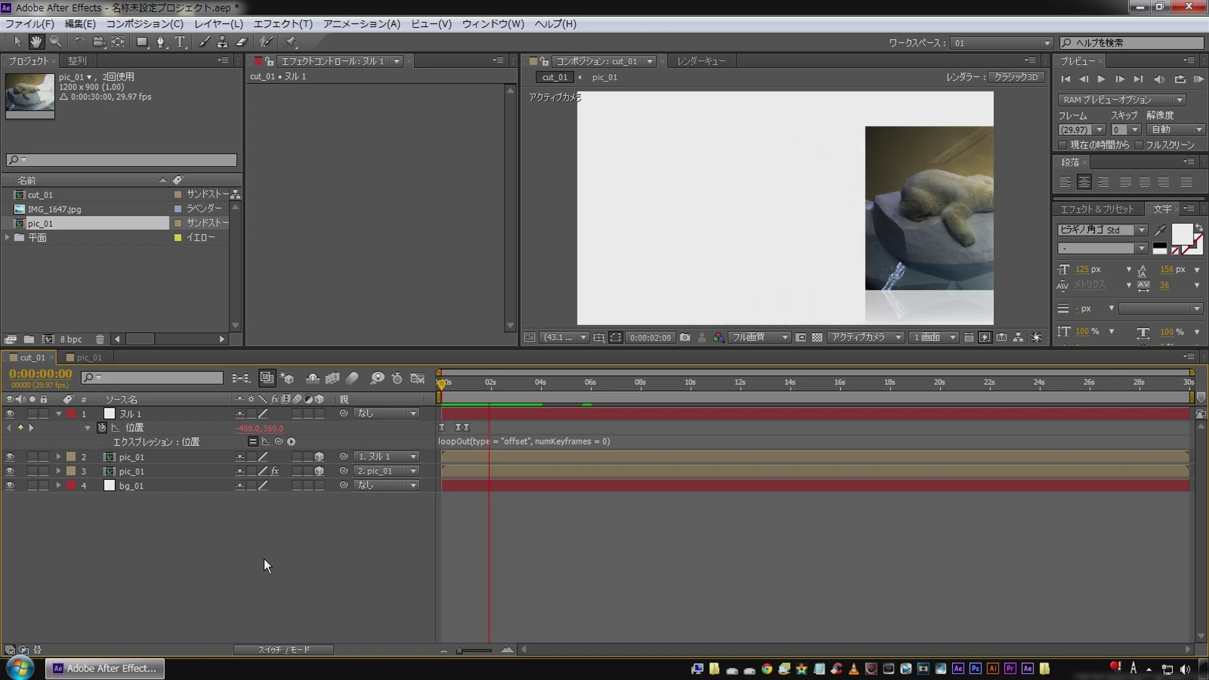
key("space")
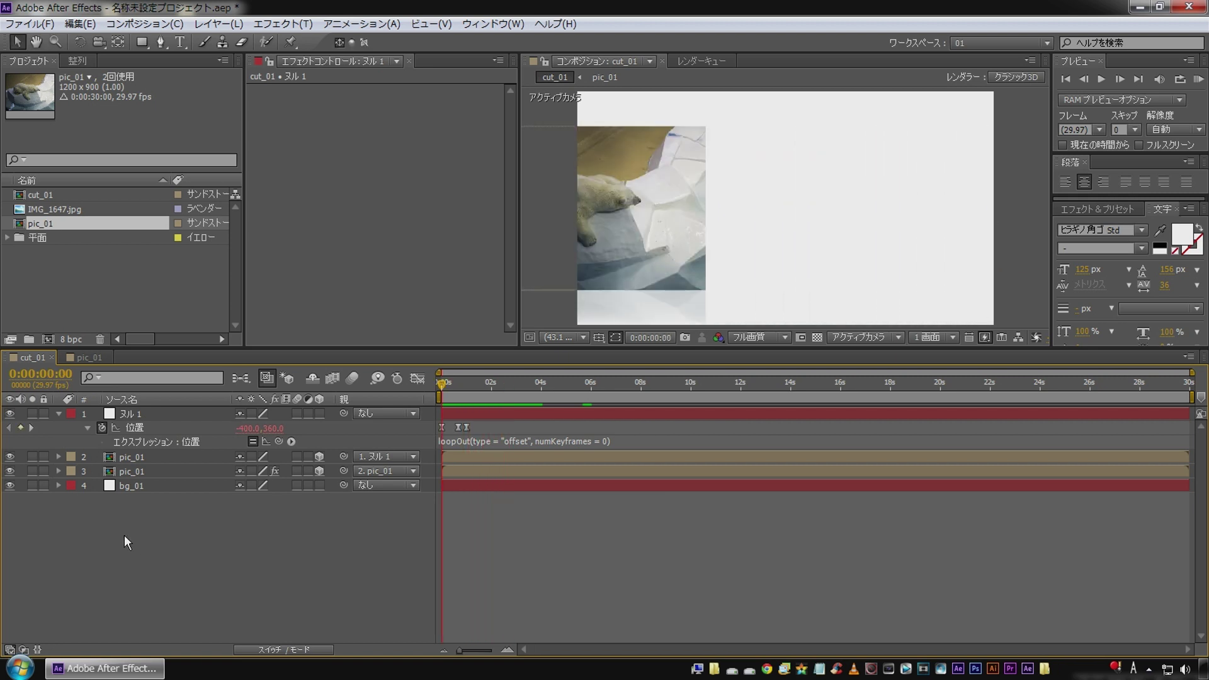
Set position keyframes on the original pic_01 layer at 20 frames and at 1 second, matching the null's keyframe times
left_click(141, 459)
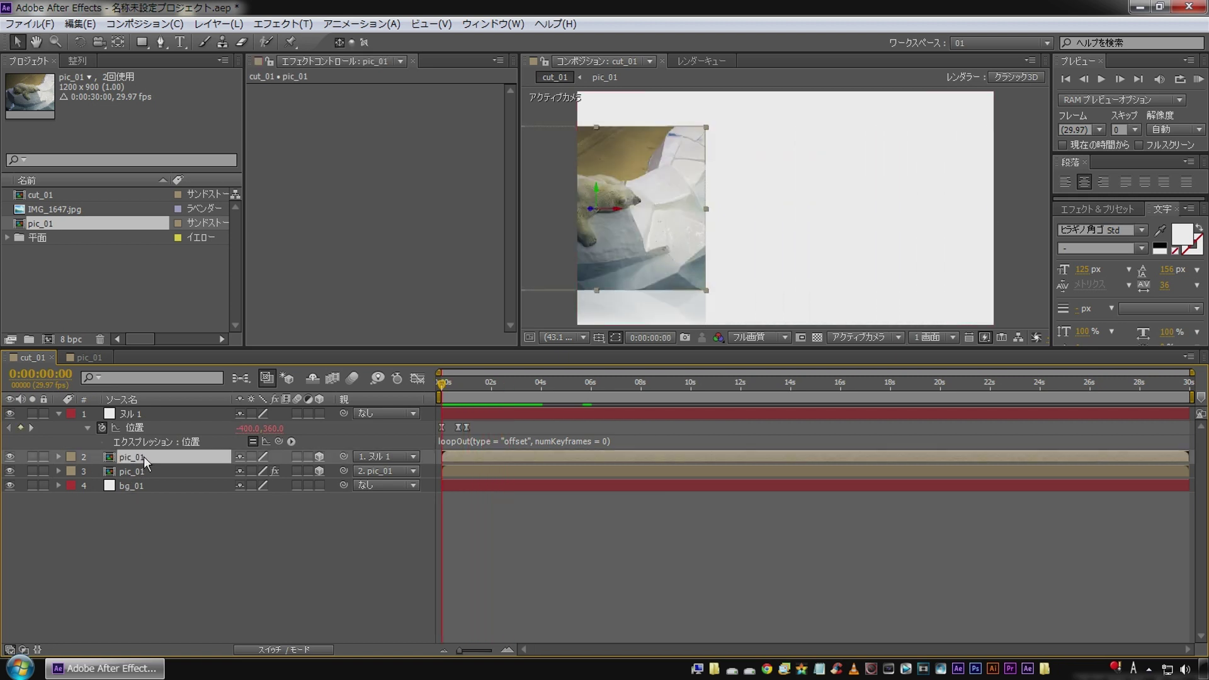
key("p")
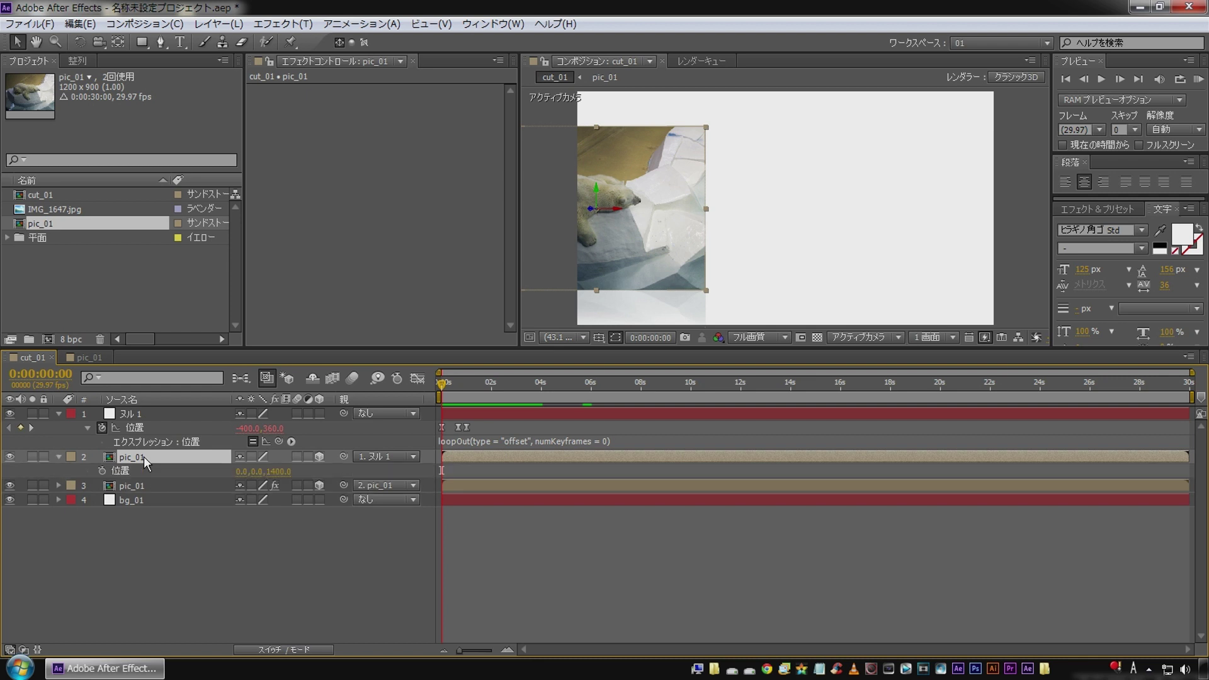
left_click(32, 429)
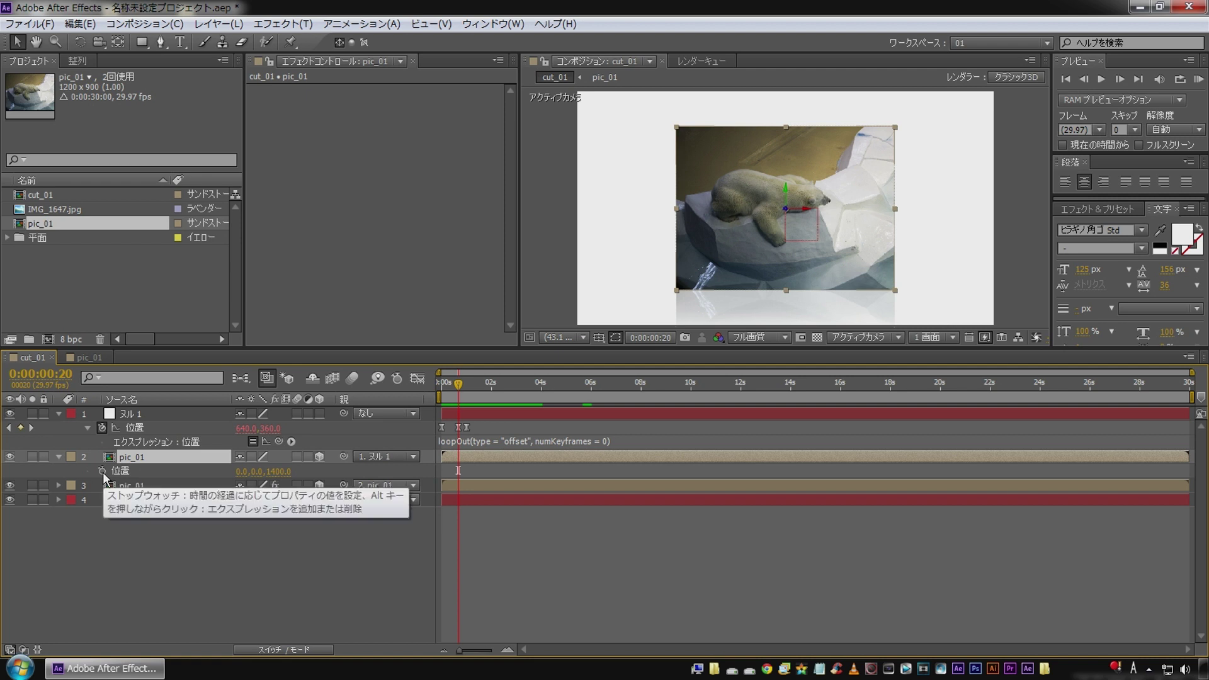
left_click(102, 471)
left_click(33, 427)
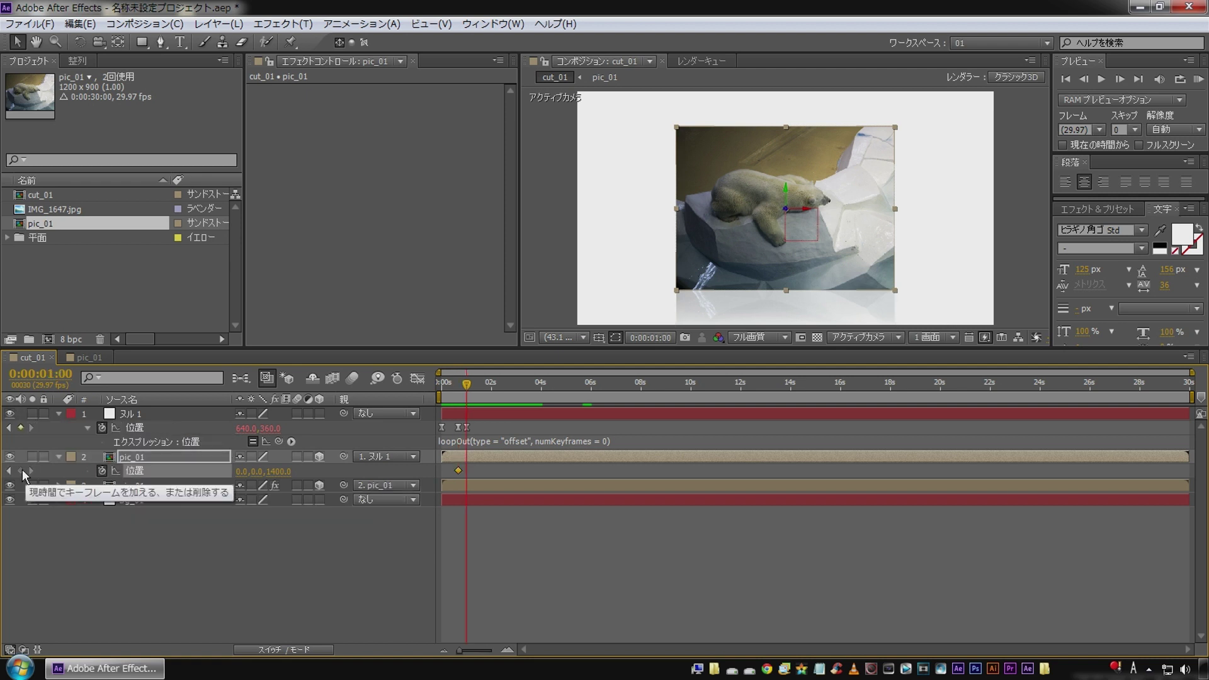
left_click(21, 470)
Keyframe the original pic_01 layer's Z position at 2200 at 0 seconds and preview the move towards the viewer
left_click_drag(468, 388, 432, 389)
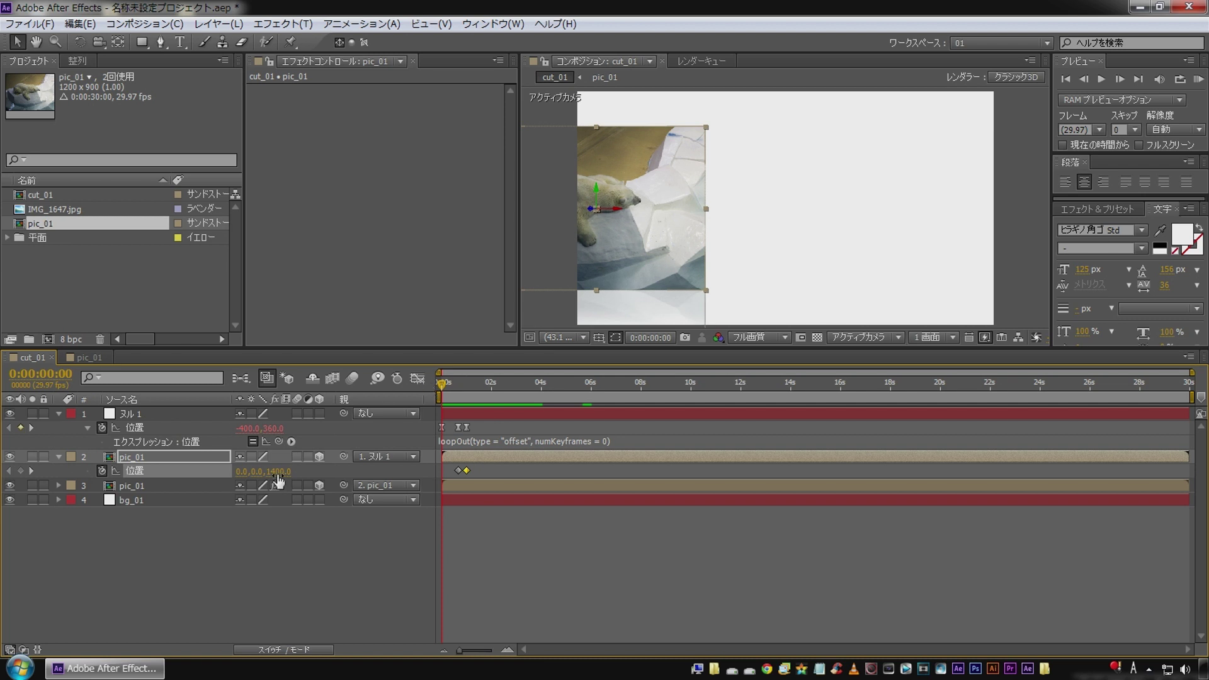
left_click_drag(277, 471, 896, 458)
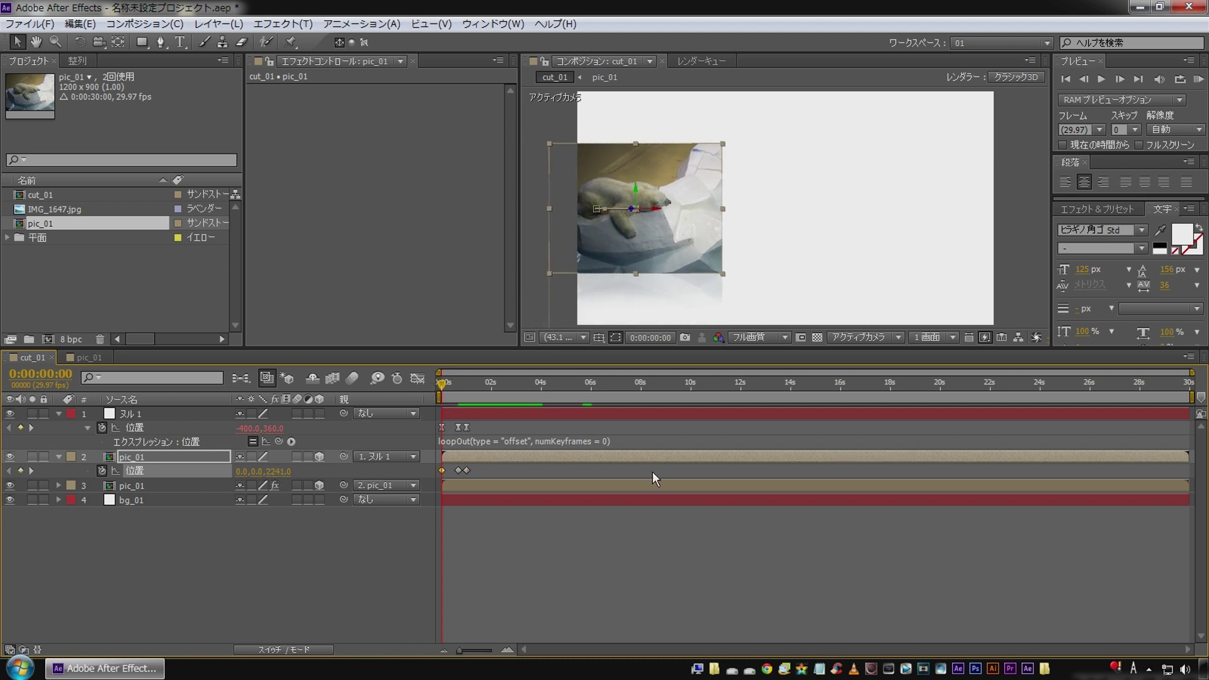
left_click_drag(653, 473, 327, 473)
left_click(278, 473)
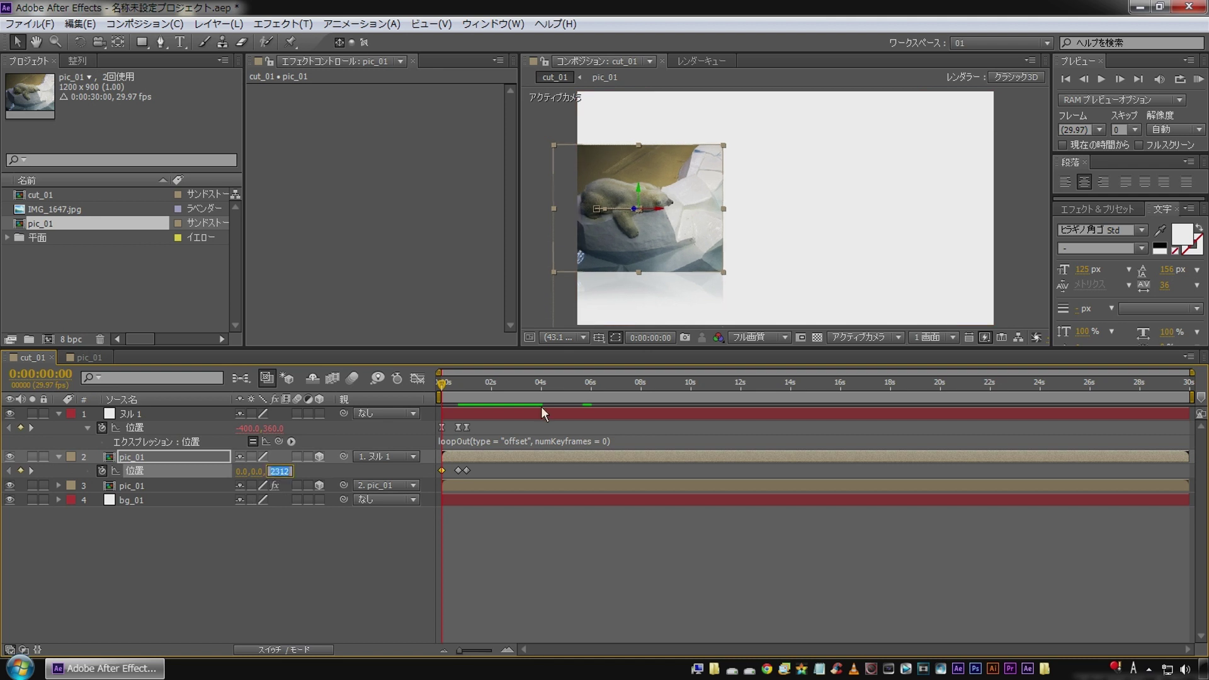
type("2200")
key("Return")
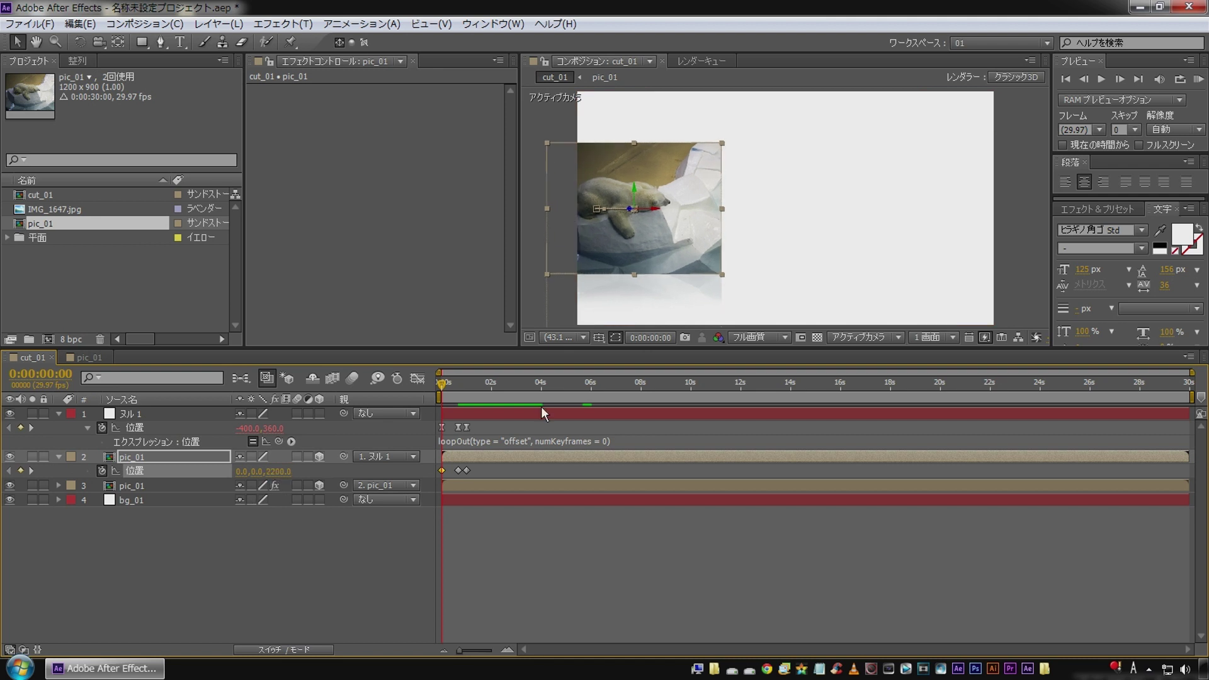
left_click(278, 573)
key("space")
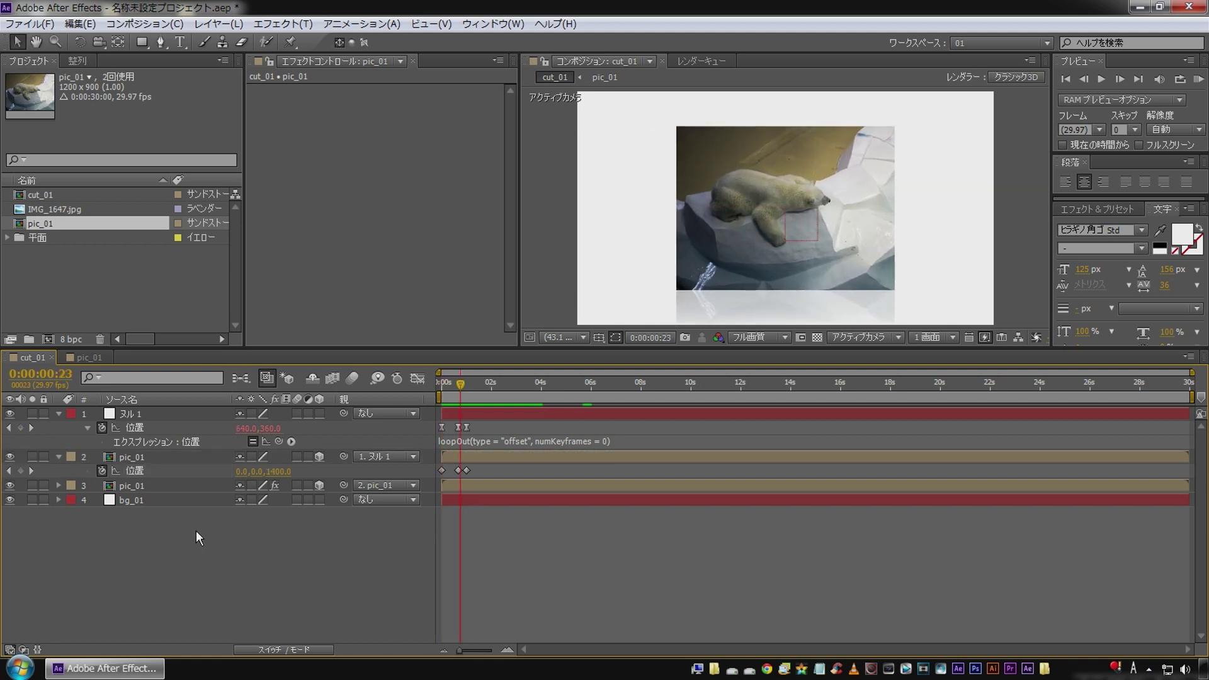
Apply Easy Ease to the original pic_01 layer's position keyframes and preview the motion from the start
left_click(134, 471)
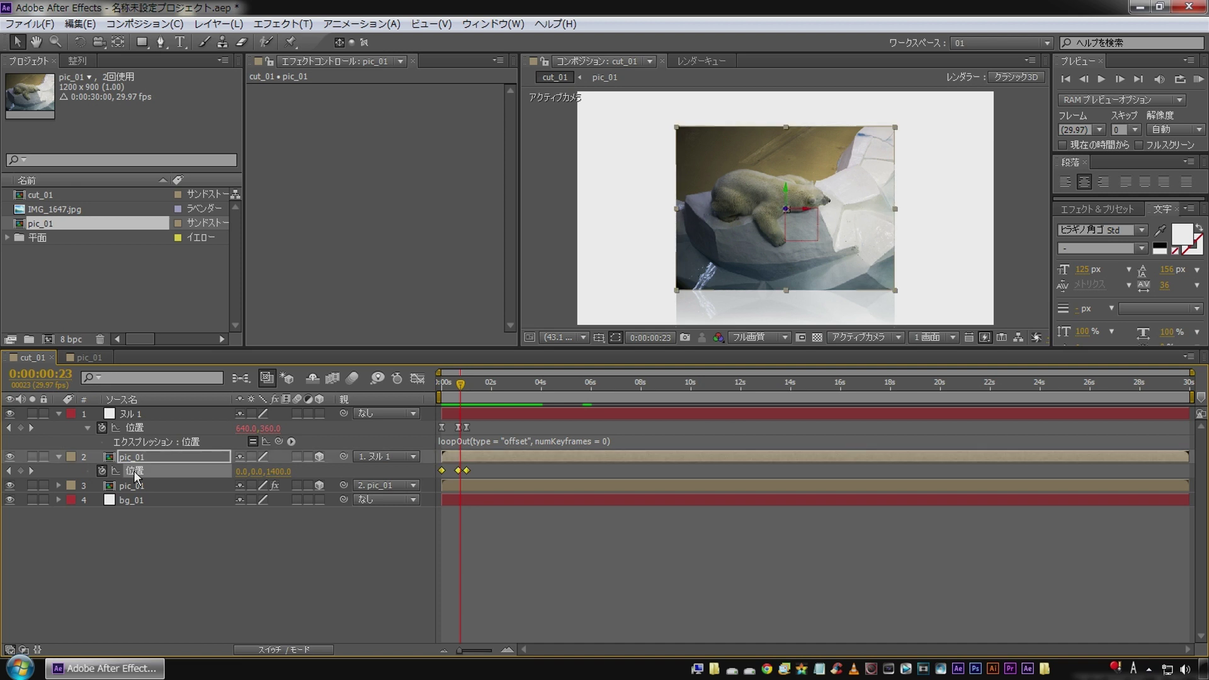
left_click(228, 579)
key("space")
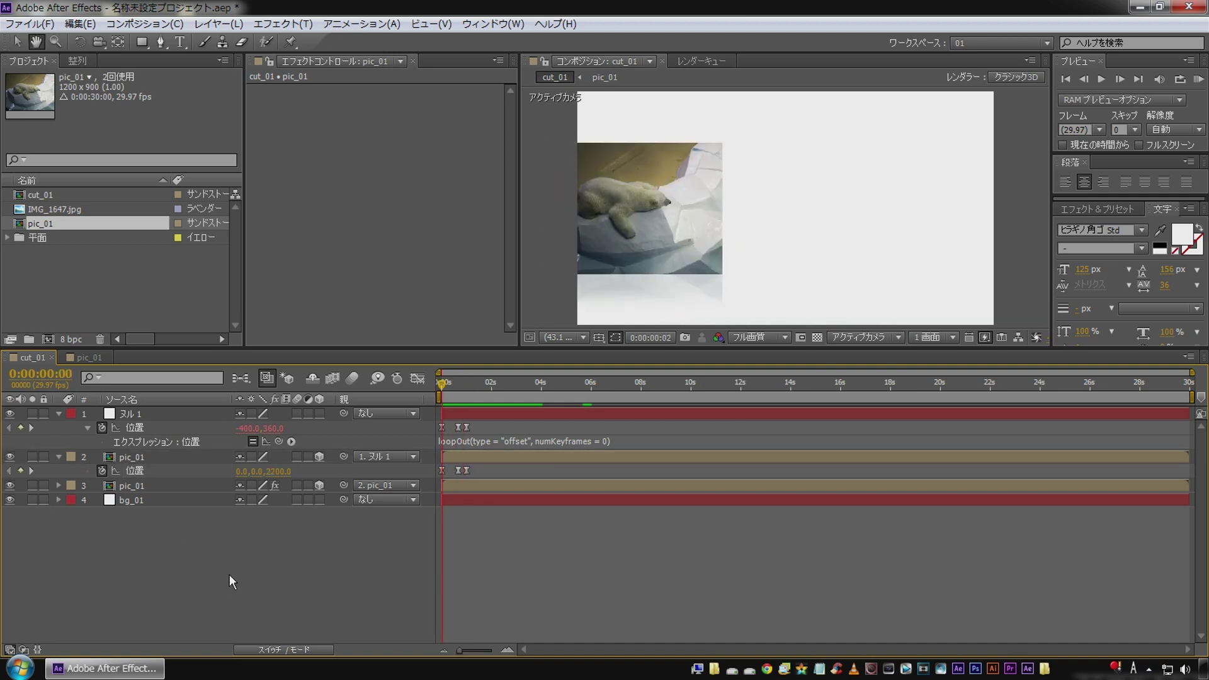
key("Home")
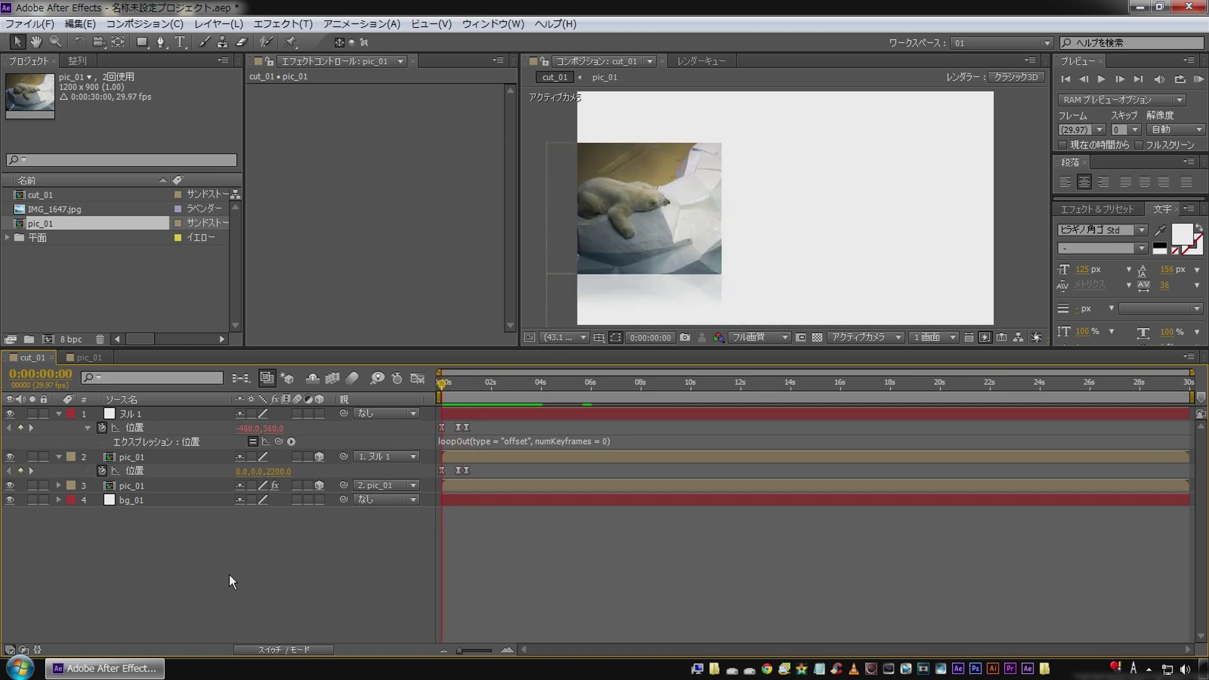
Set Y rotation keyframes at 0° on the original pic_01 layer at 20 frames and at 1 second
left_click(139, 460)
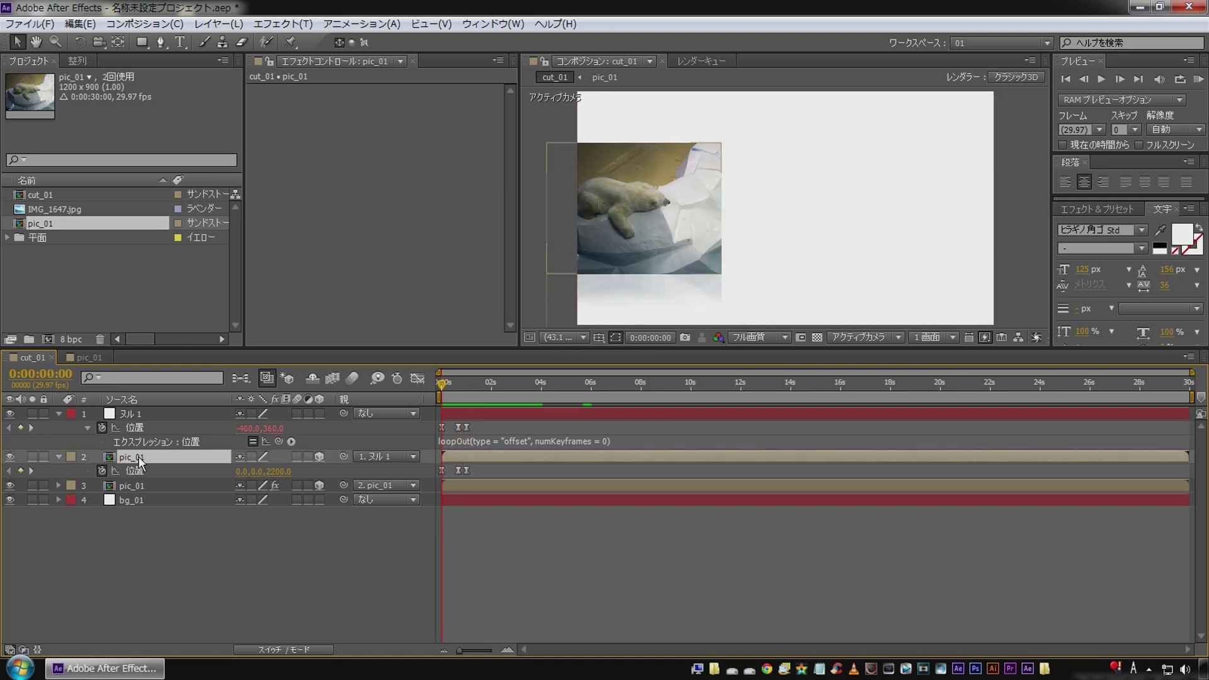
key("r")
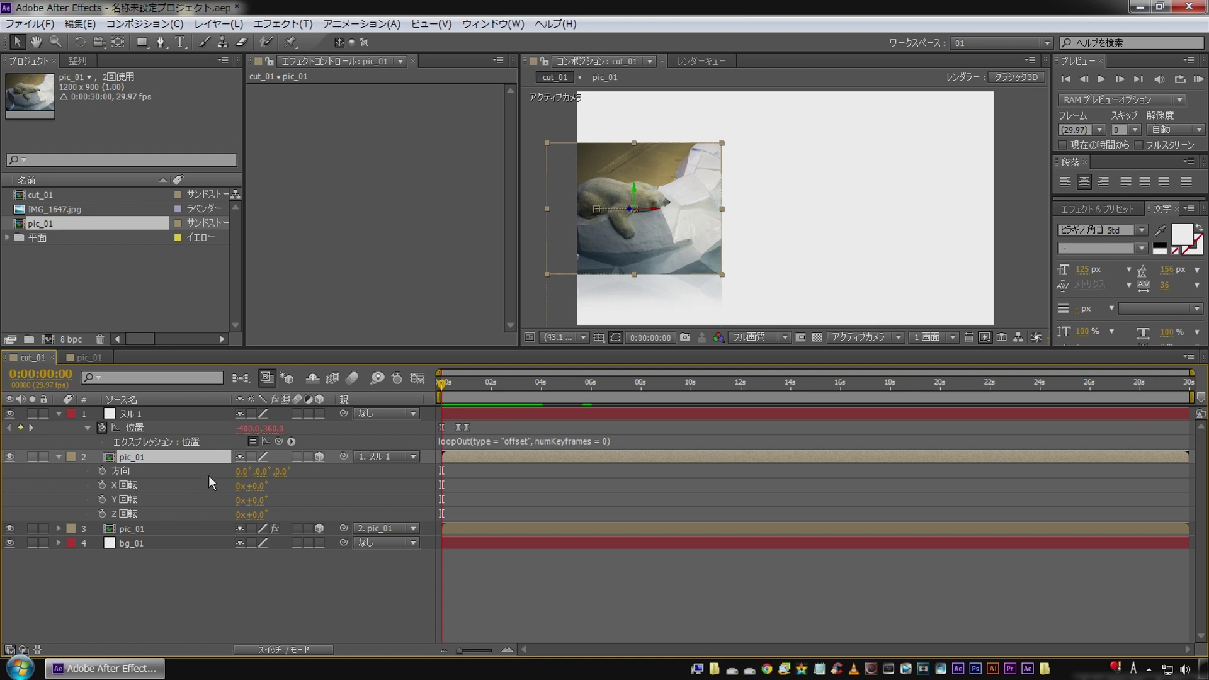
key("space")
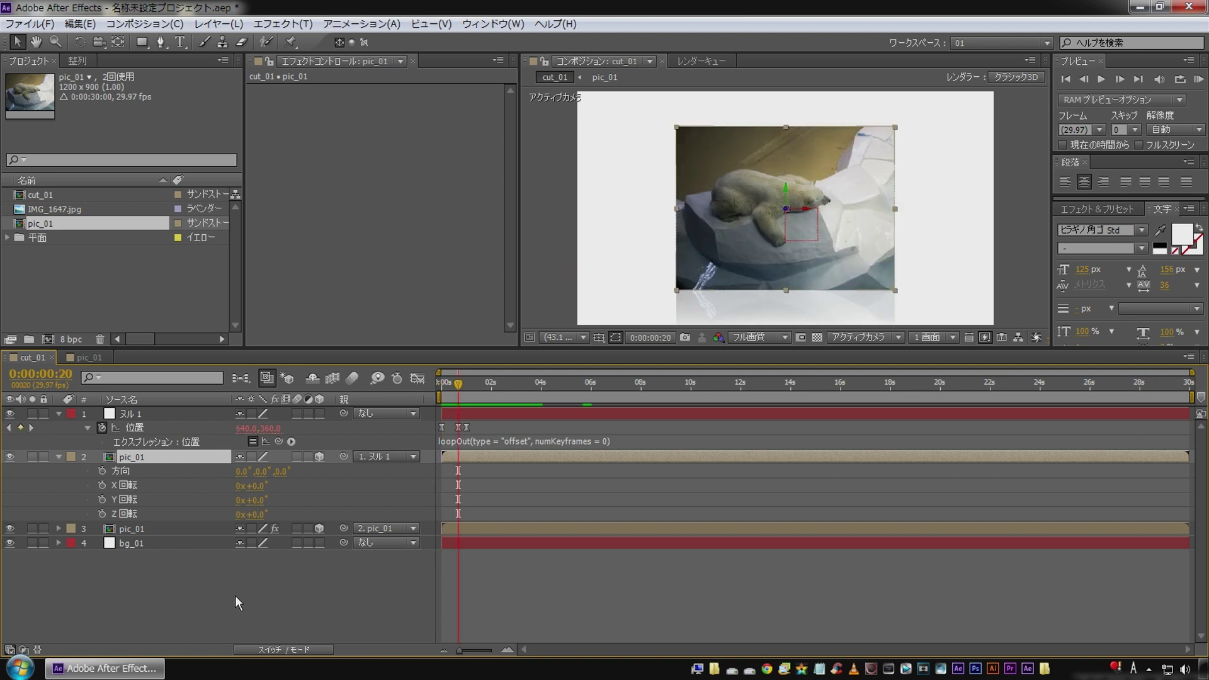
left_click(102, 499)
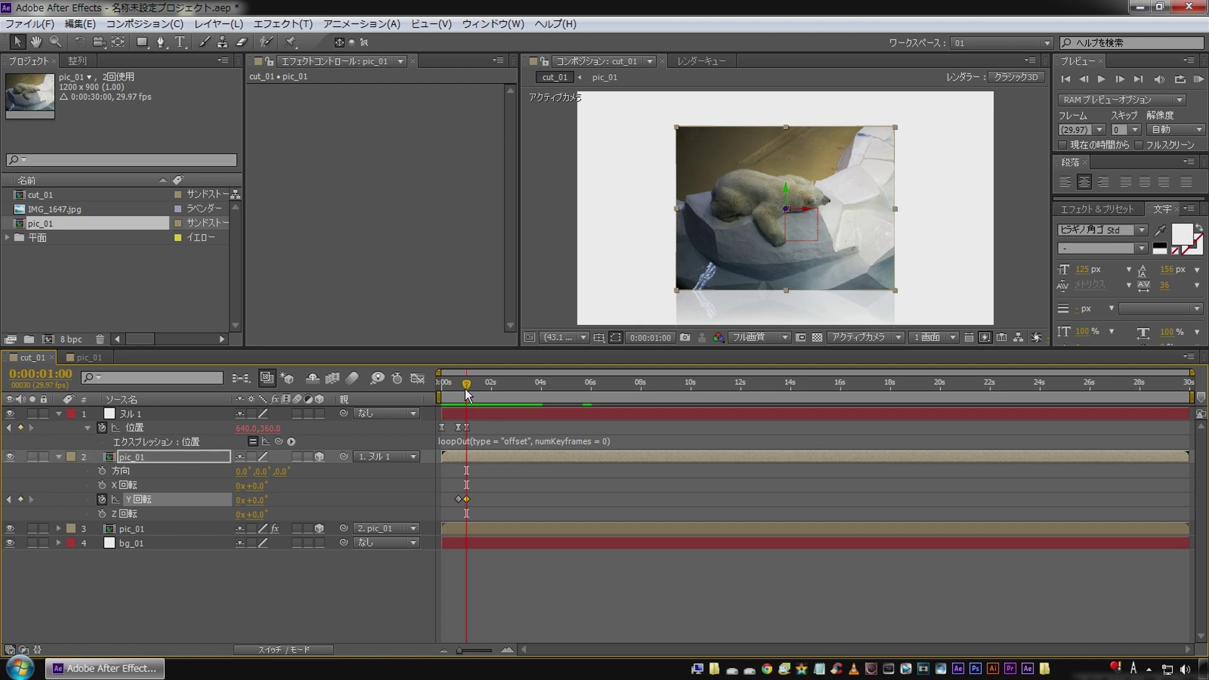
Keyframe the picture's Y rotation at -70° at 0 seconds and apply Easy Ease to its Y rotation keyframes
left_click_drag(466, 395, 406, 384)
left_click_drag(252, 500, 210, 497)
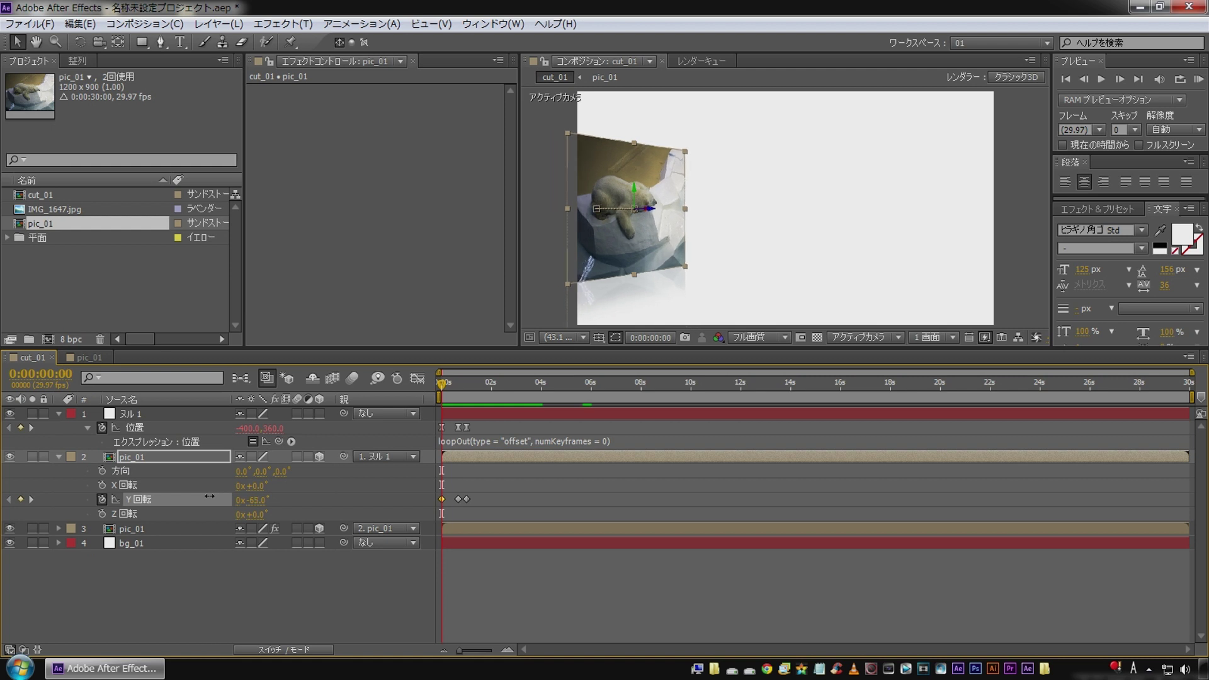
left_click(255, 500)
key("Return")
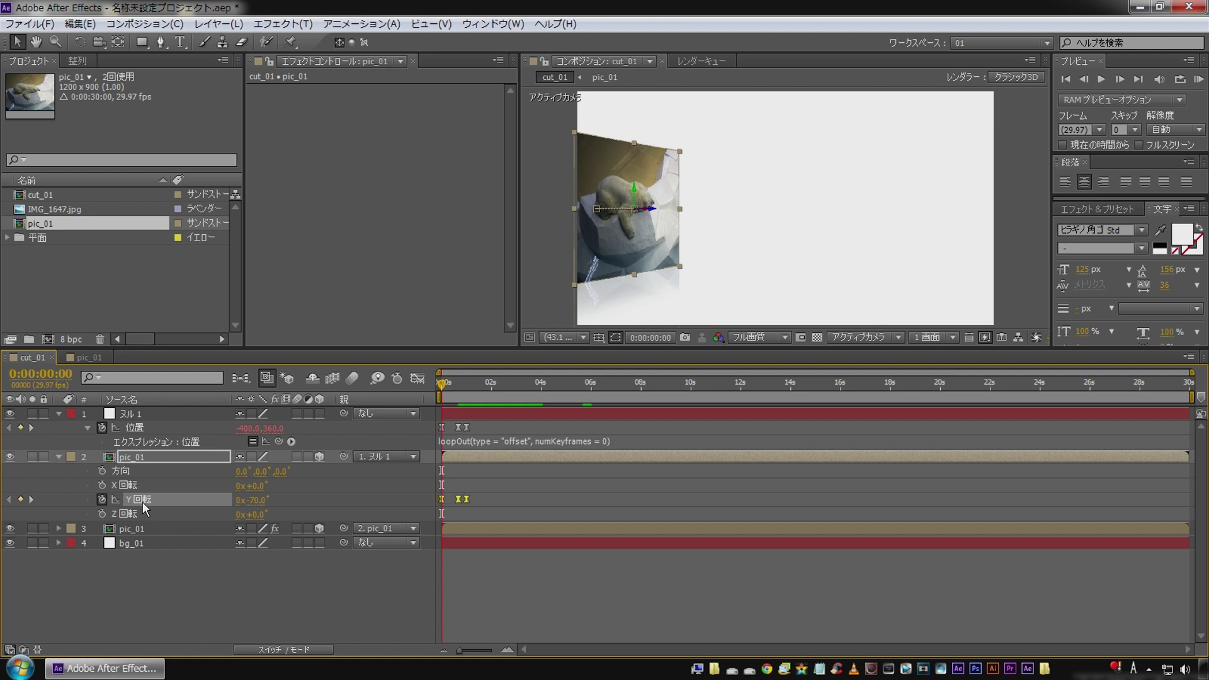
left_click(246, 609)
key("space")
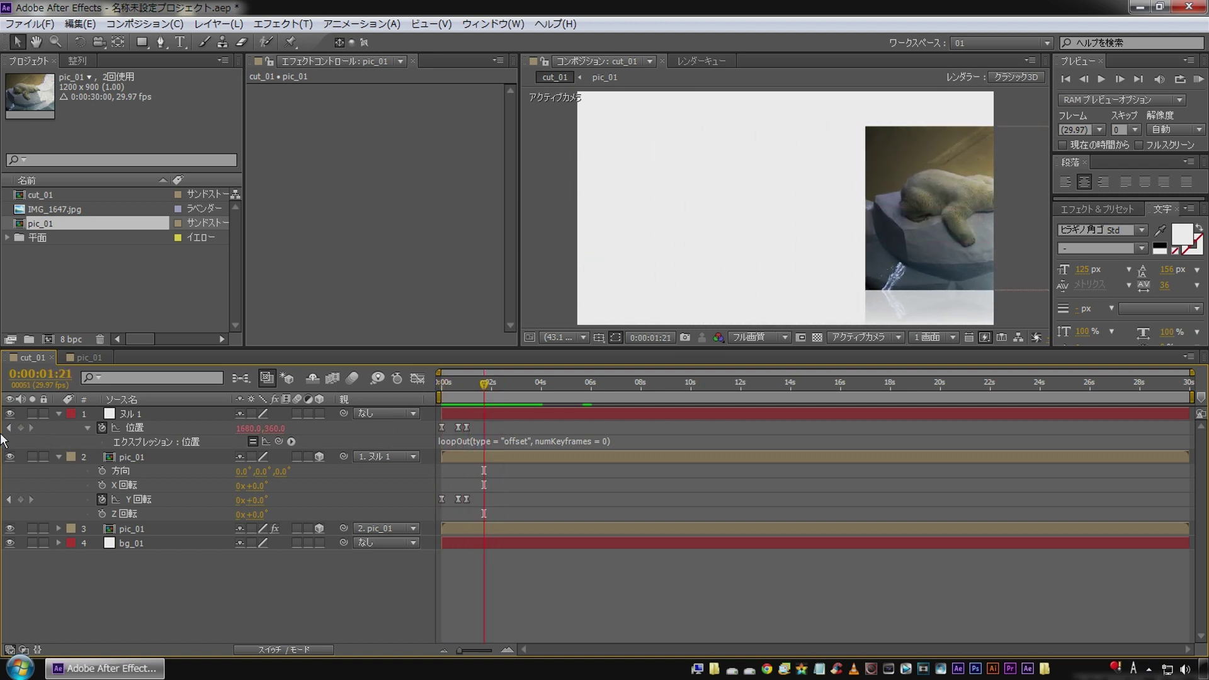
Keyframe the original pic_01 layer's Y rotation at 70° at 1 second 20 frames for the slide-out
left_click(9, 499)
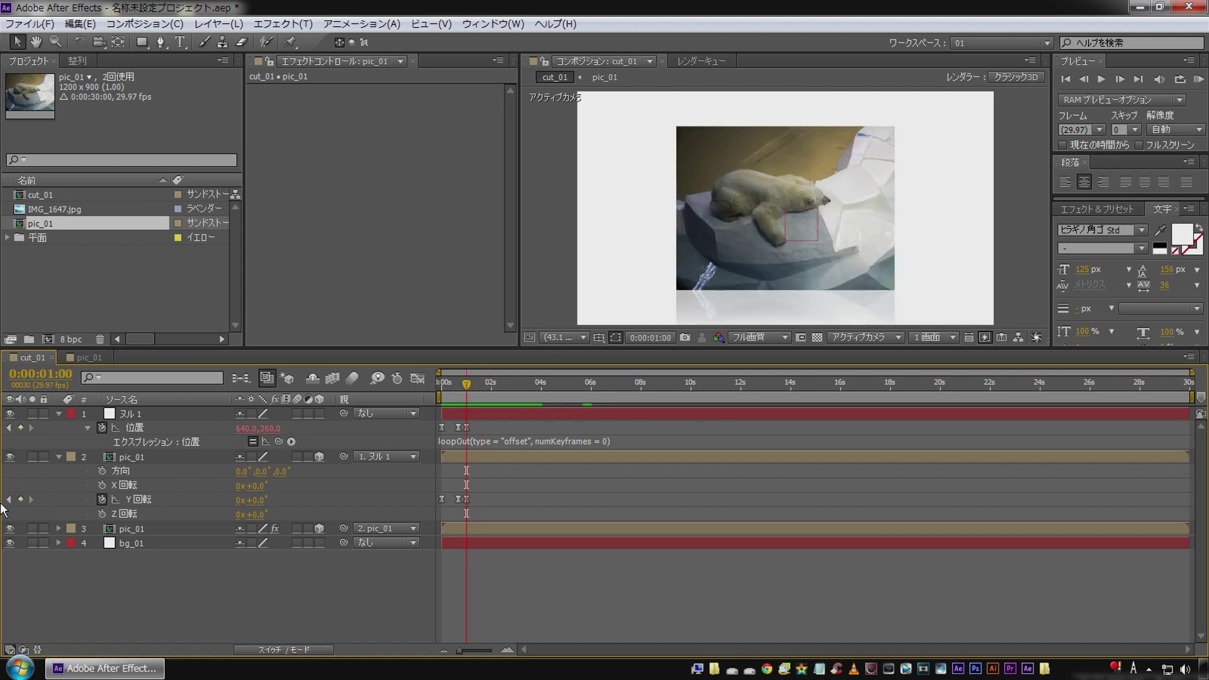
key("shift+Page_Down")
key("shift+Page_Down")
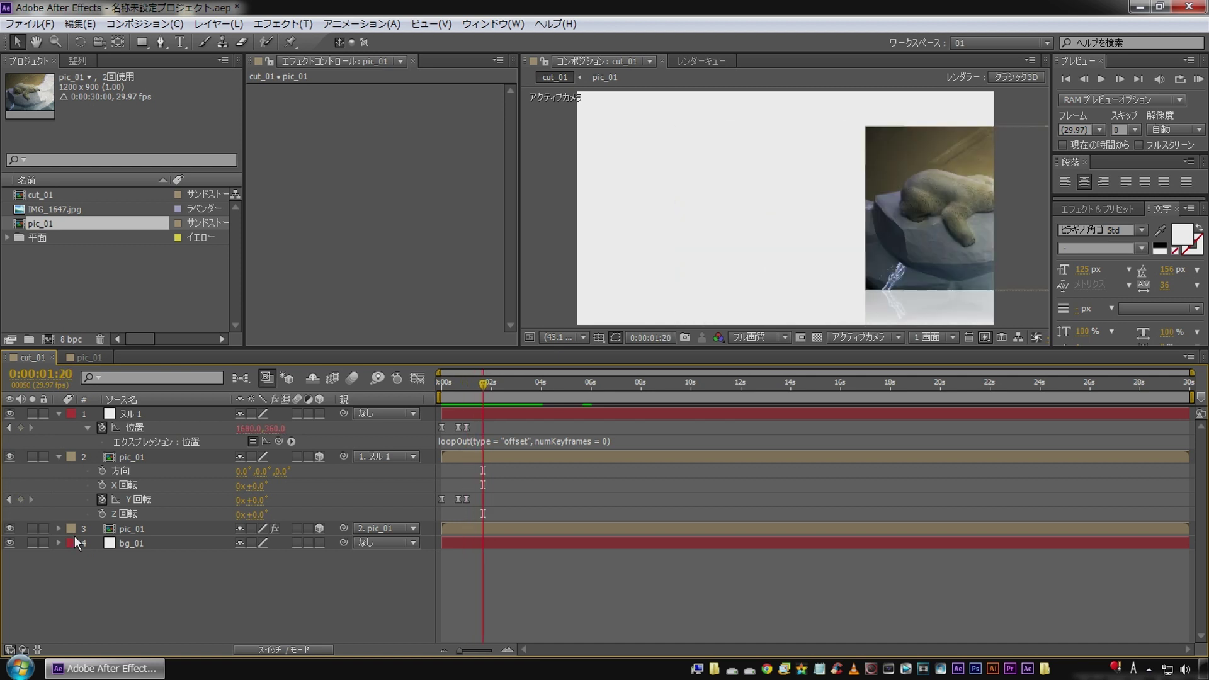
left_click(260, 501)
type("70")
key("Return")
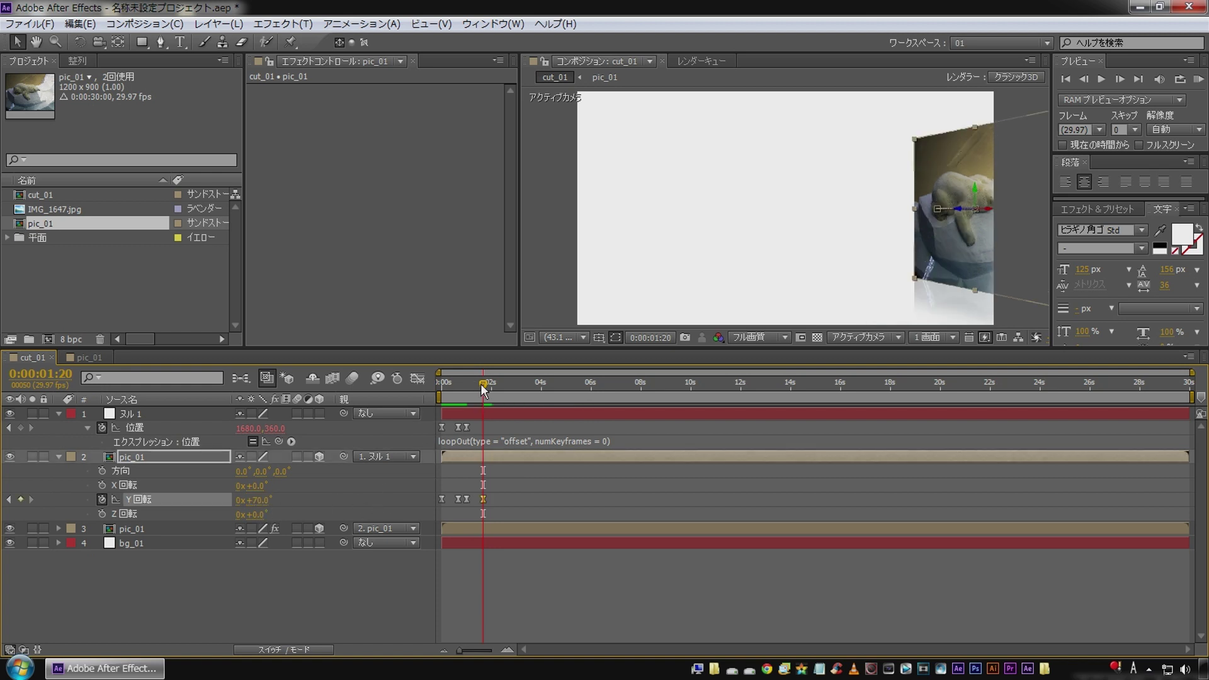
Preview the picture's slide-in and slide-out in cut_01 and display the original pic_01 layer's keyframed properties
key("KP_0")
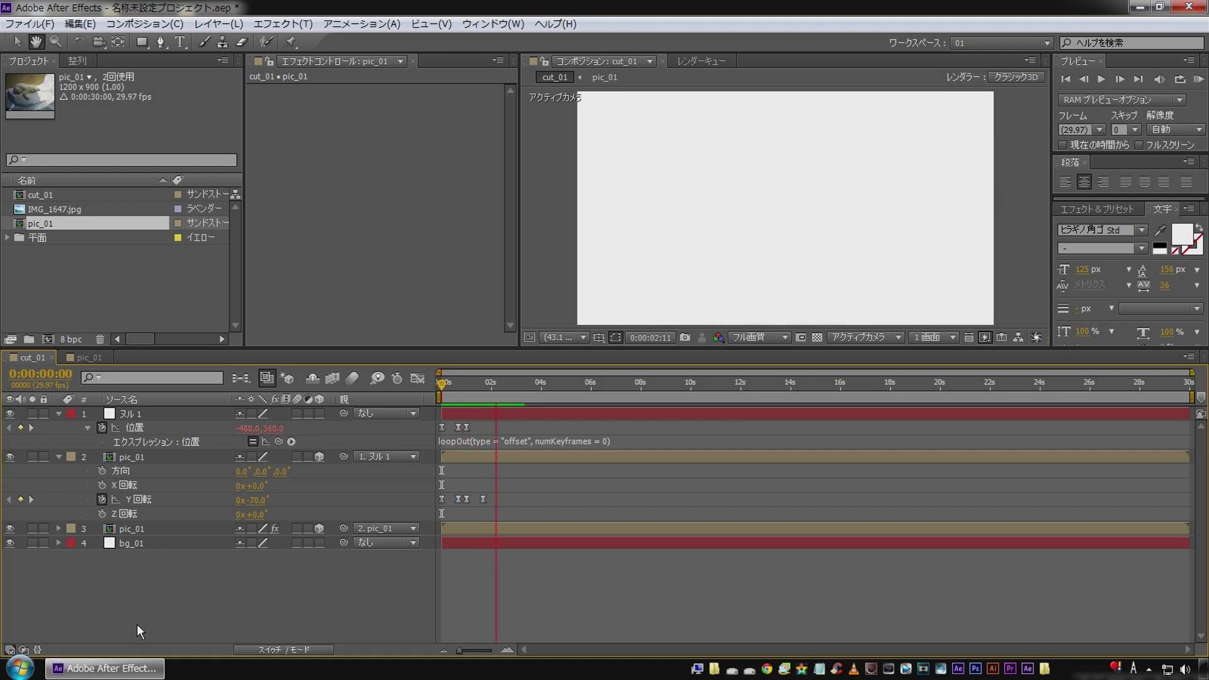
key("space")
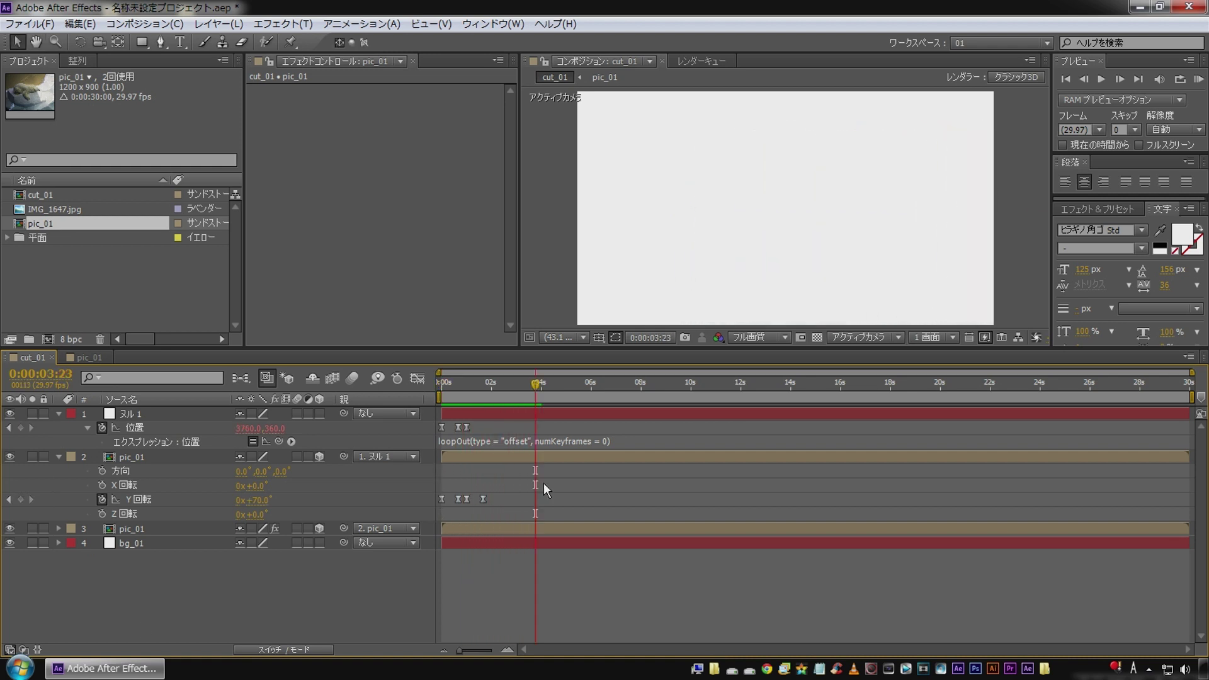
left_click_drag(486, 389, 463, 385)
key("u")
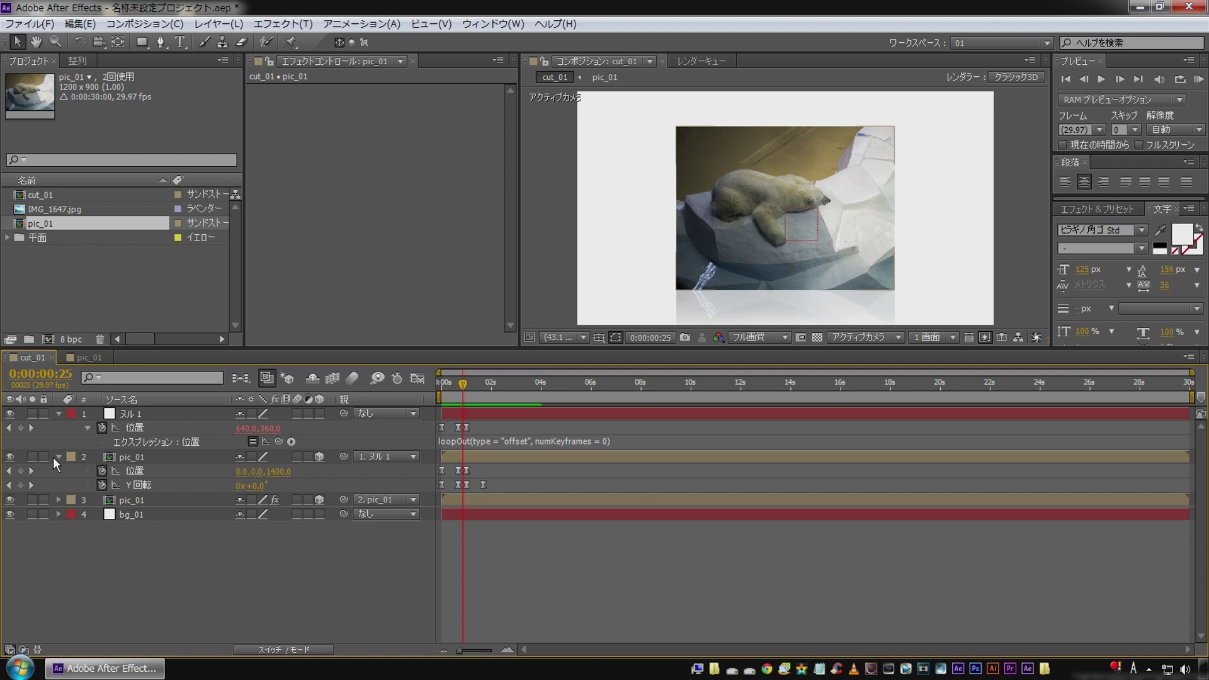
Duplicate the pic_01 picture and reflection layers and arrange the four layers as two picture-and-reflection pairs
left_click(60, 457)
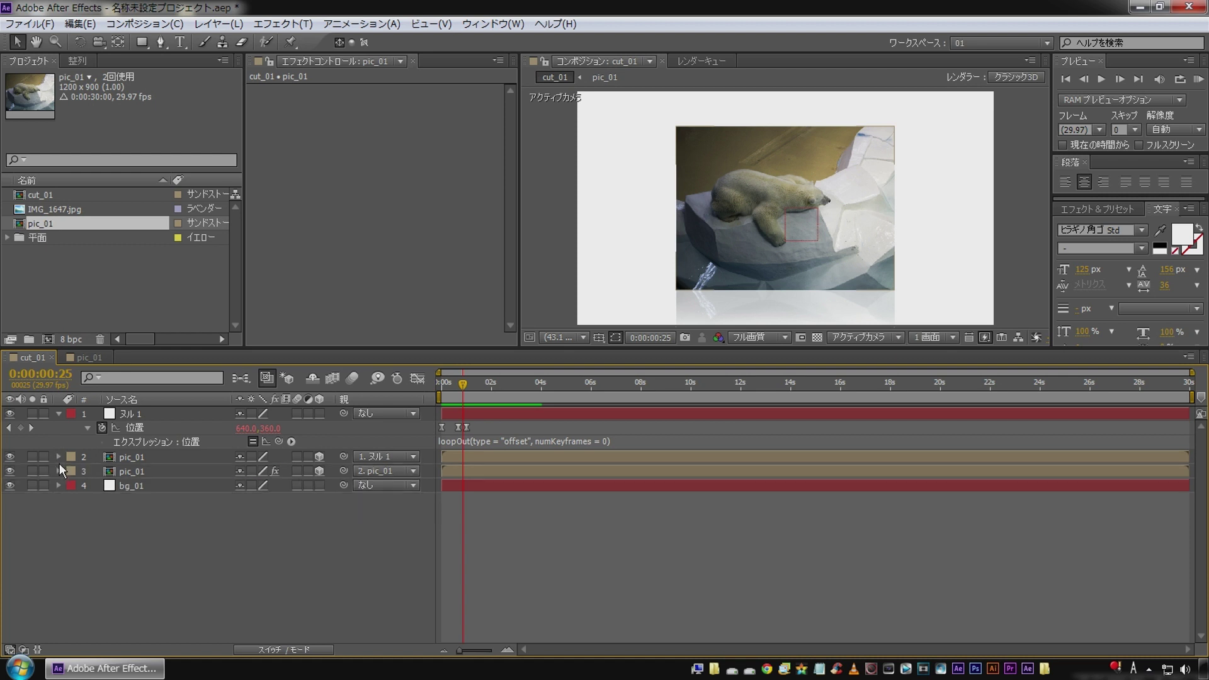
left_click(145, 458)
left_click(142, 471, "ctrl")
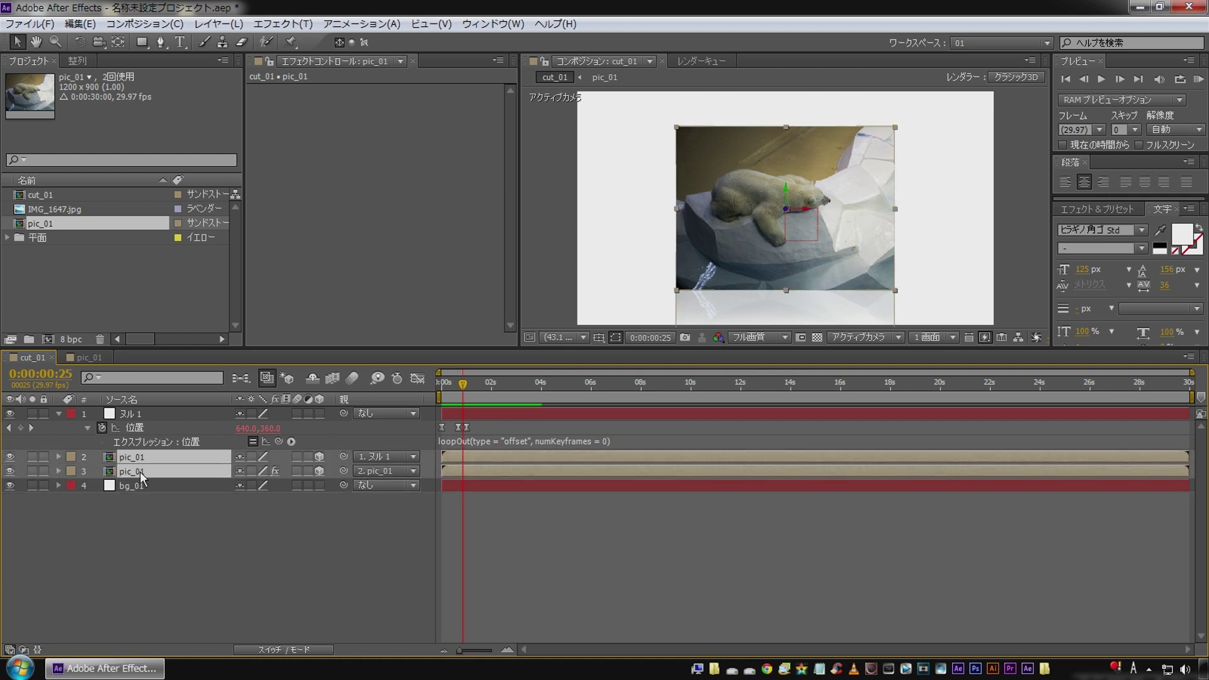
key("ctrl+d")
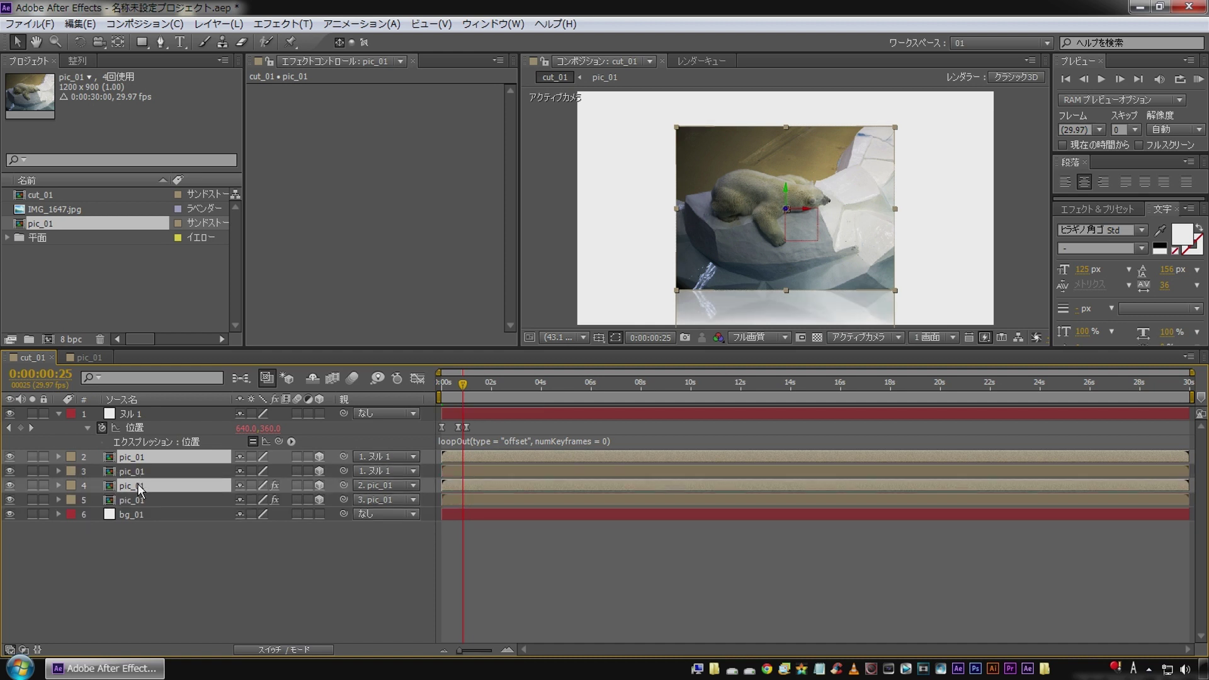
left_click_drag(141, 472, 154, 502)
left_click(154, 500, "shift")
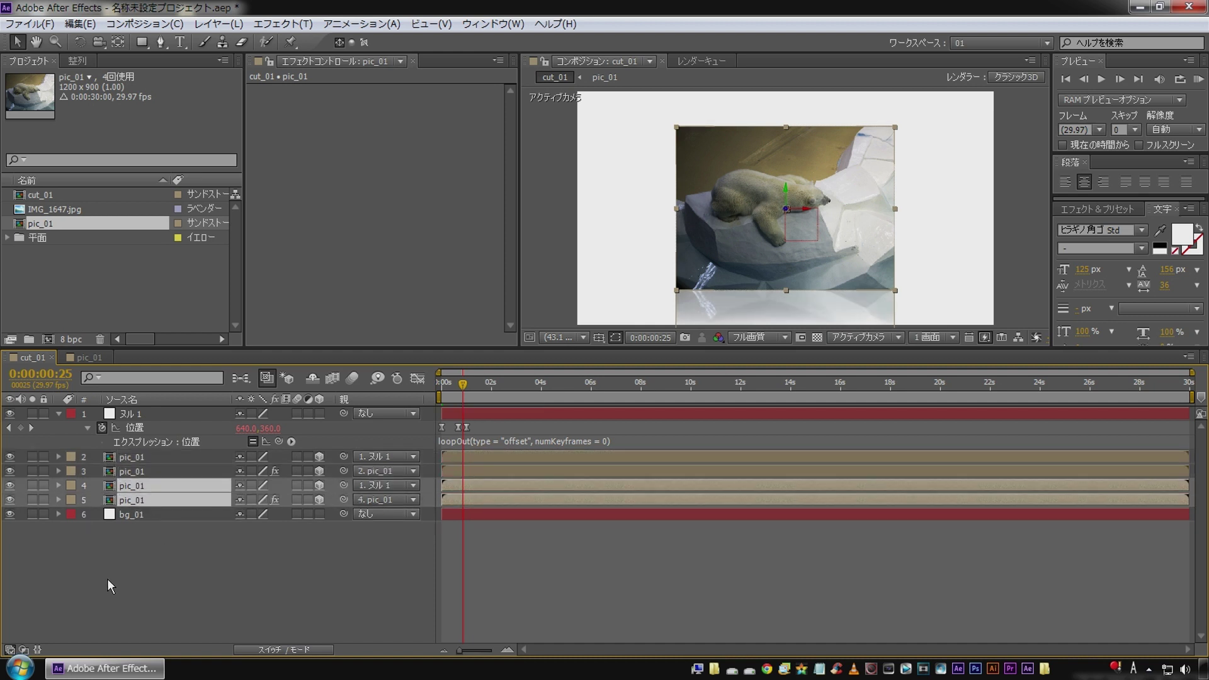
Give the lower pic_01 picture-and-reflection pair the Cyan (シアン) label color
left_click(72, 502)
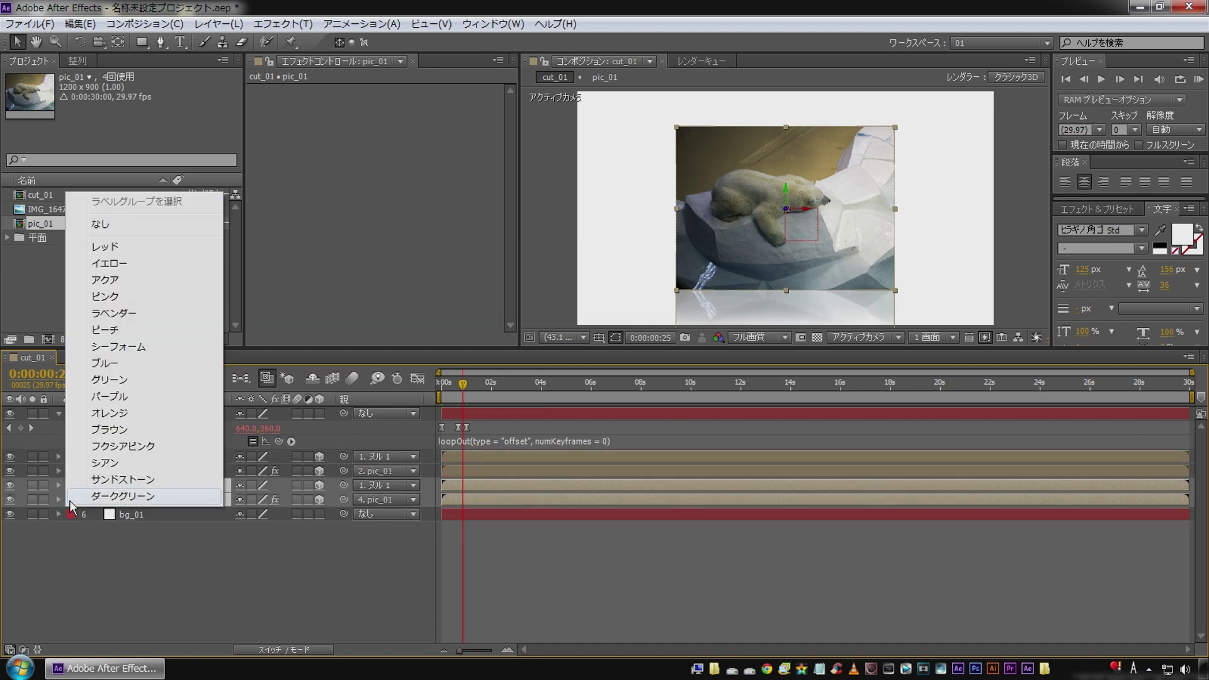
left_click(124, 469)
left_click(126, 539)
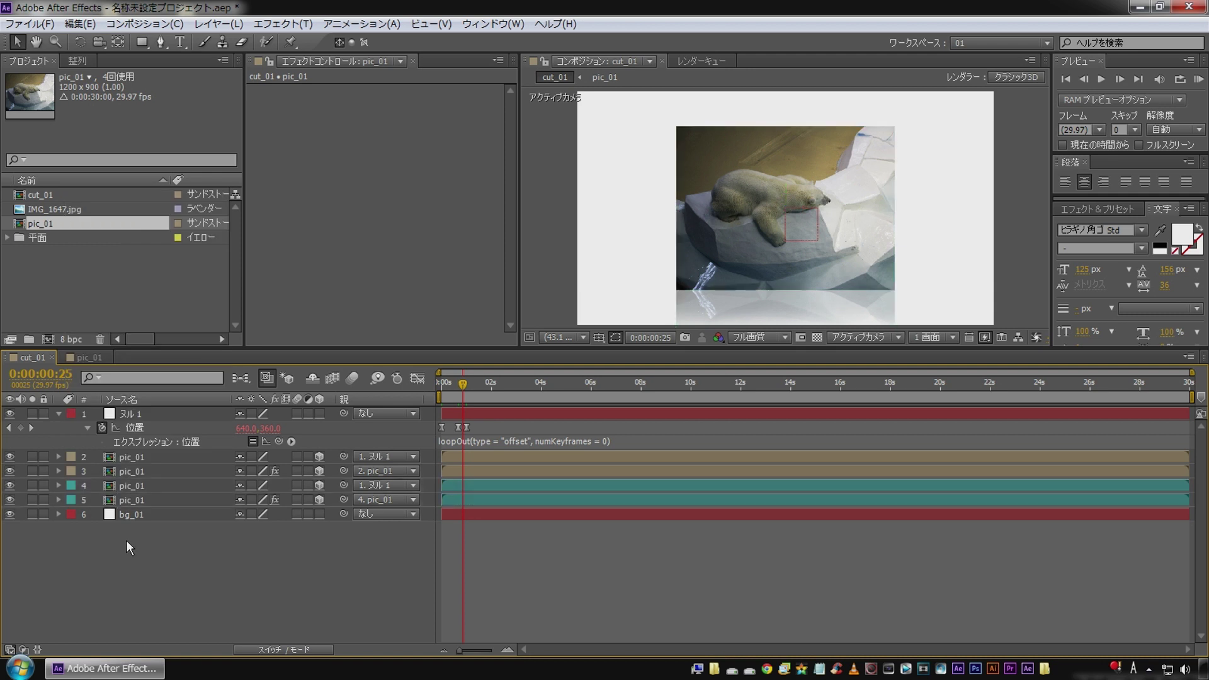
Display the layers' keyframed properties and set the cyan picture layer's parent to None (なし) at 1 second
key("u")
key("u")
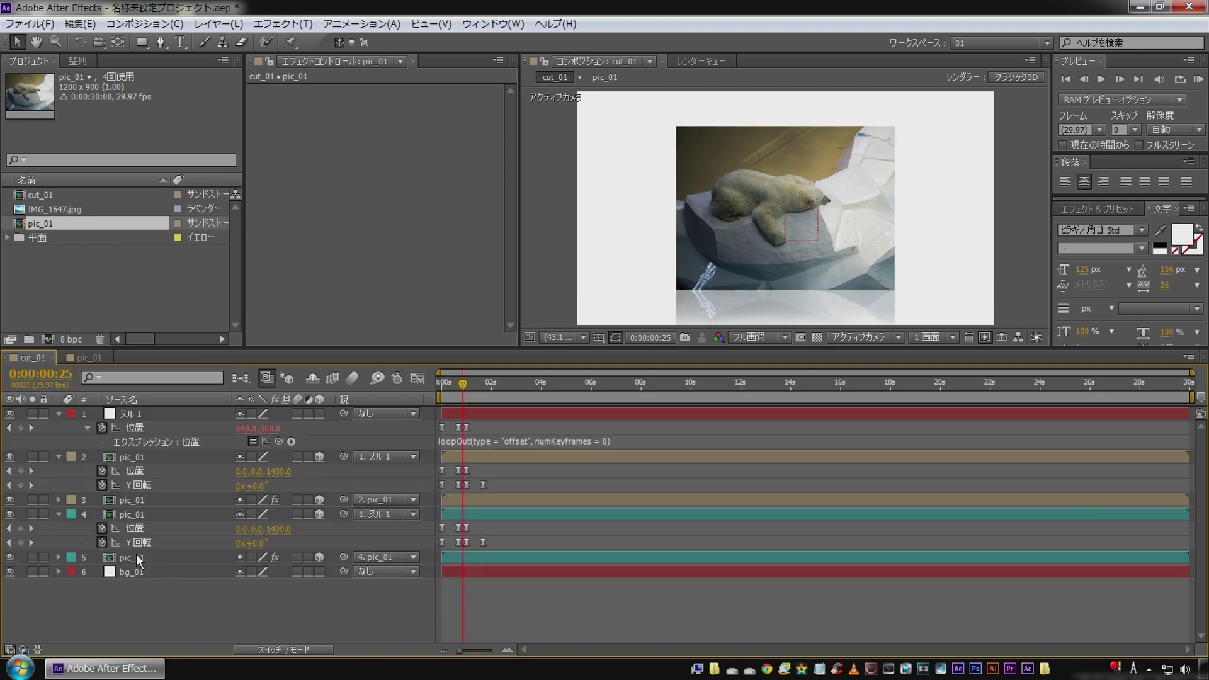
left_click(31, 427)
left_click(141, 456)
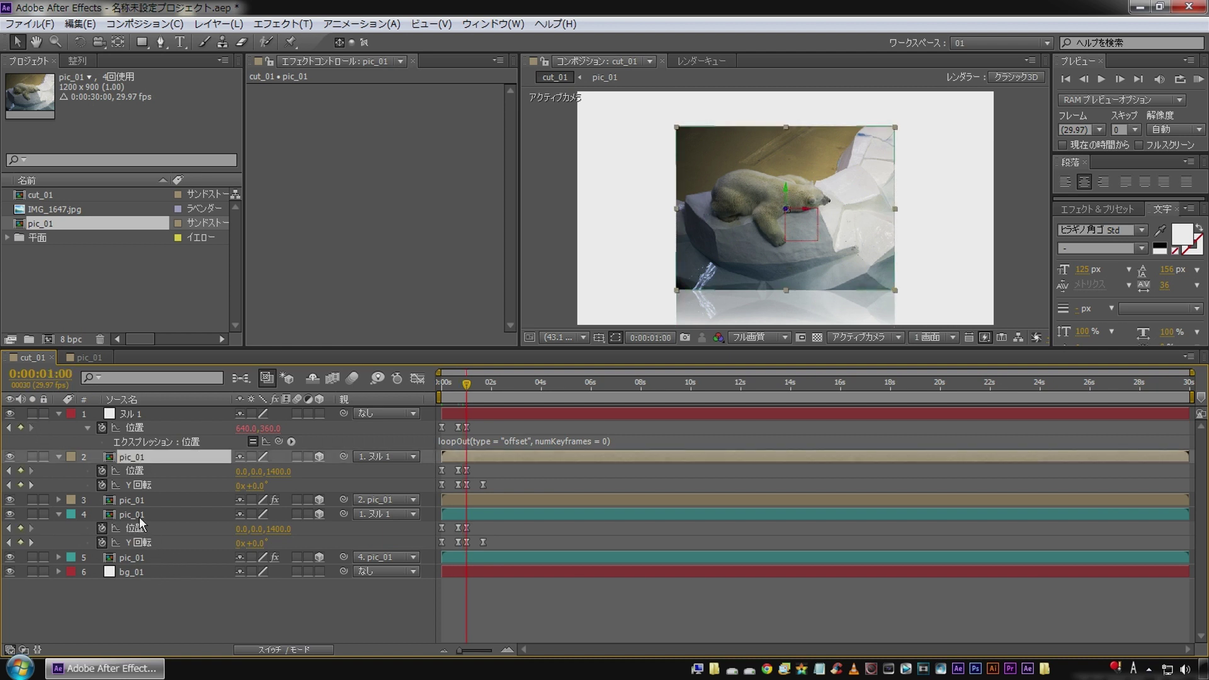
left_click(139, 519)
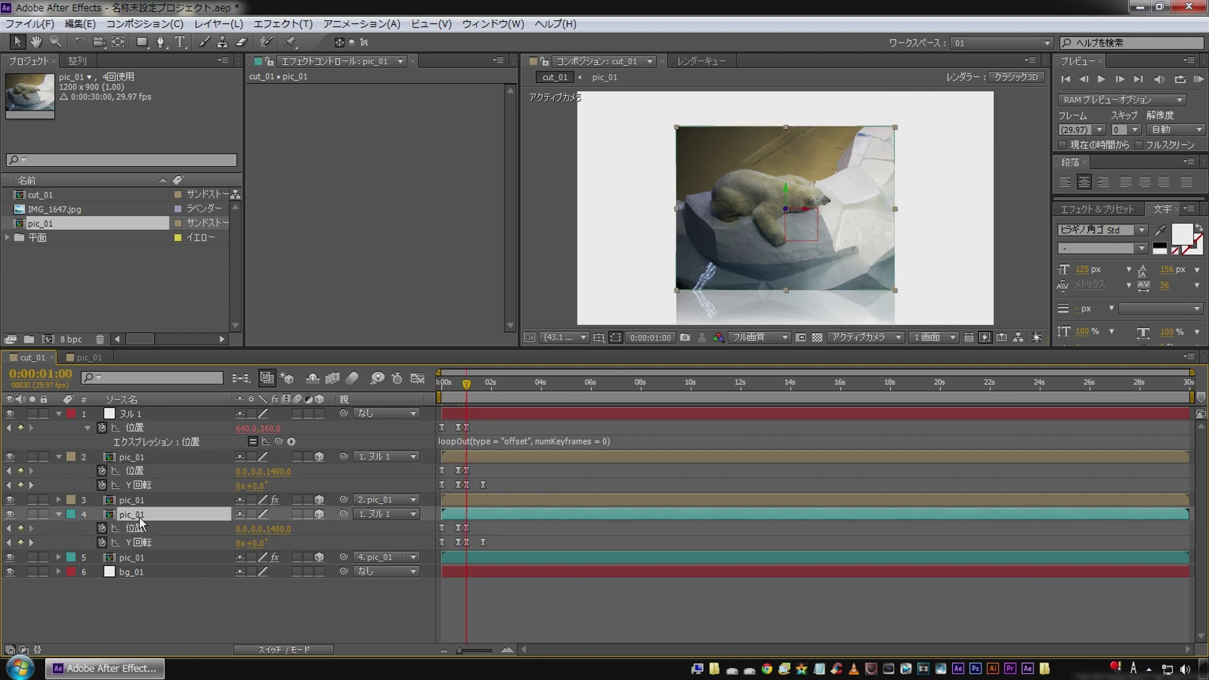
left_click(375, 514)
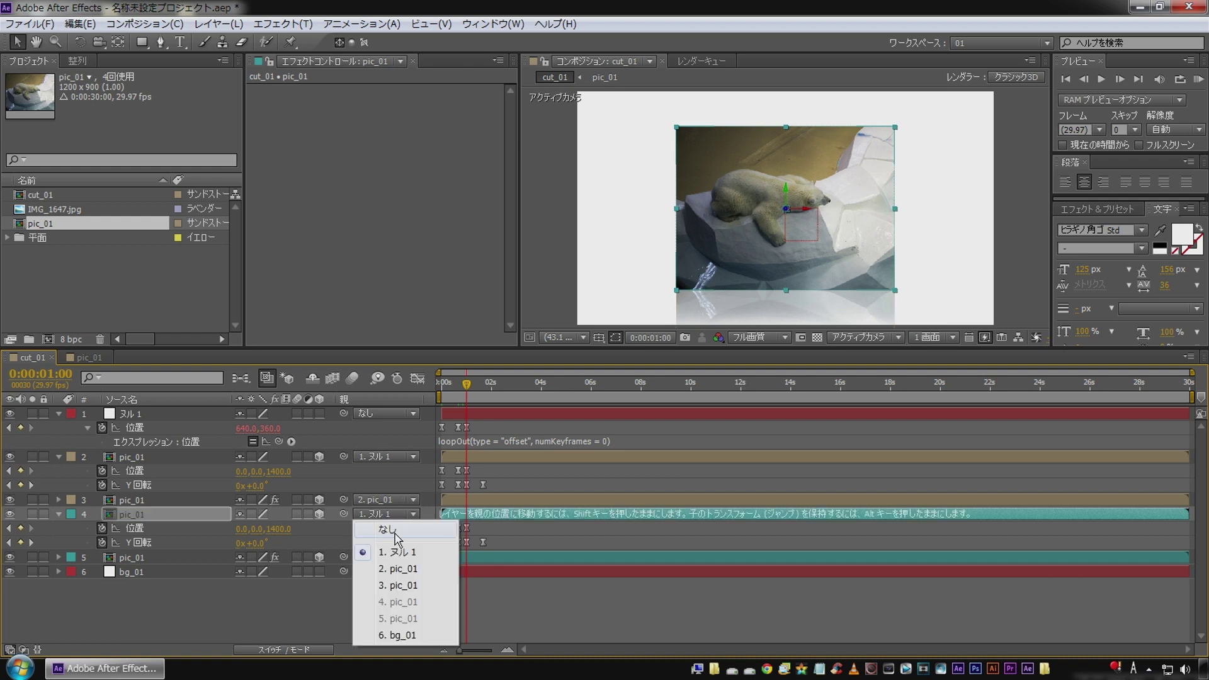
left_click(396, 538)
left_click(214, 613)
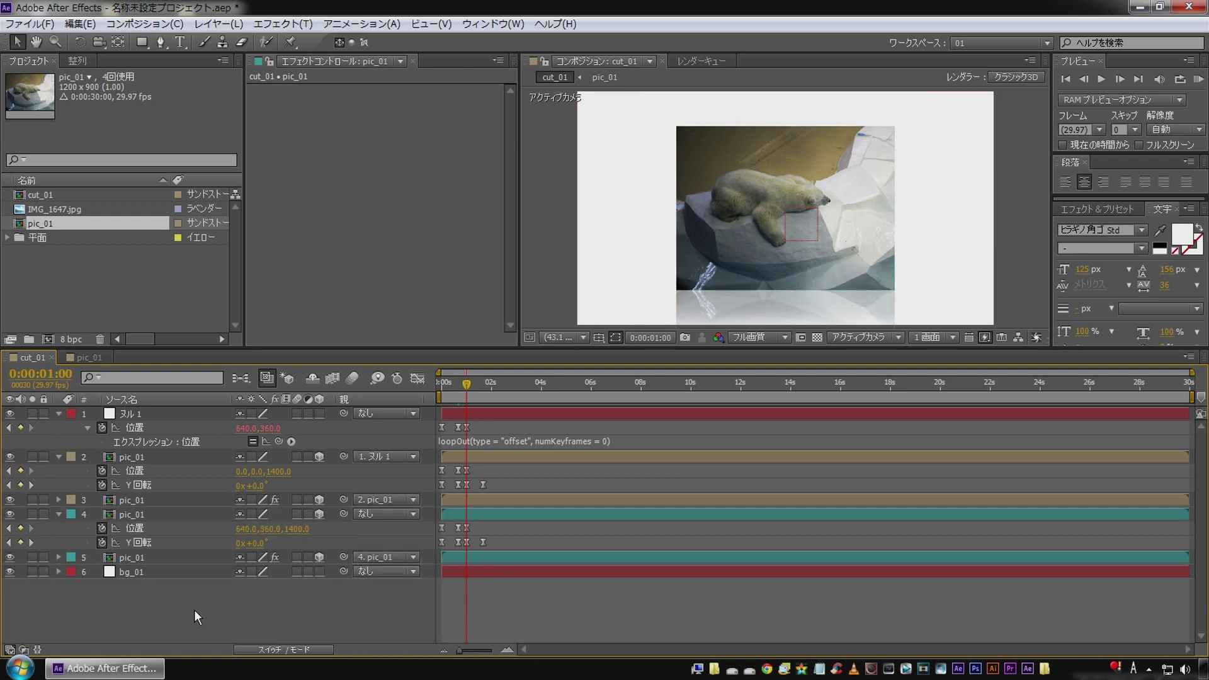
Parent the cyan picture layer to the null (ヌル 1) again at 1 second 20 frames and preview the cut from the start
left_click(33, 484)
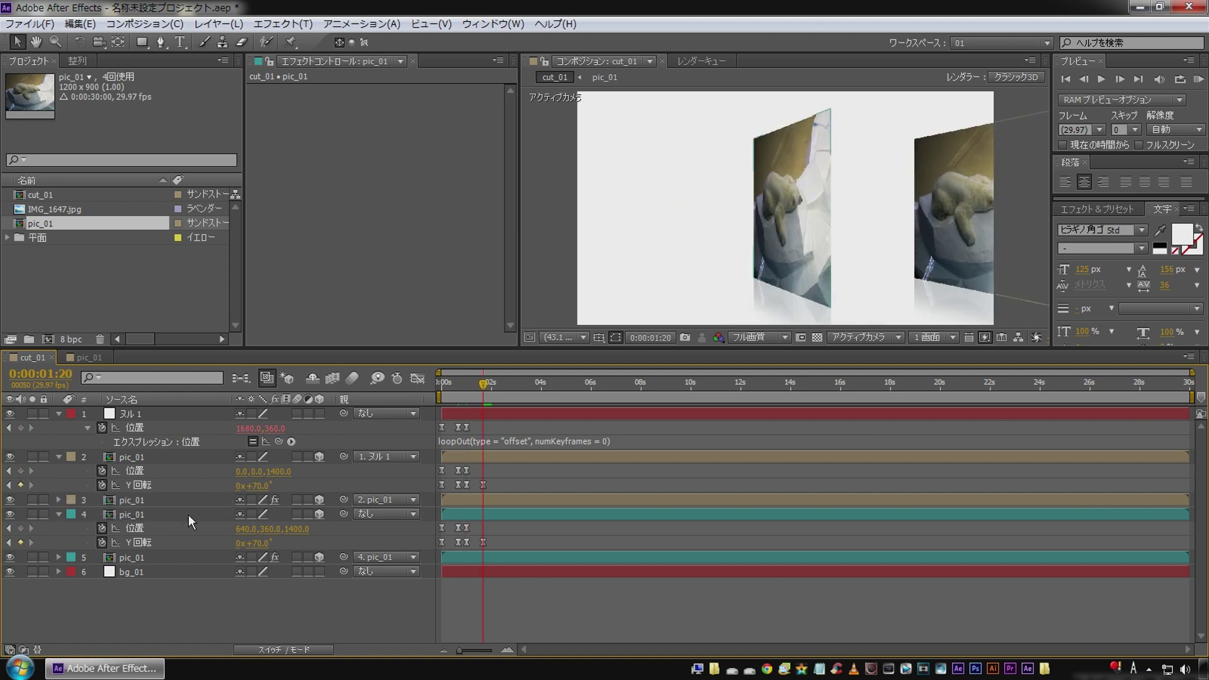
left_click(140, 515)
left_click_drag(344, 514, 175, 417)
left_click_drag(463, 390, 441, 391)
left_click(290, 592)
key("space")
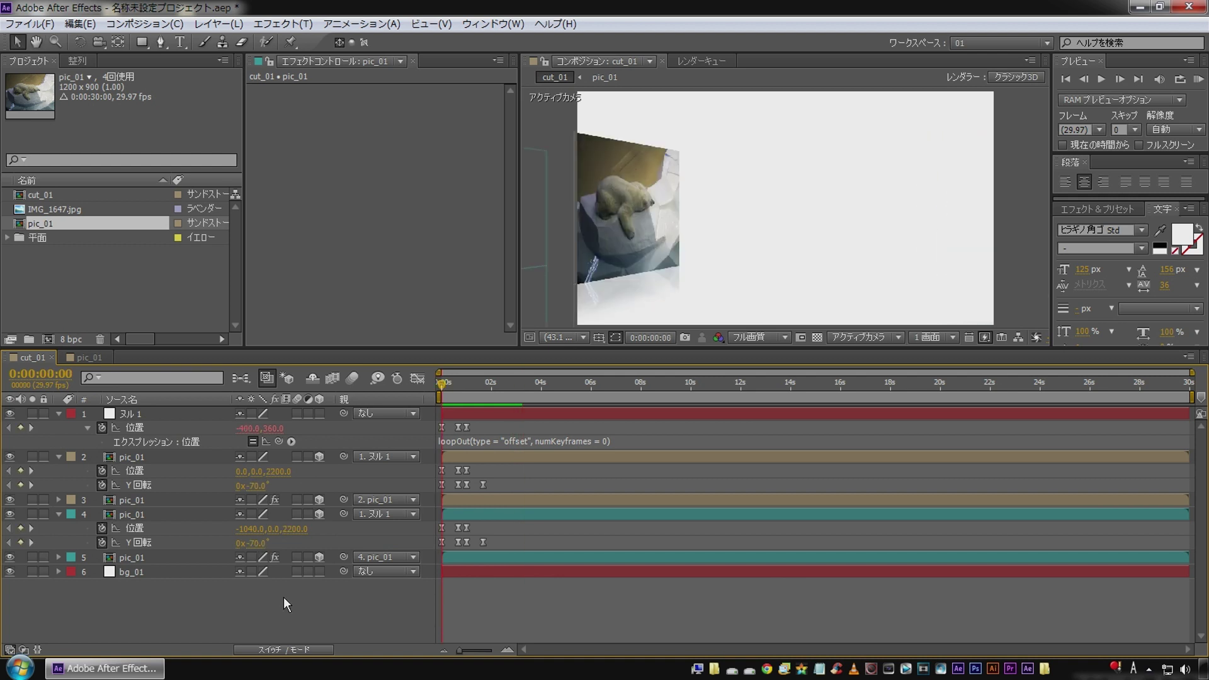
Shift the cyan picture's position and Y rotation keyframes to begin at 1 second, and preview the two-picture animation
left_click(32, 471)
left_click(32, 485)
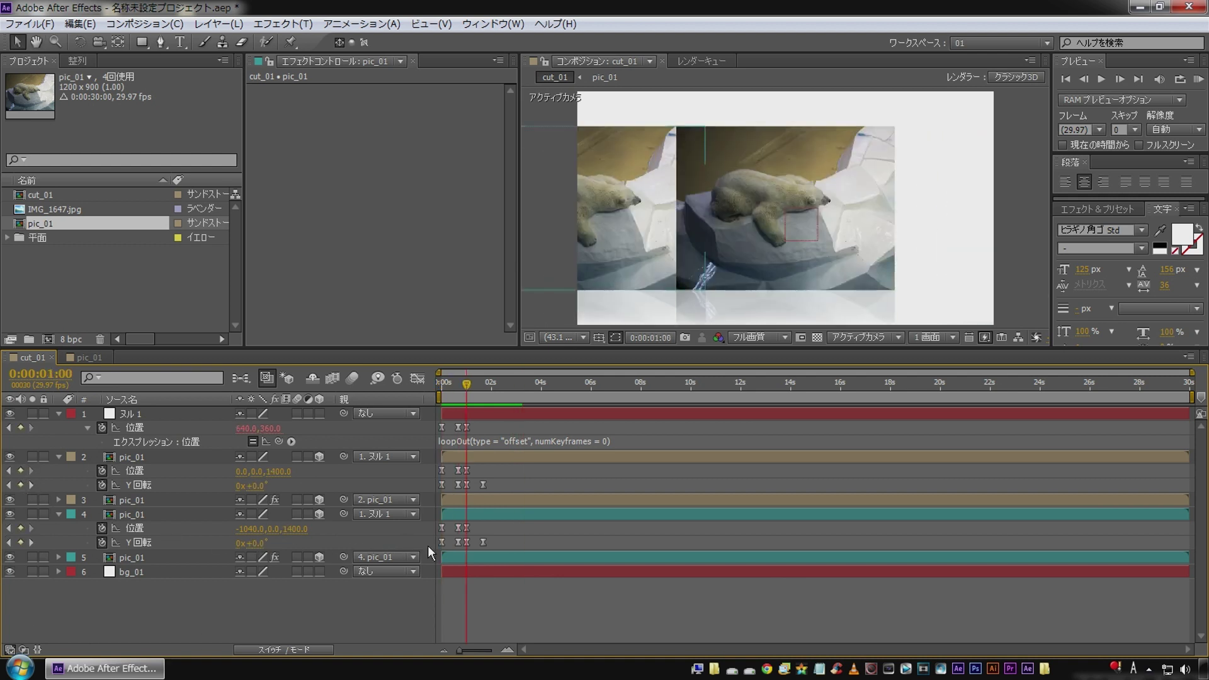
left_click_drag(519, 523, 466, 534)
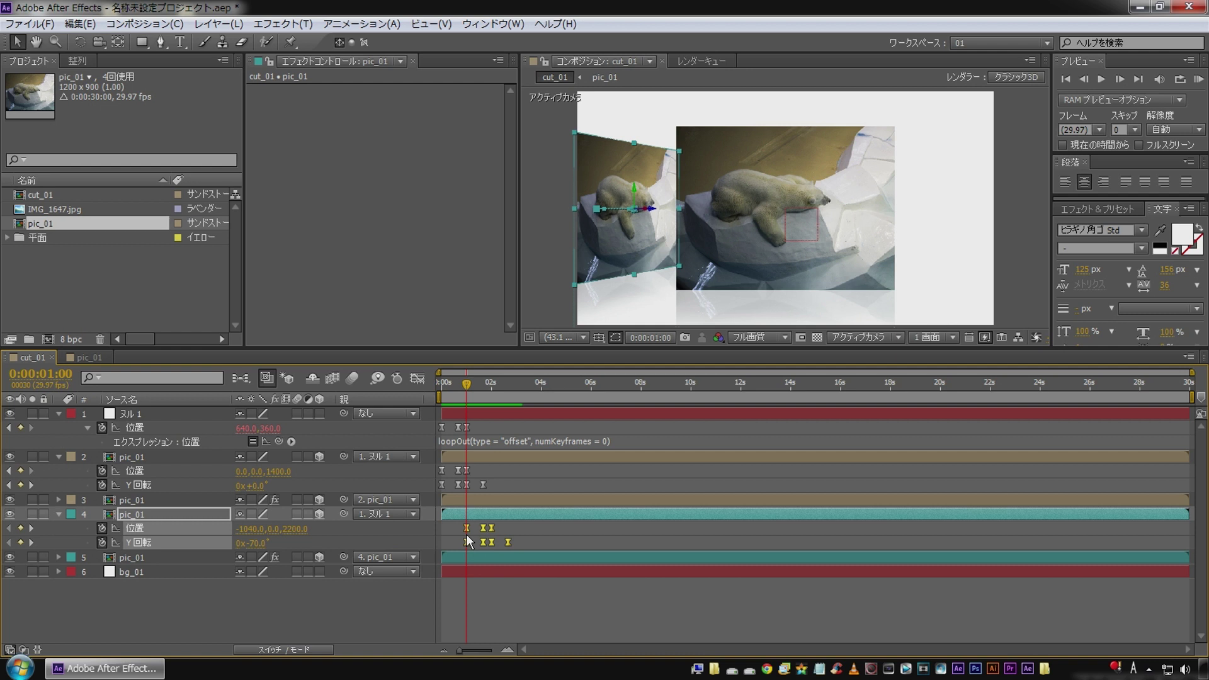
left_click(305, 614)
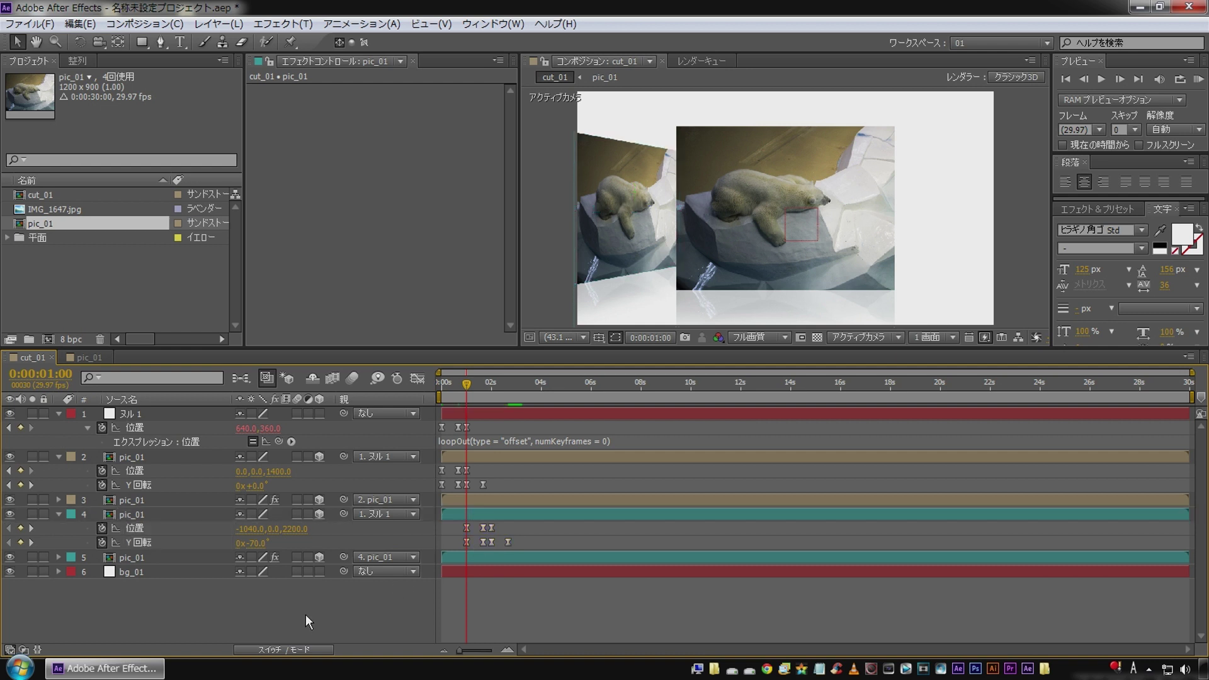
key("KP_0")
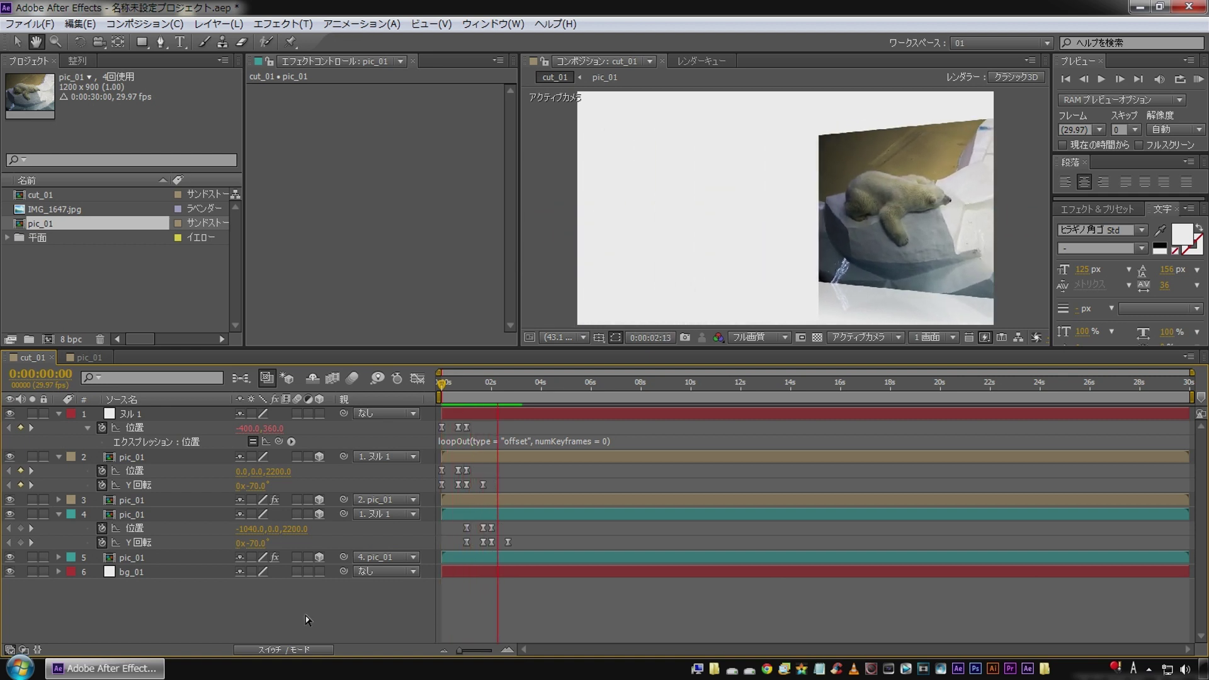
key("space")
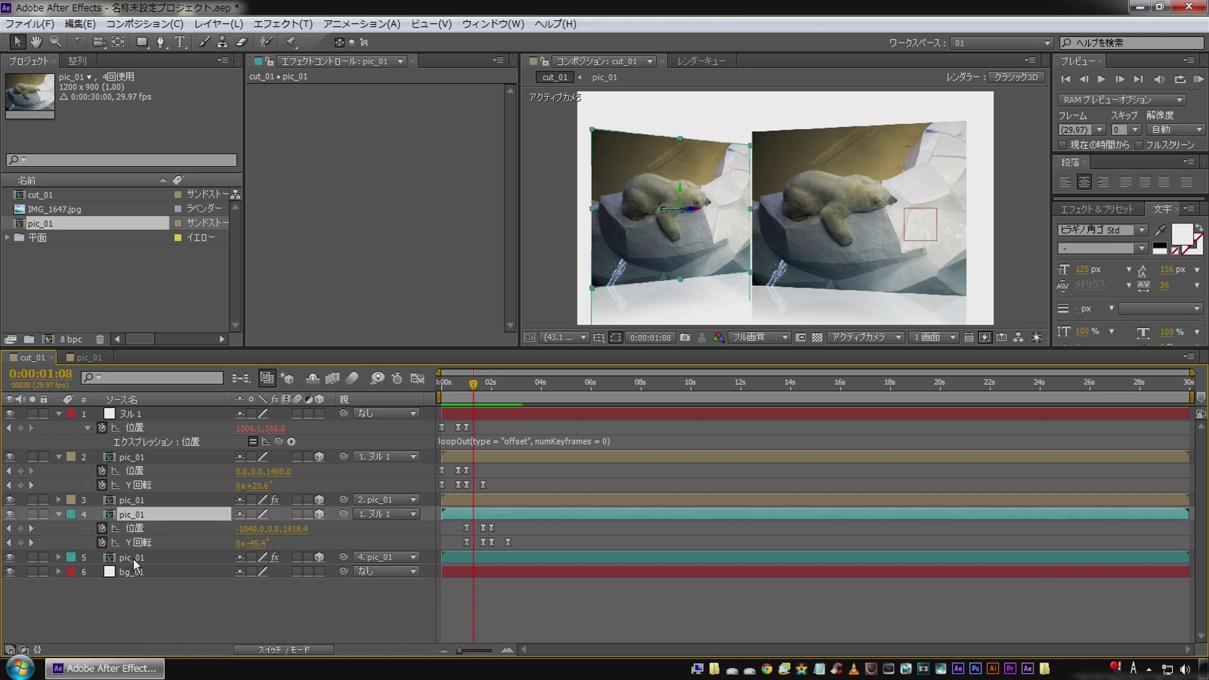
Duplicate the cyan picture-and-reflection pair, placing one pair directly below the other, and label the lower pair Fuchsia Pink (フクシアピンク)
left_click(131, 558)
left_click(134, 516, "shift")
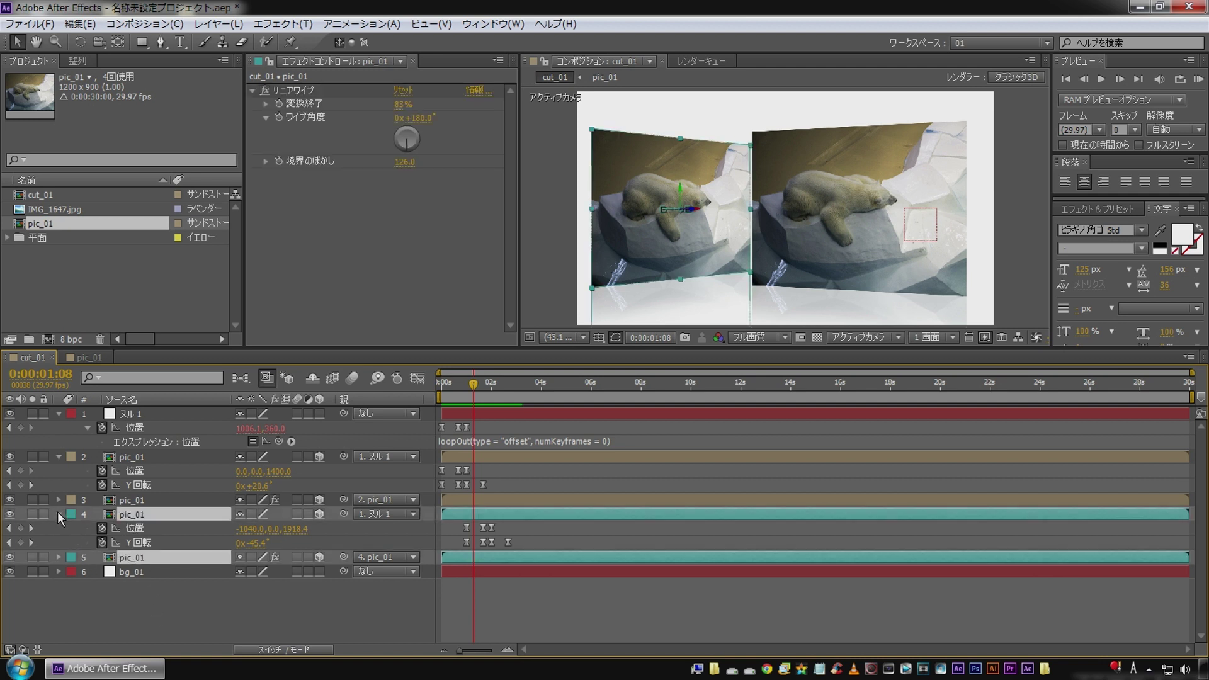
left_click(58, 512)
key("ctrl+d")
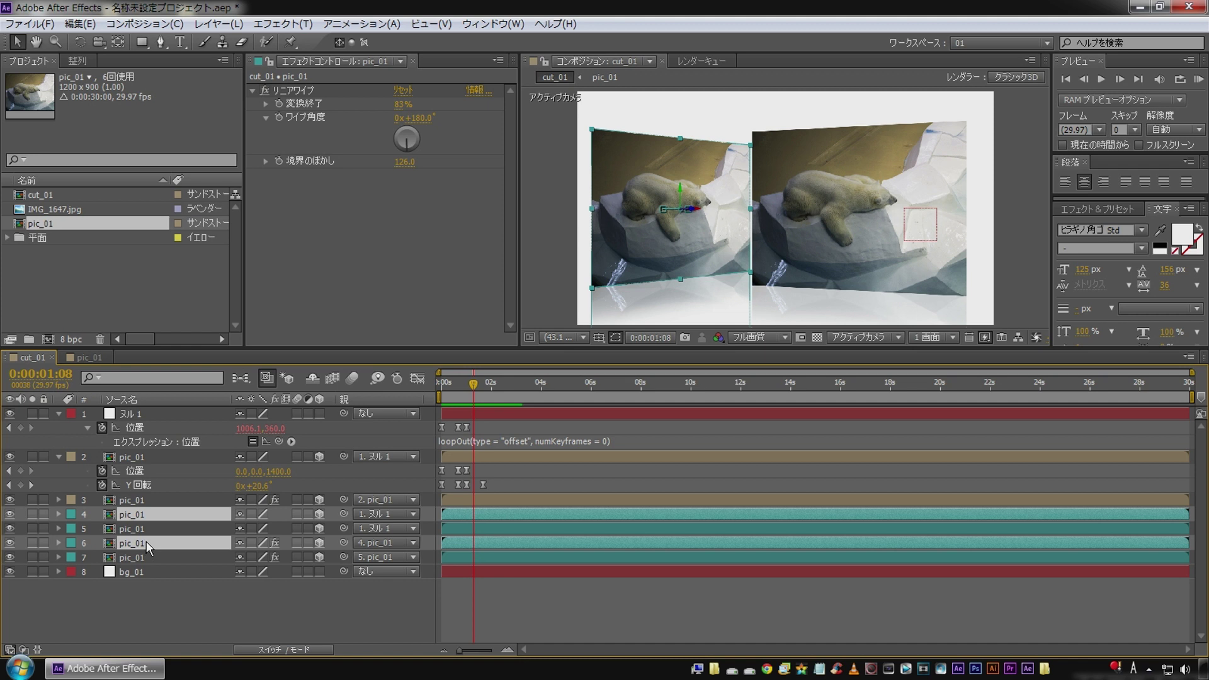
left_click(69, 570)
left_click(122, 503)
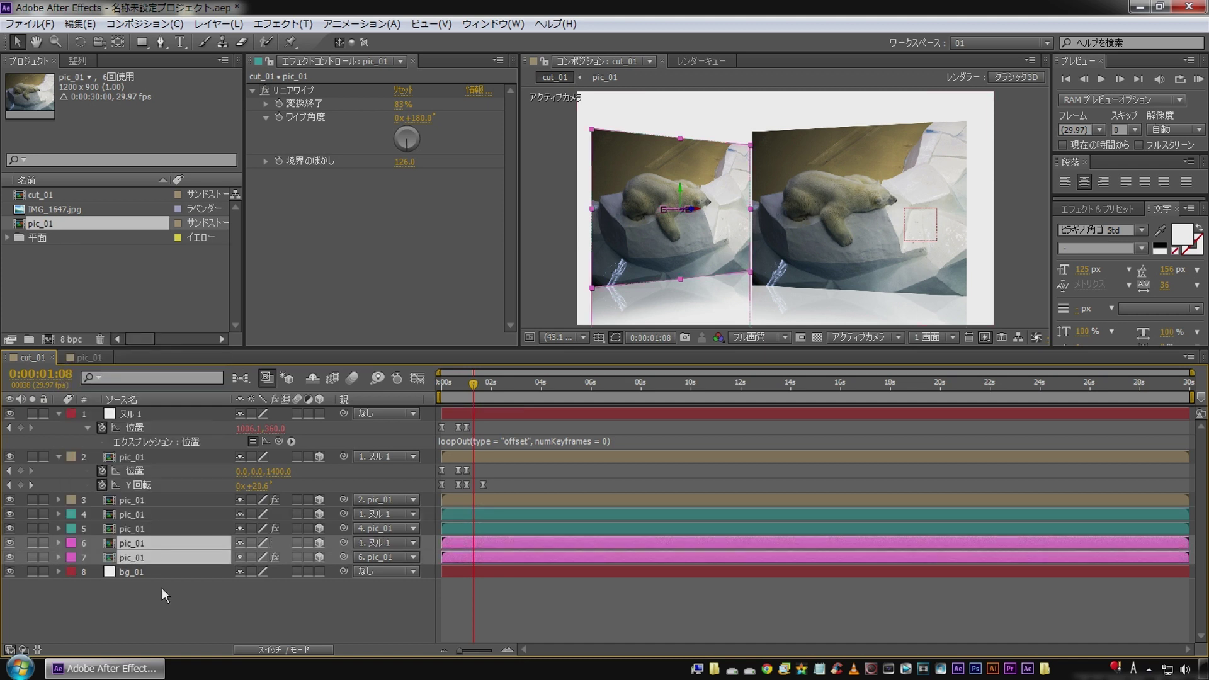
left_click(161, 605)
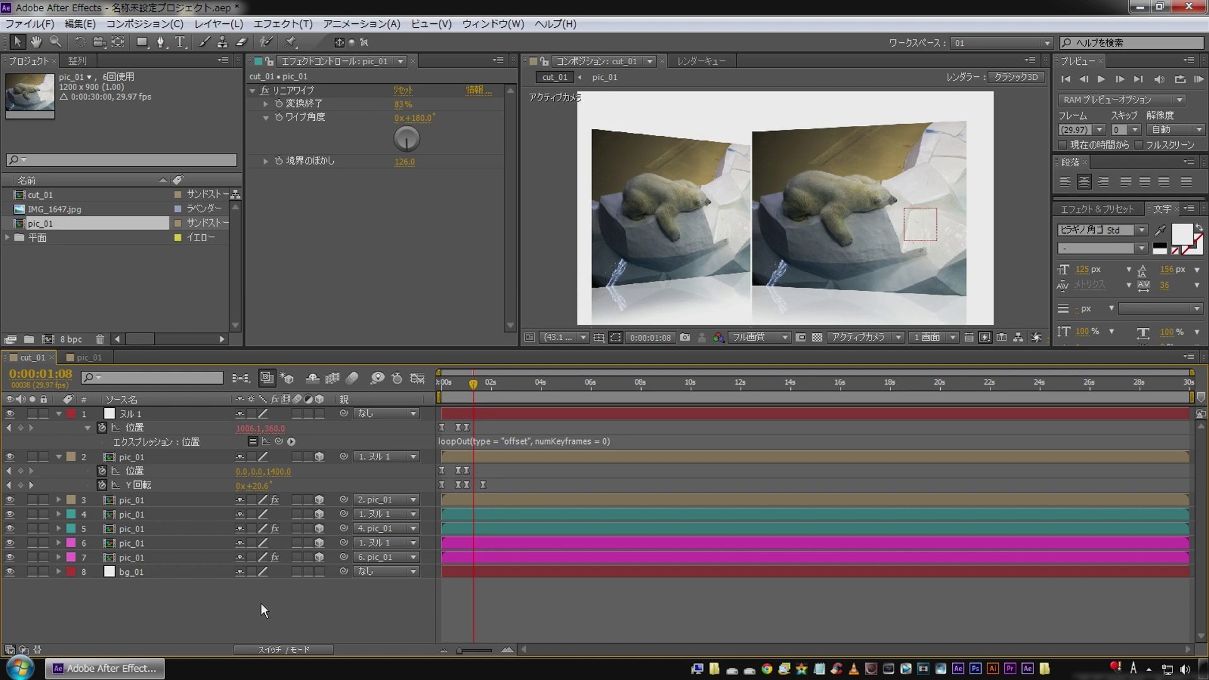
Display the pink picture layer's keyframes and set its parent to None (なし) at 1 second 20 frames
key("u")
key("u")
key("u")
scroll(352, 550, "down", 5)
scroll(353, 550, "down", 5)
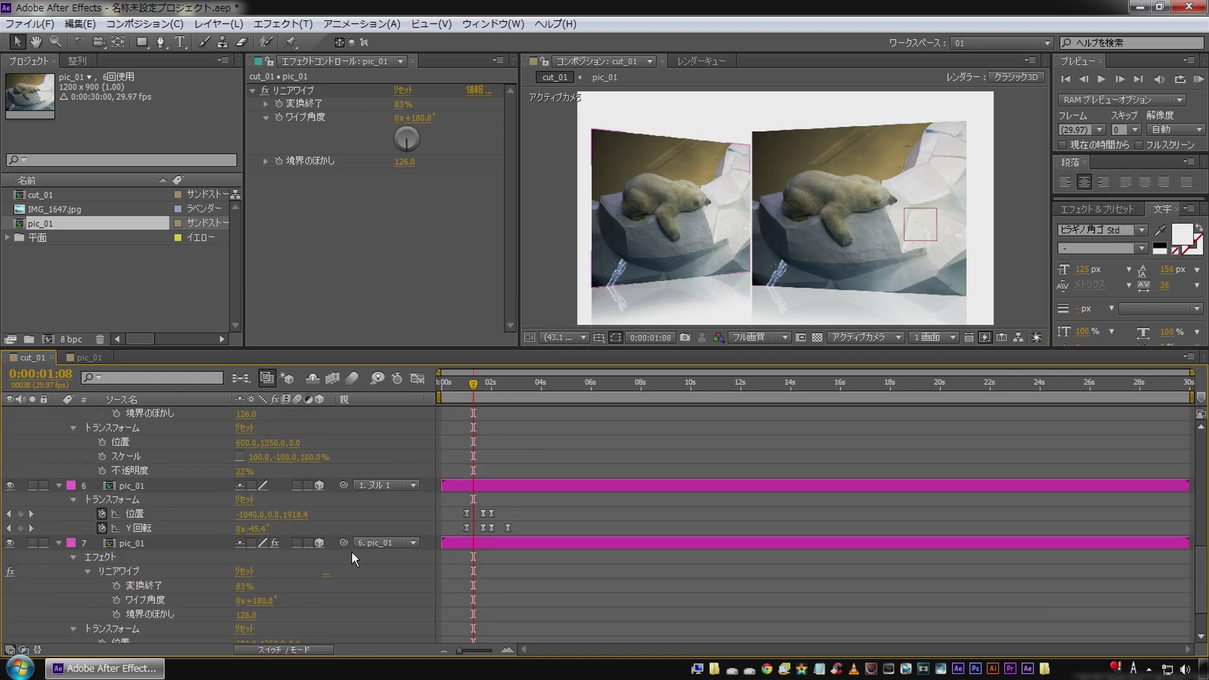
scroll(347, 551, "down", 1)
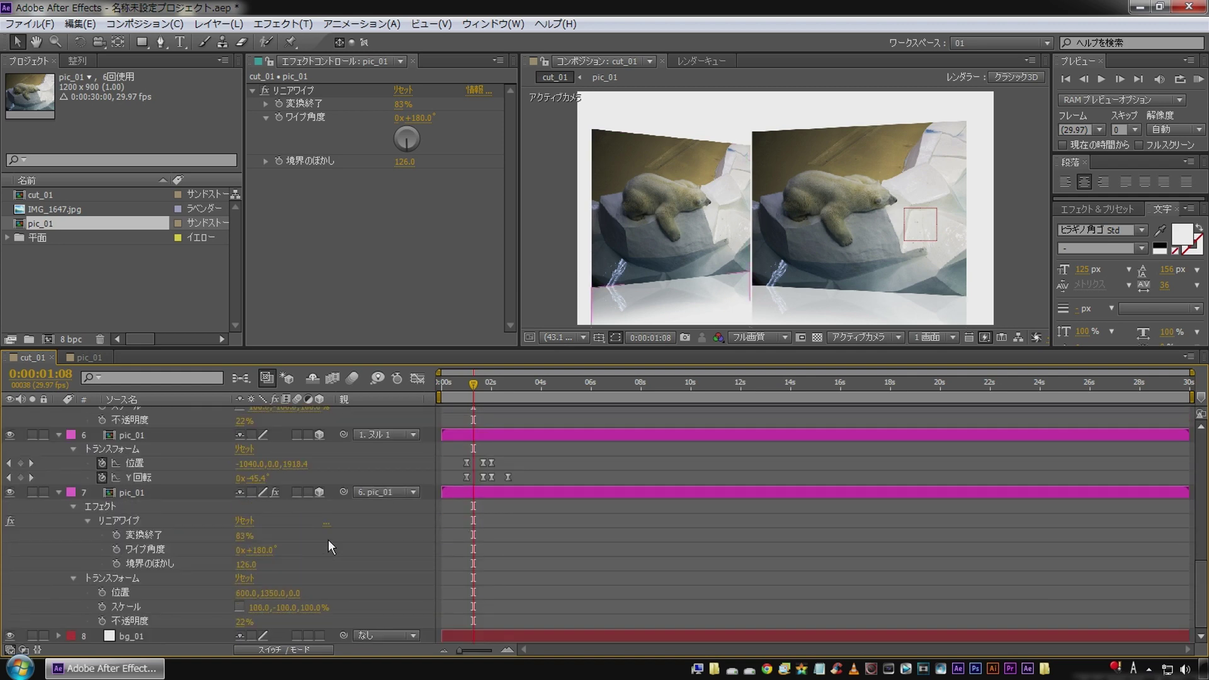
left_click(35, 463)
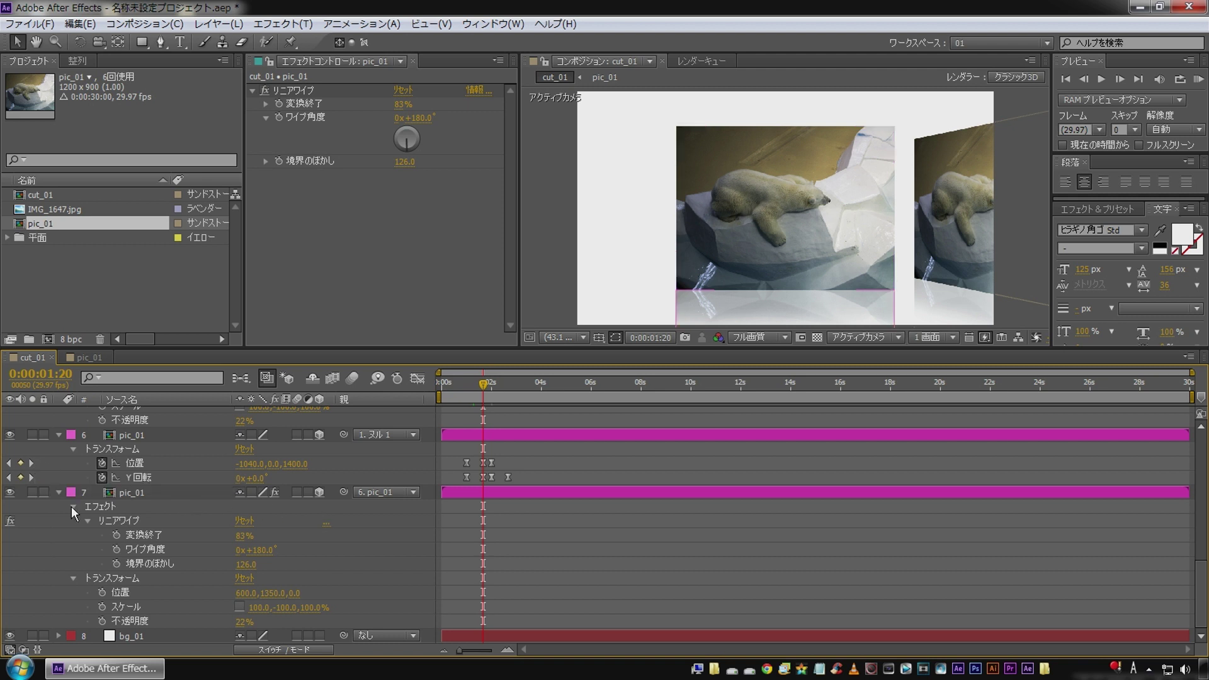
left_click(195, 435)
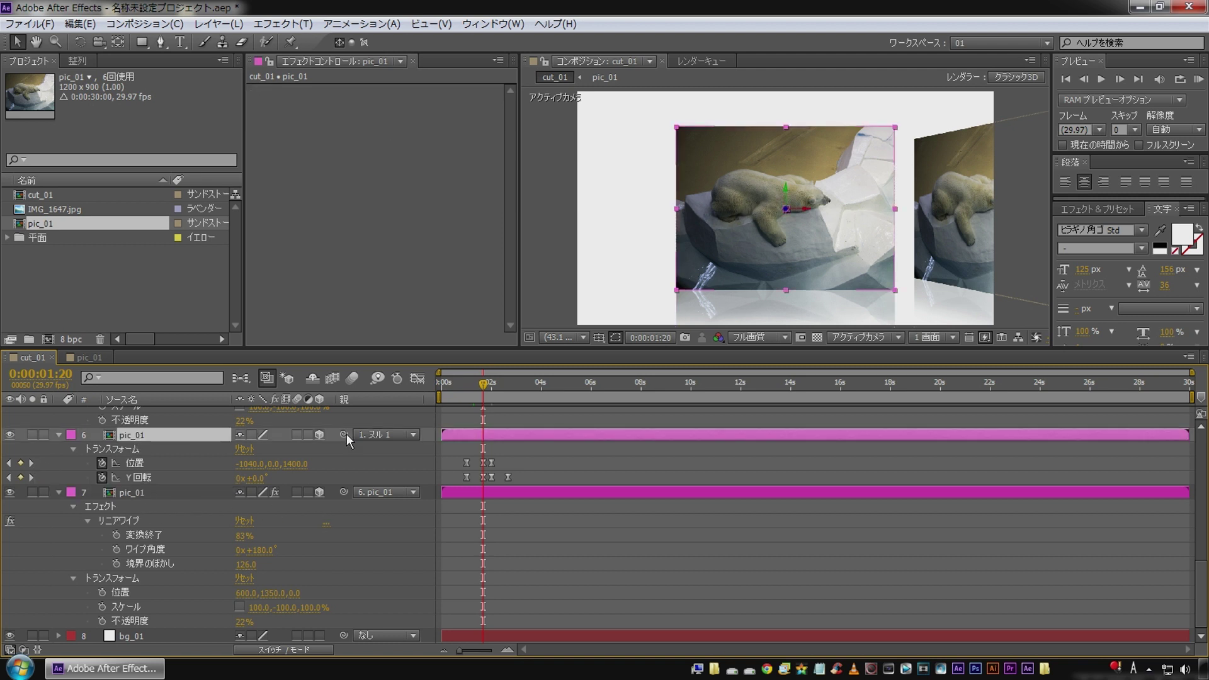
left_click(388, 435)
left_click(383, 448)
Parent the pink picture layer to the null (ヌル 1) again at 2 seconds 20 frames
left_click(29, 477)
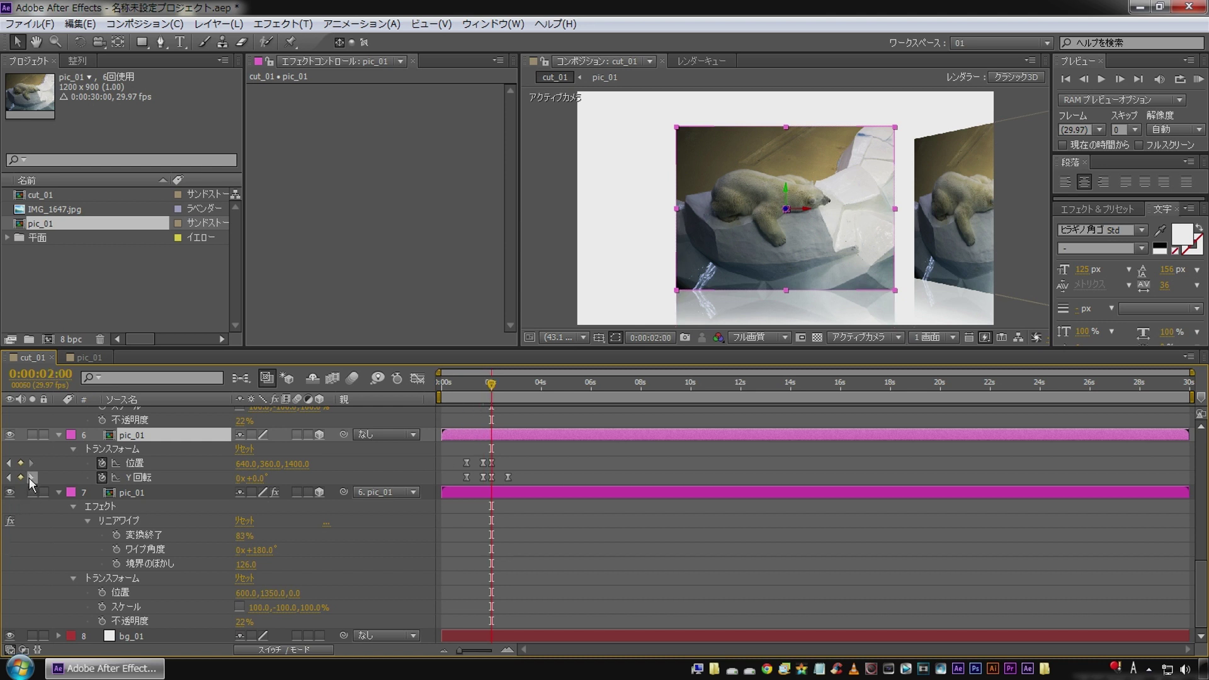
left_click(30, 477)
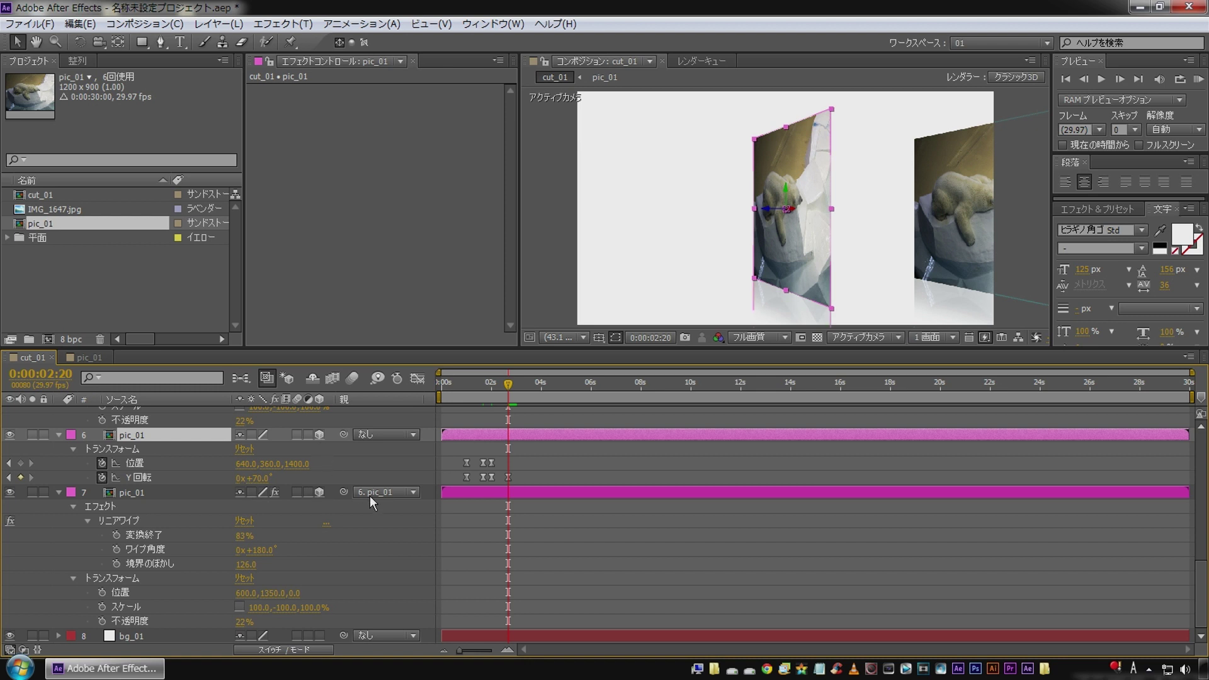
left_click(611, 590)
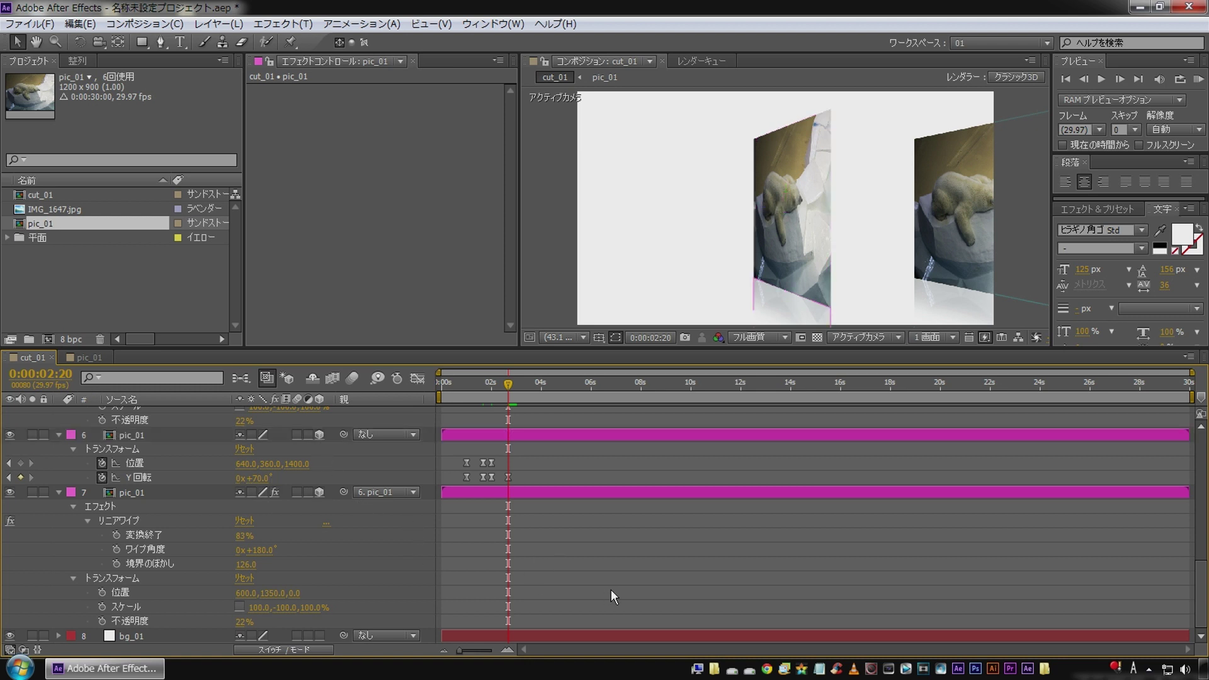
key("ctrl+grave")
left_click(143, 486)
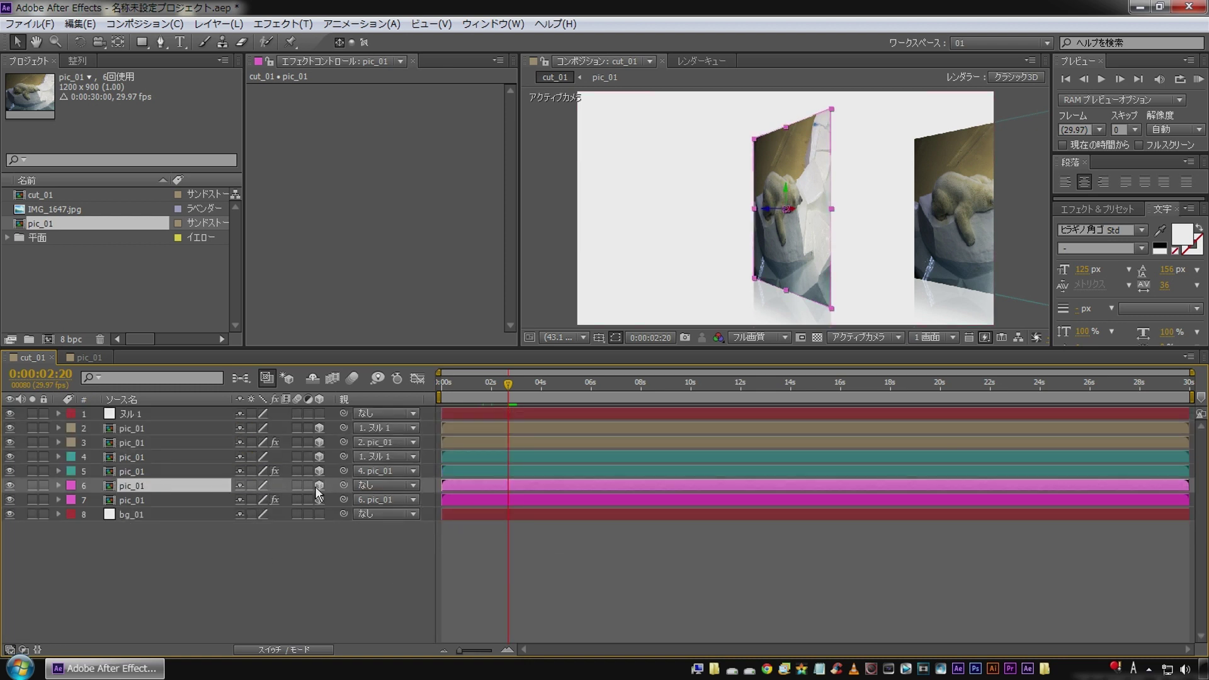
left_click_drag(344, 485, 135, 417)
mouse_move(504, 385)
left_mouse_down()
mouse_move(474, 387)
mouse_move(509, 396)
left_mouse_up()
Move the pink picture's position and Y rotation keyframes to begin at 2 seconds, and preview the three-picture sequence
key("u")
left_click(131, 458)
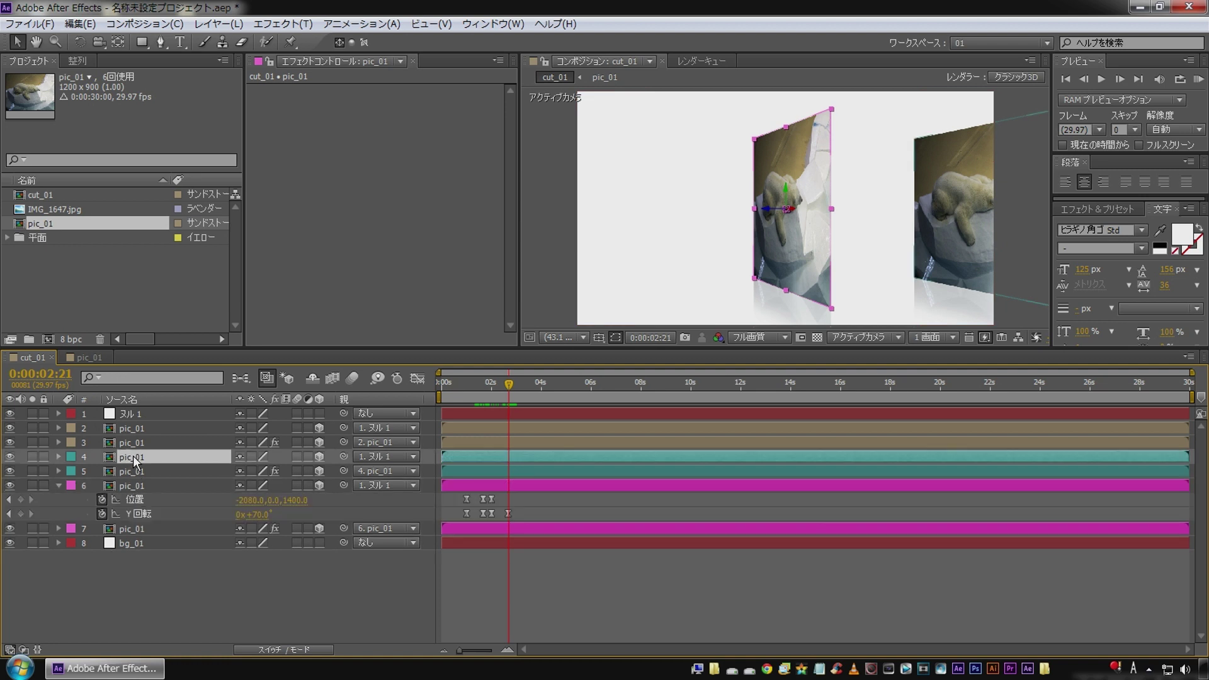
key("u")
left_click(9, 529)
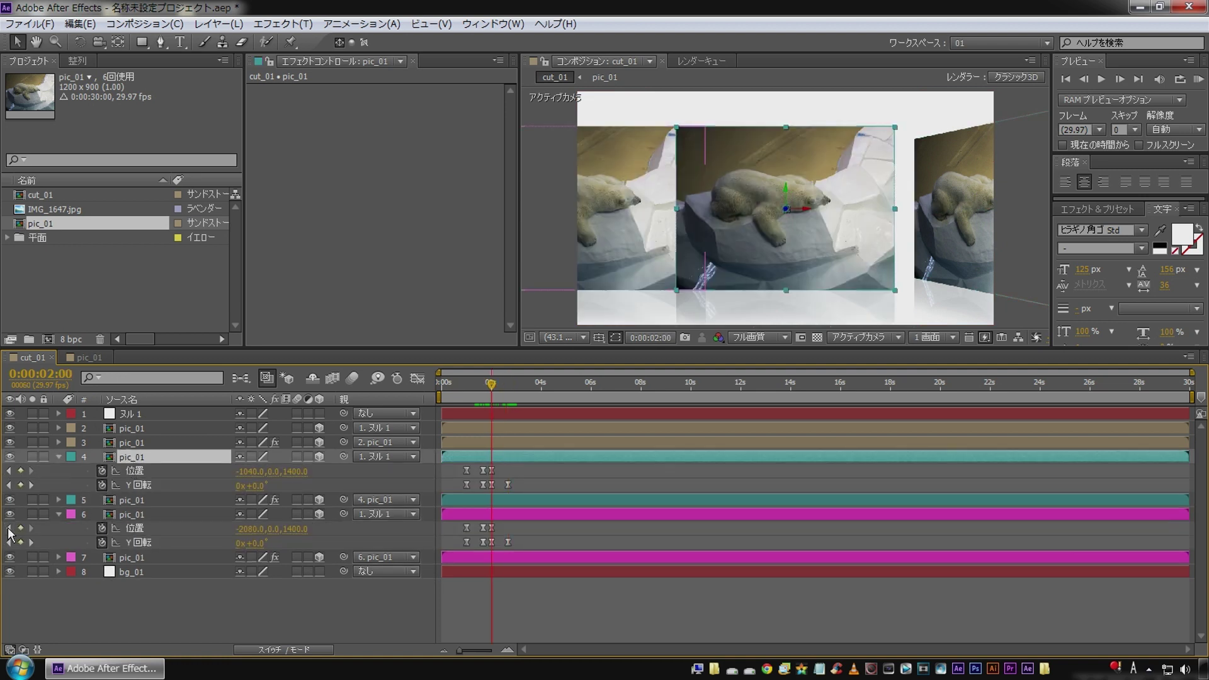
left_click_drag(452, 527, 566, 547)
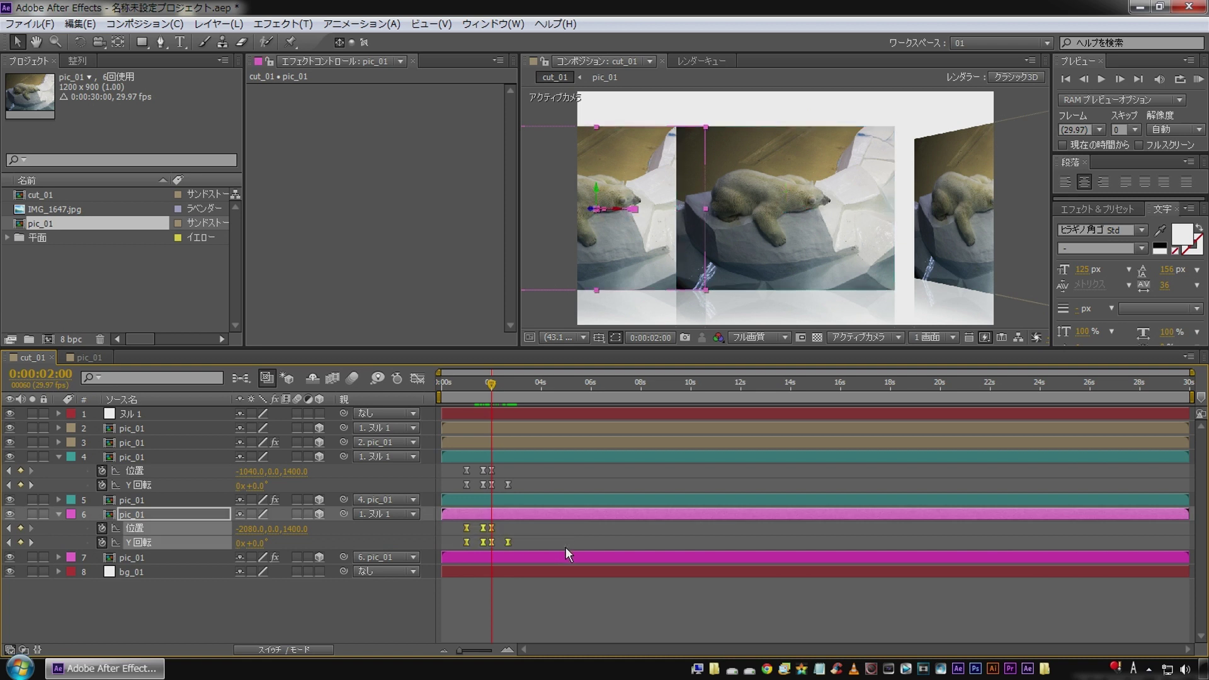
key("ctrl+x")
key("ctrl+v")
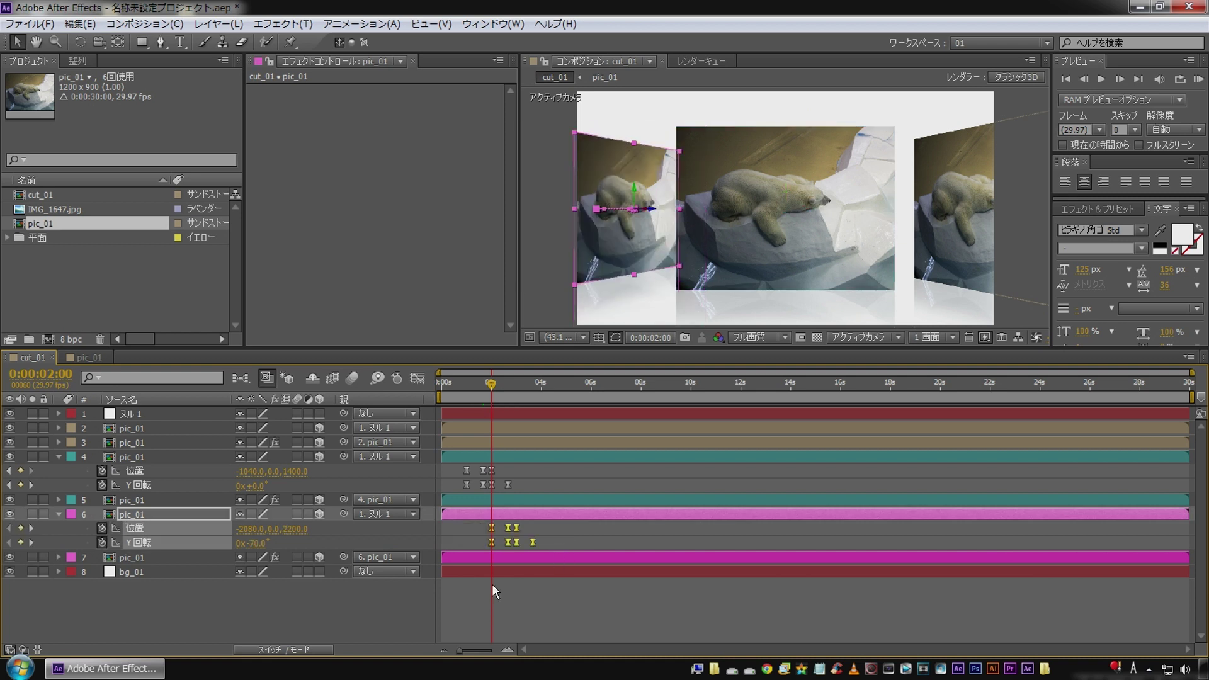
left_click(358, 604)
key("space")
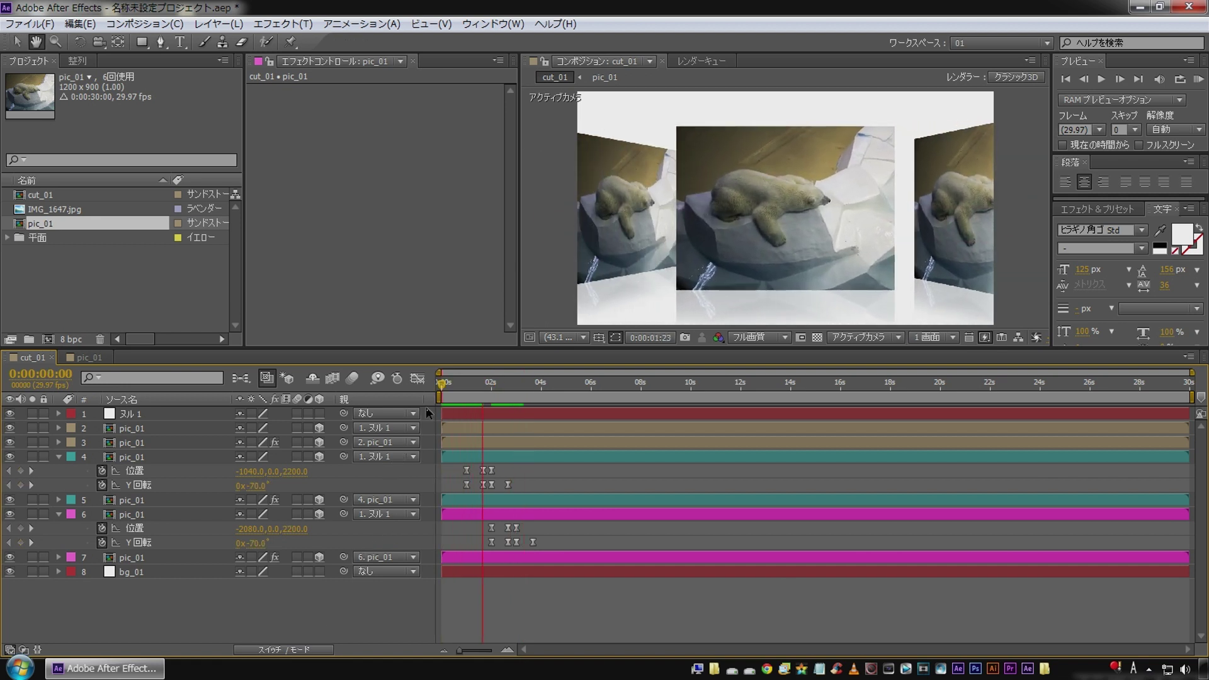
Collapse the cyan and pink pictures' keyframes, duplicate the pink picture-and-reflection pair, and place the copied pair directly below the original
key("space")
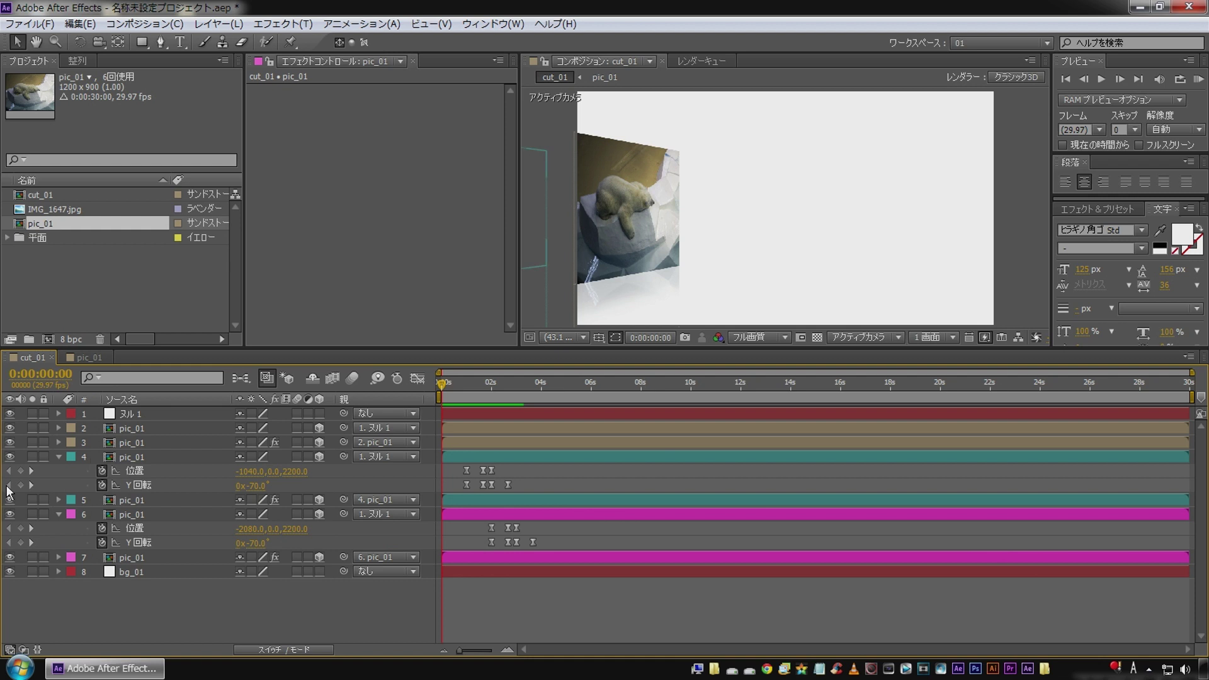
left_click(60, 456)
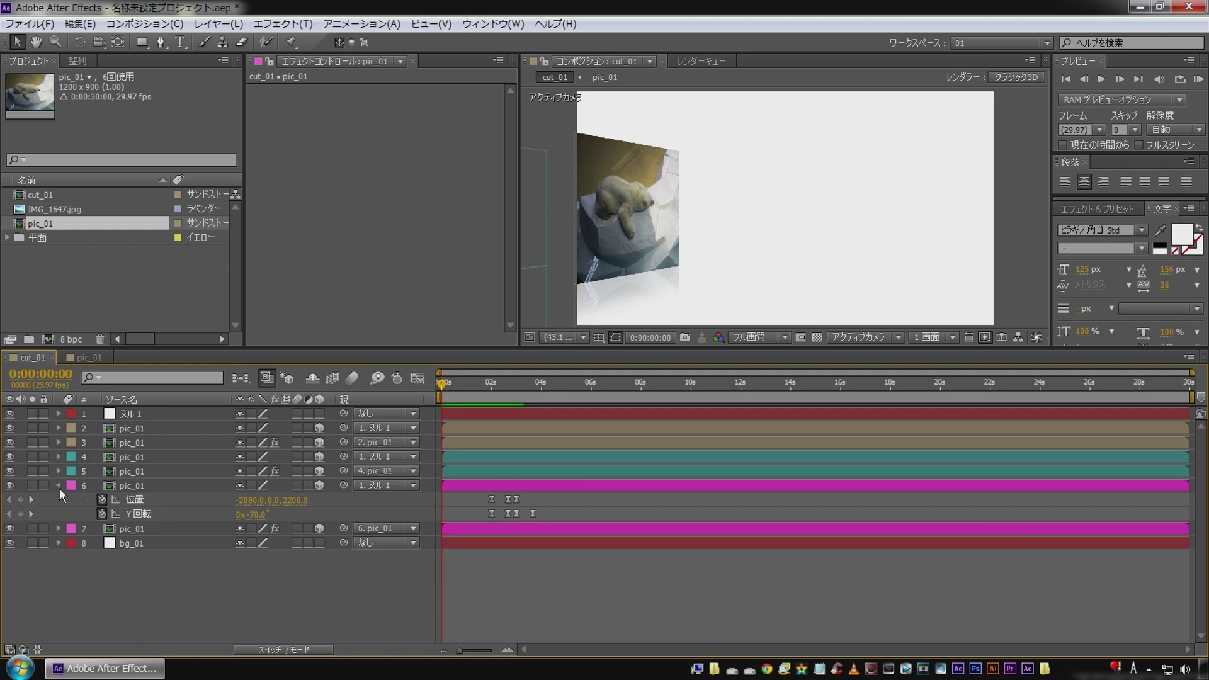
left_click(59, 486)
left_click(116, 489)
left_click(132, 504, "shift")
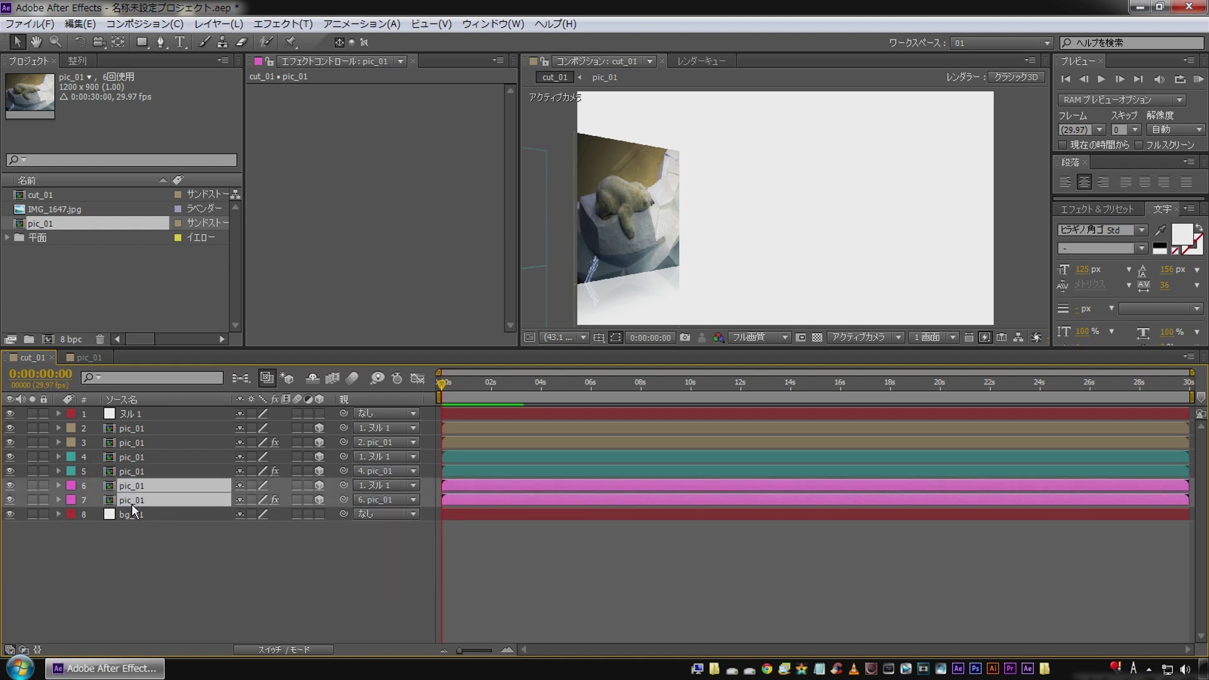
key("ctrl+d")
left_click(137, 532, "shift")
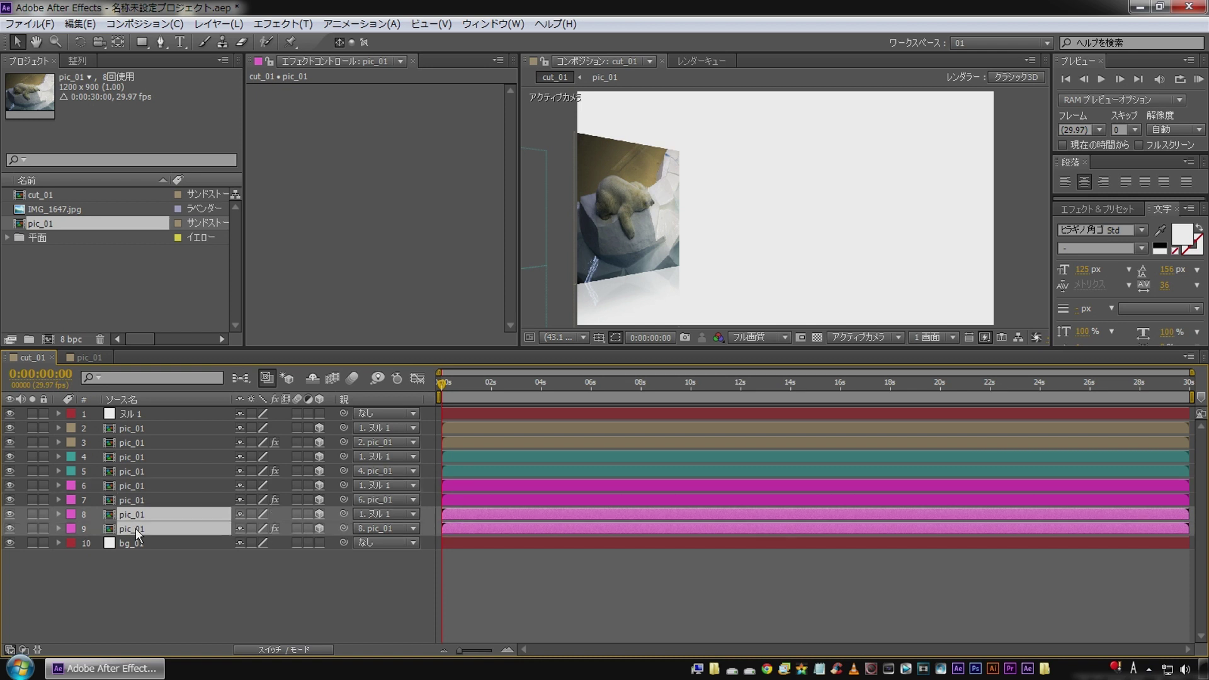
mouse_move(132, 500)
left_mouse_down()
mouse_move(152, 527)
mouse_move(134, 521)
left_mouse_up()
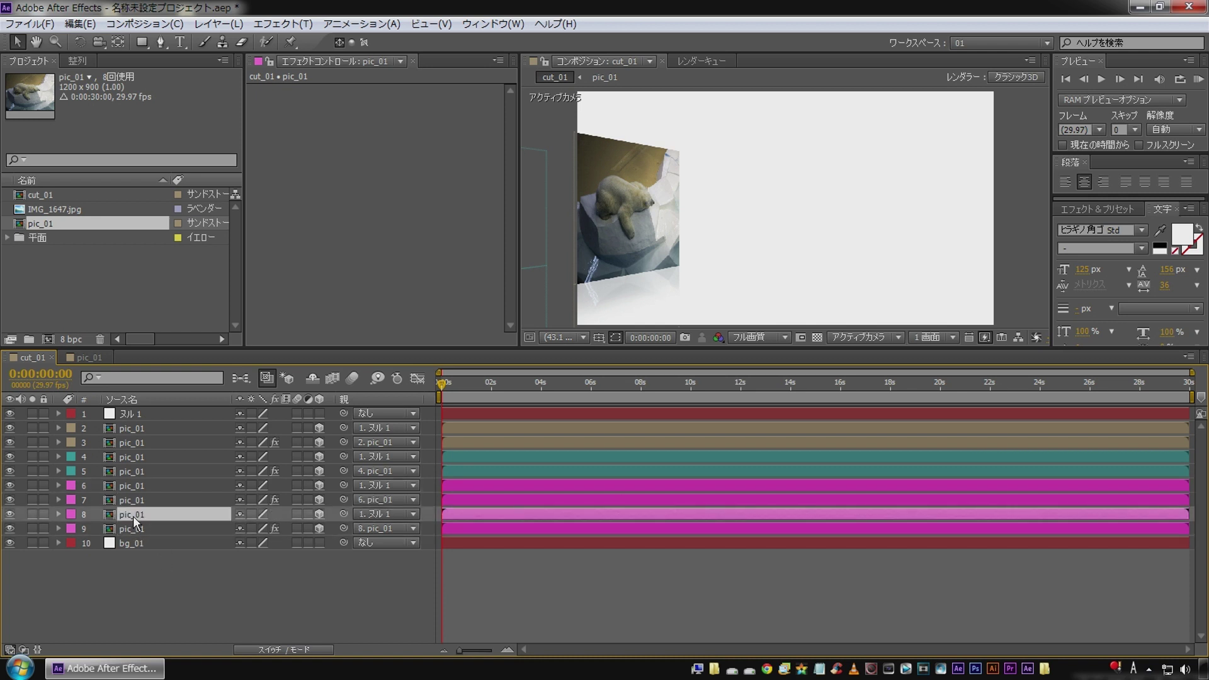
Set the copied pink picture's parent to None (なし) at 3 seconds, and parent it to ヌル 1 again at 3 seconds 20 frames
key("u")
left_click(31, 528)
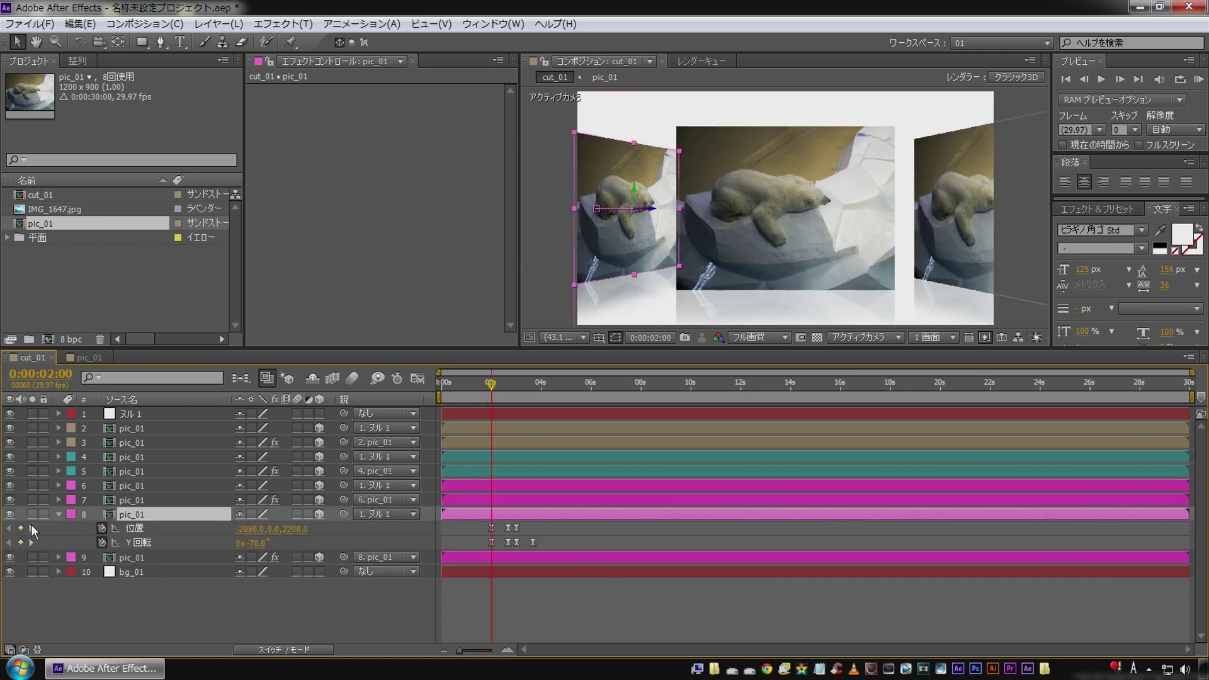
left_click(31, 528)
left_click(31, 528)
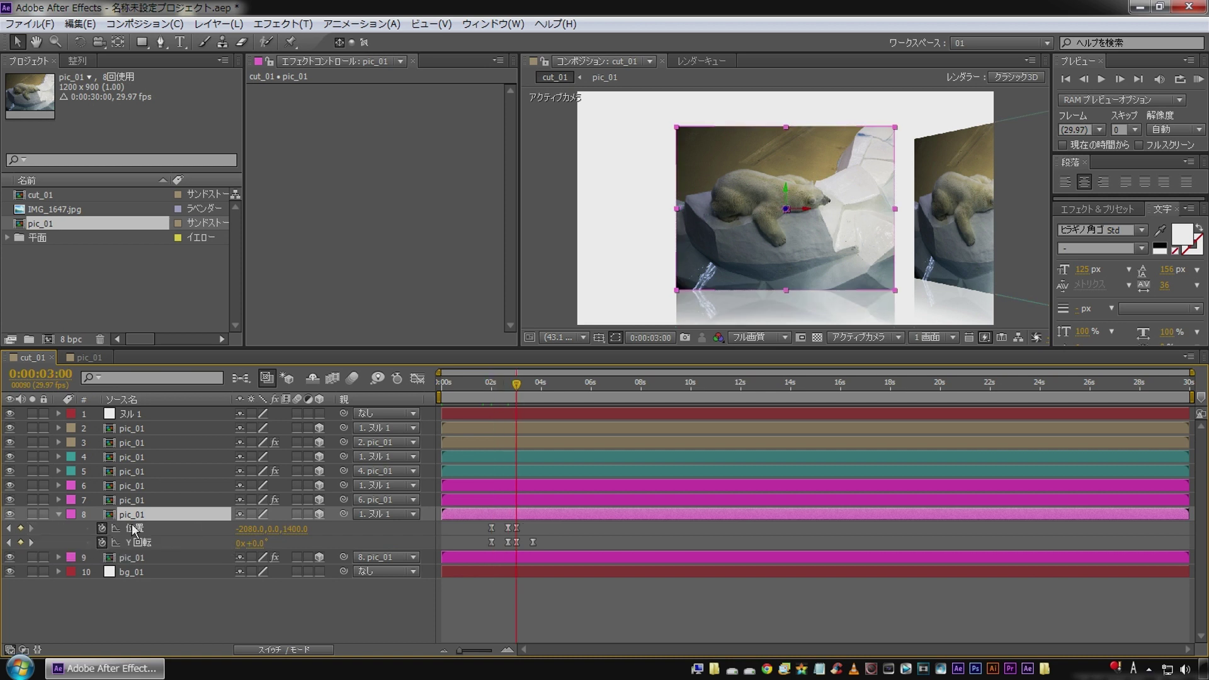
left_click(380, 514)
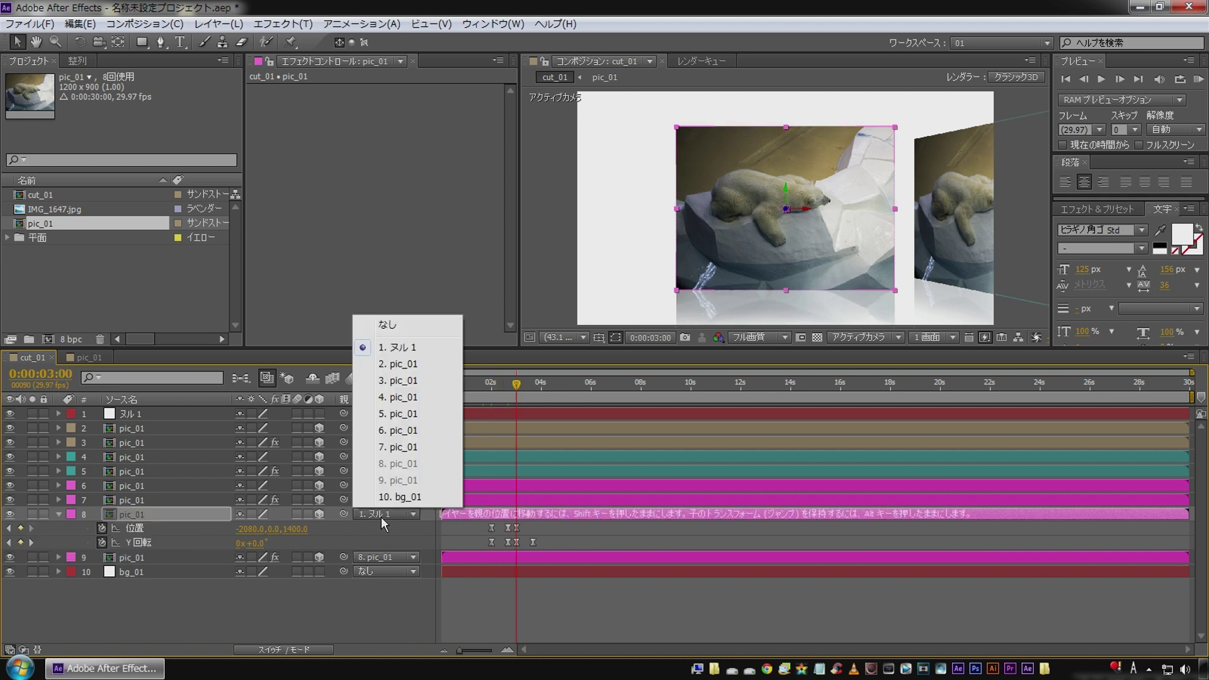
left_click(402, 326)
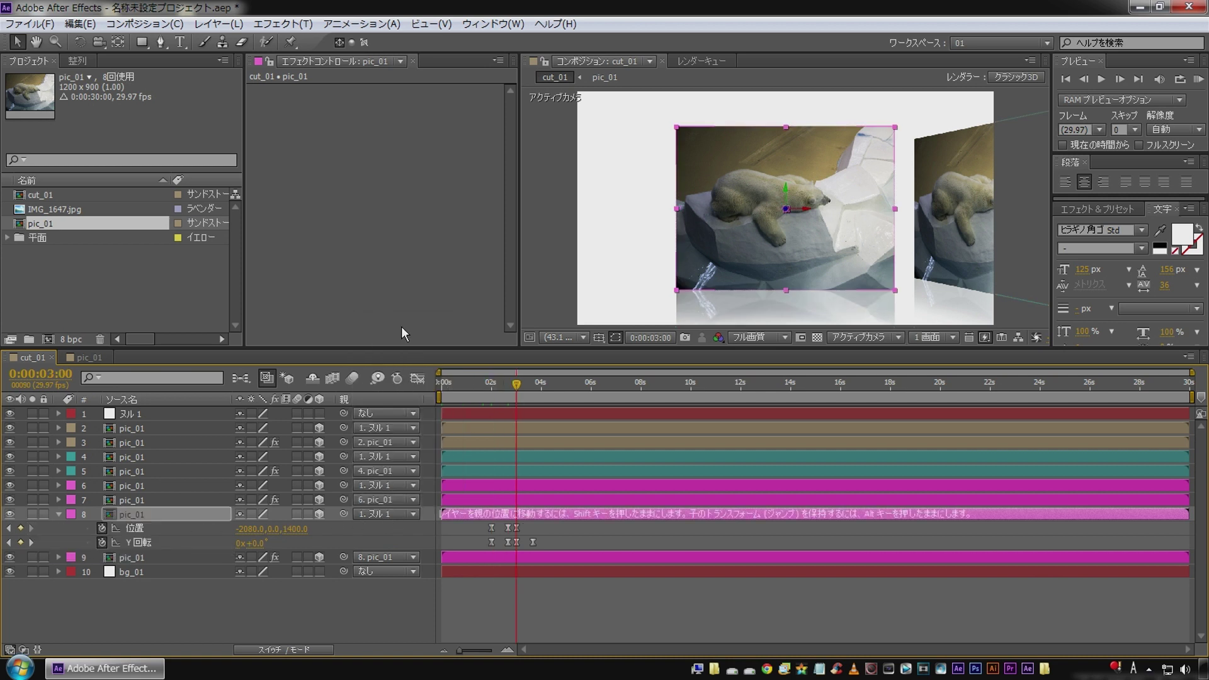
left_click(33, 539)
left_click_drag(344, 514, 155, 416)
Display the upper pink picture's keyframes and move the copied picture's position and Y rotation keyframes to begin at 3 seconds
left_click(129, 486)
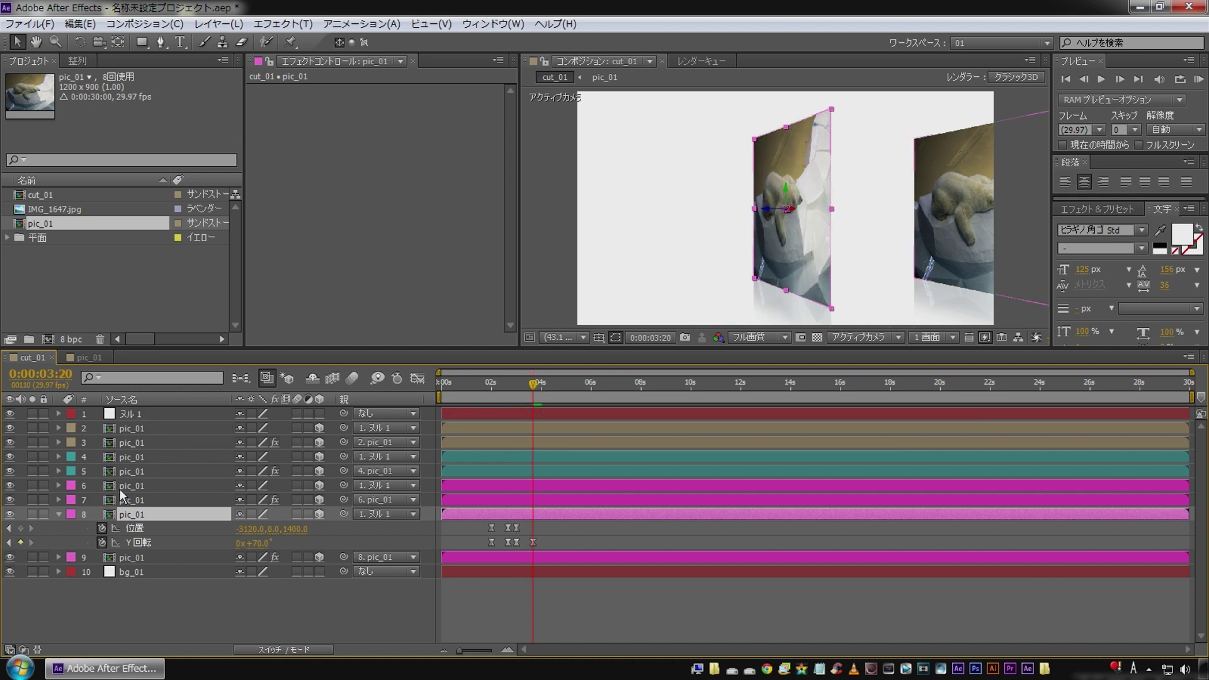
key("u")
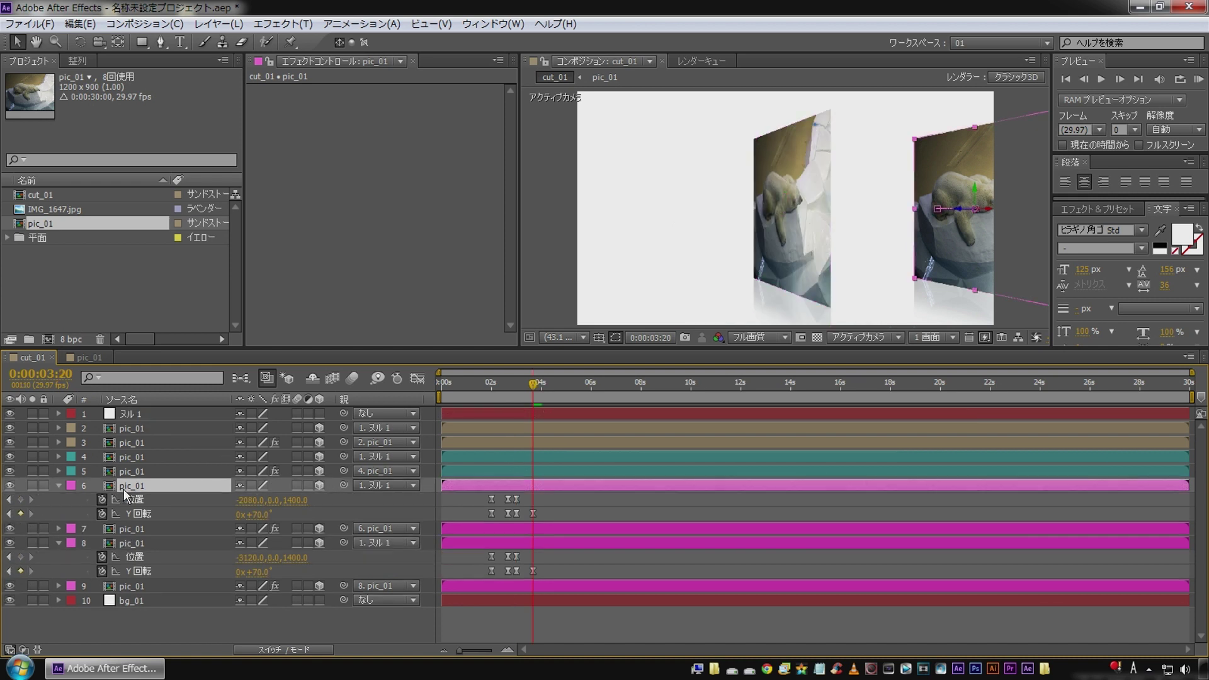
left_click(9, 500)
left_click_drag(468, 553, 577, 580)
key("shift+alt+Right")
key("shift+alt+Right")
key("shift+alt+Right")
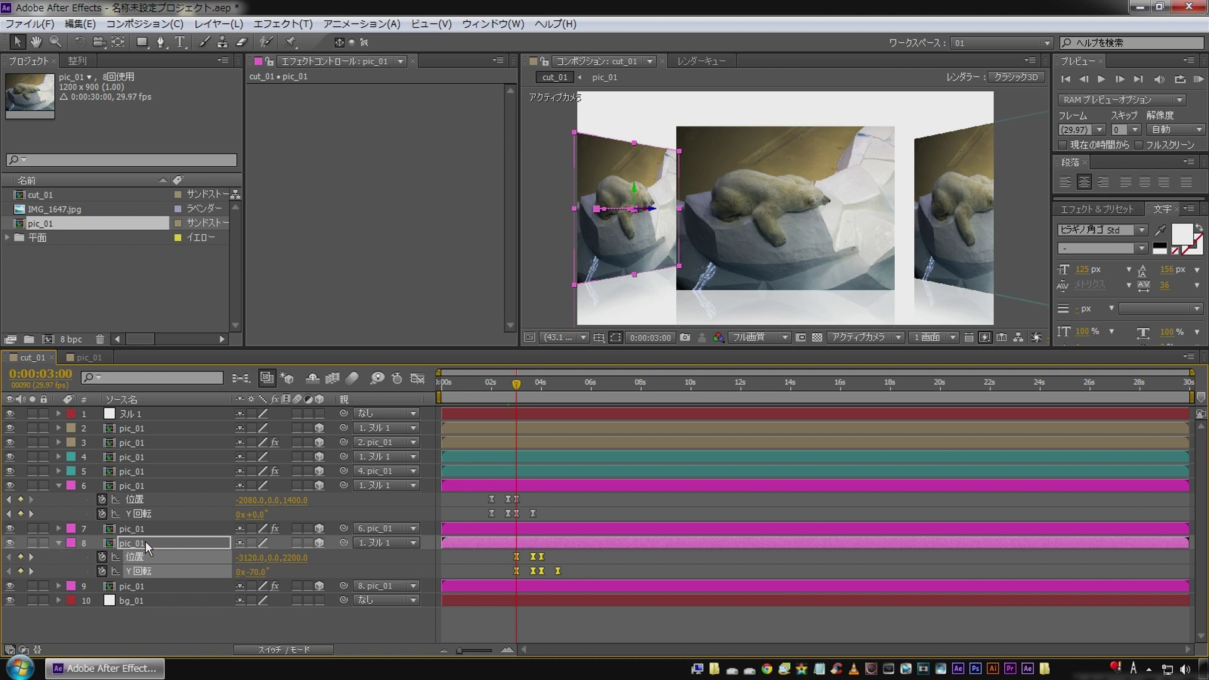
Label the fourth picture-and-reflection pair Purple (パープル) and collapse the pink picture's keyframes
left_click(132, 586, "ctrl")
left_click(71, 586)
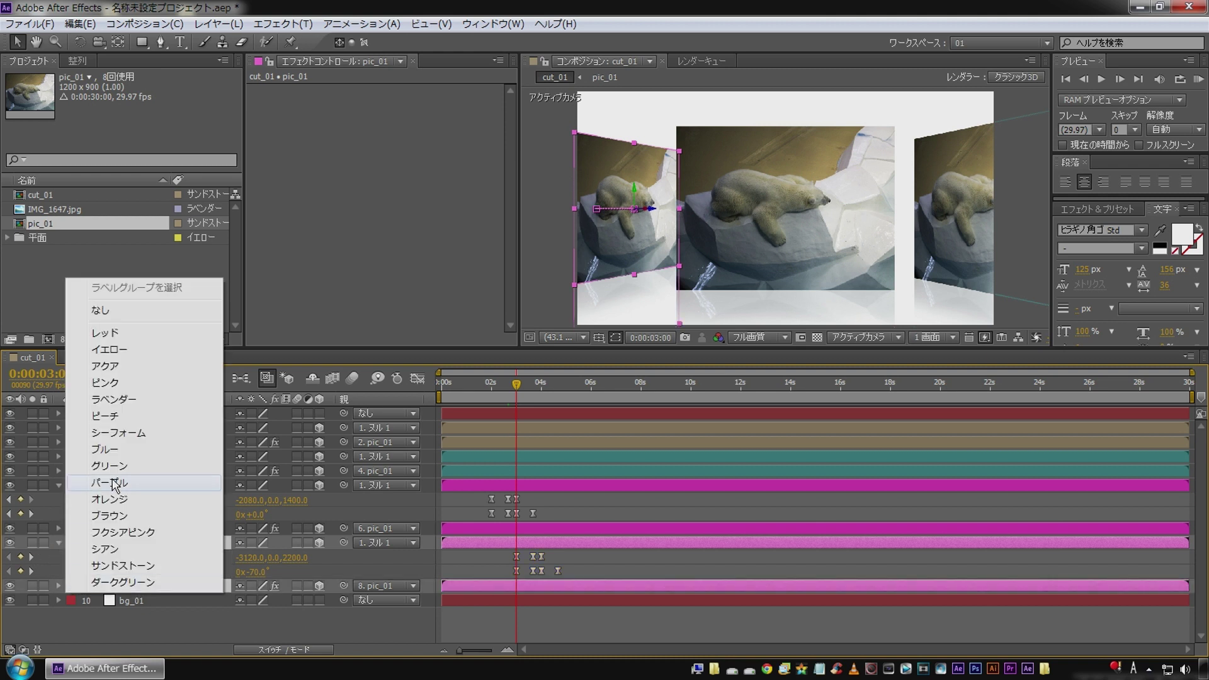
left_click(113, 481)
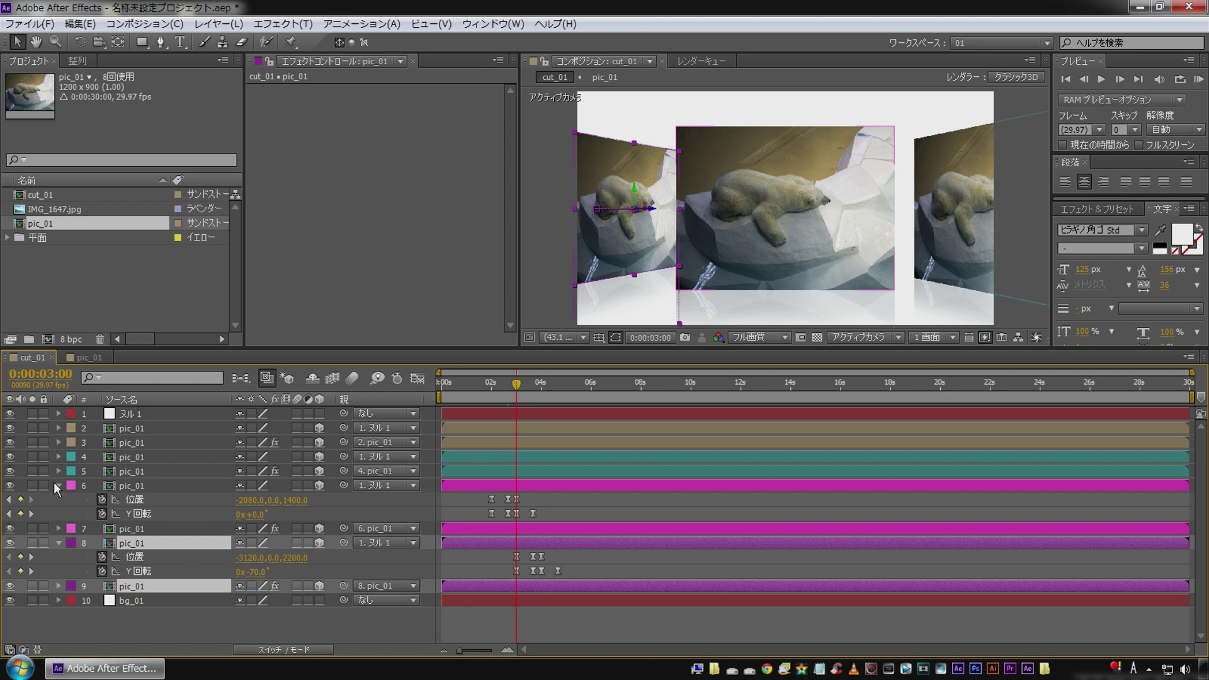
left_click(58, 485)
left_click(99, 582)
Duplicate the purple picture-and-reflection pair and place the copied pair directly below the original, above bg_01
left_click(121, 512)
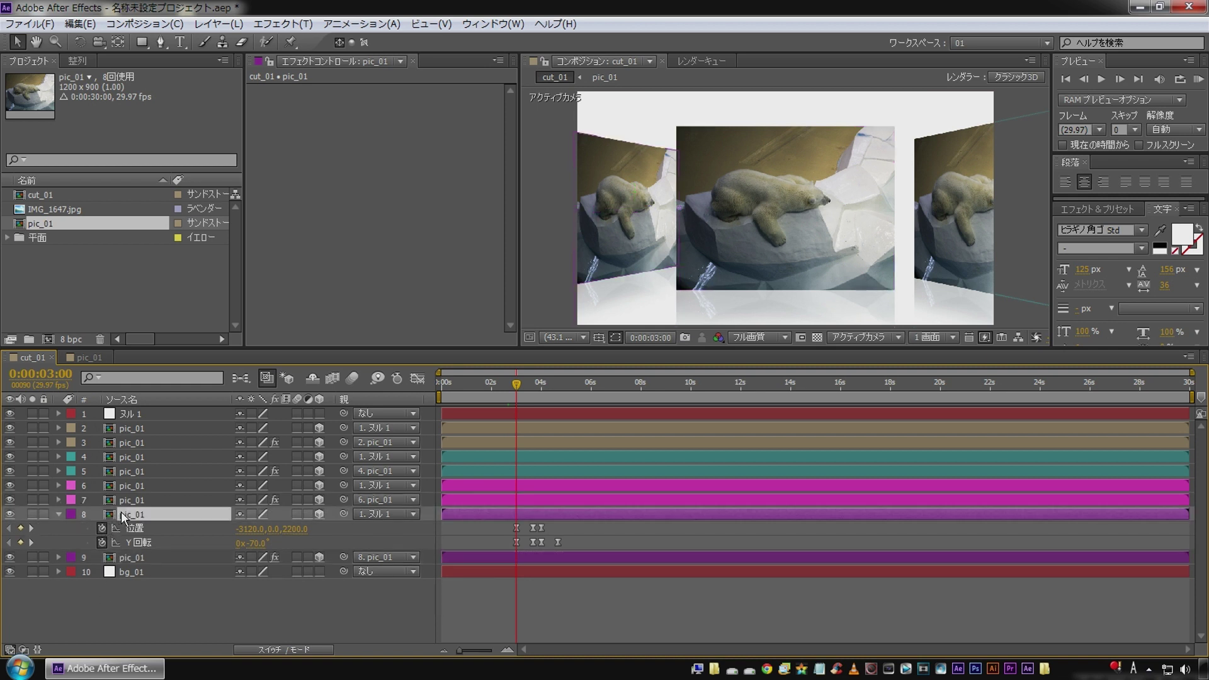
left_click(134, 557, "shift")
key("ctrl+d")
left_click_drag(137, 574, 140, 597)
Set the fifth picture's parent to None (なし) at 3 seconds 20 frames, and parent it to ヌル 1 again at 4 seconds 20 frames
key("u")
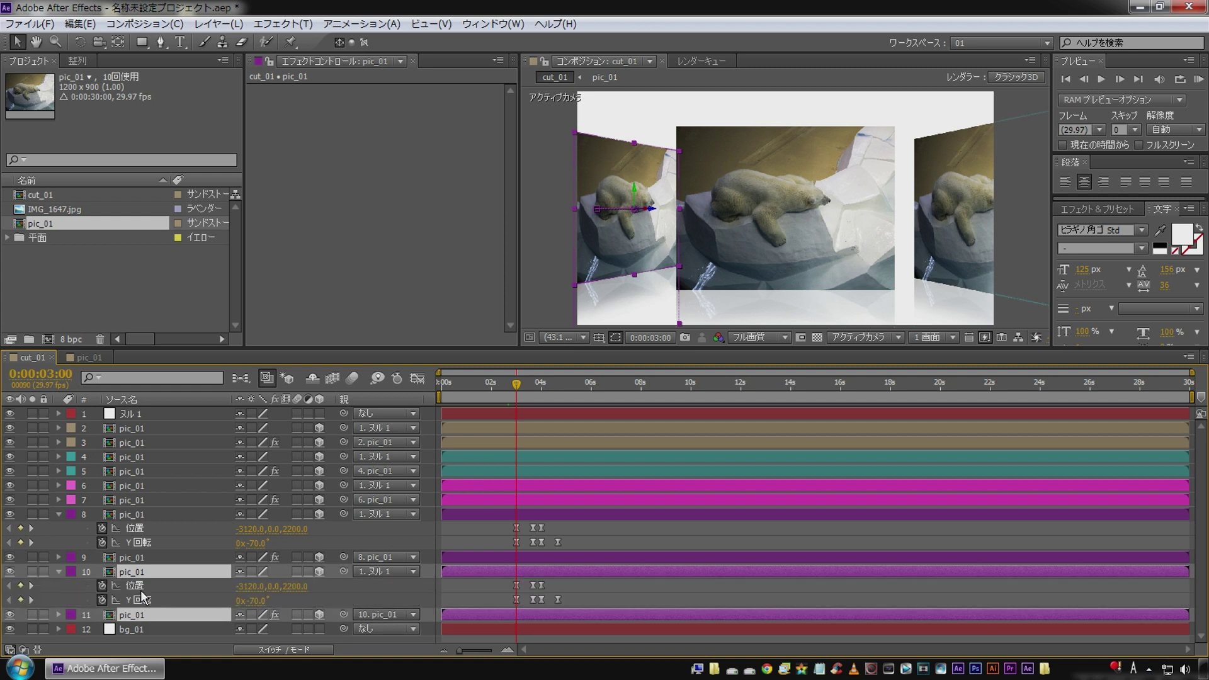
left_click(31, 586)
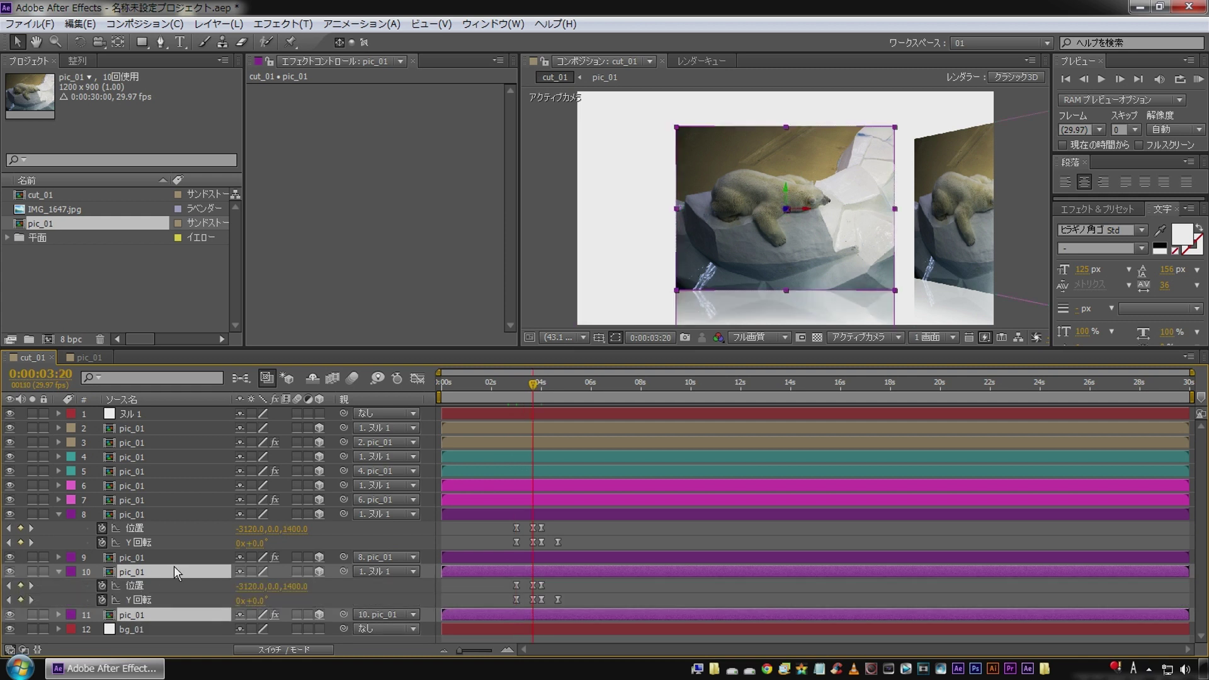
left_click(368, 570)
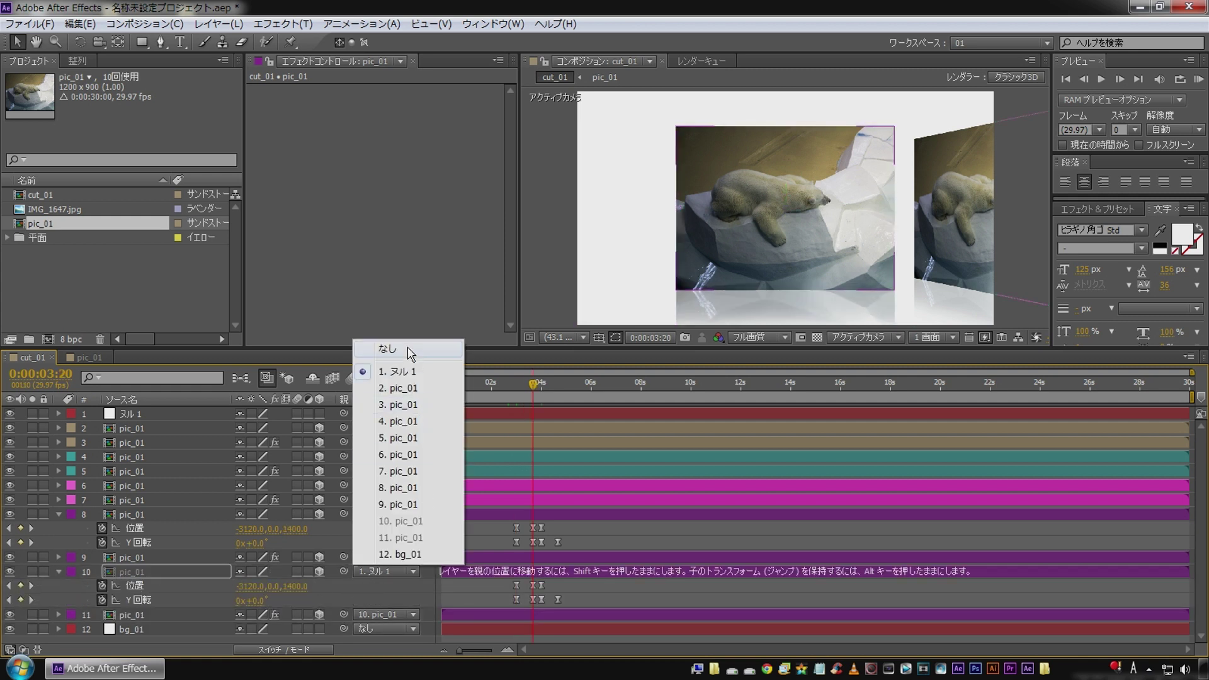
left_click(410, 353)
left_click(31, 600)
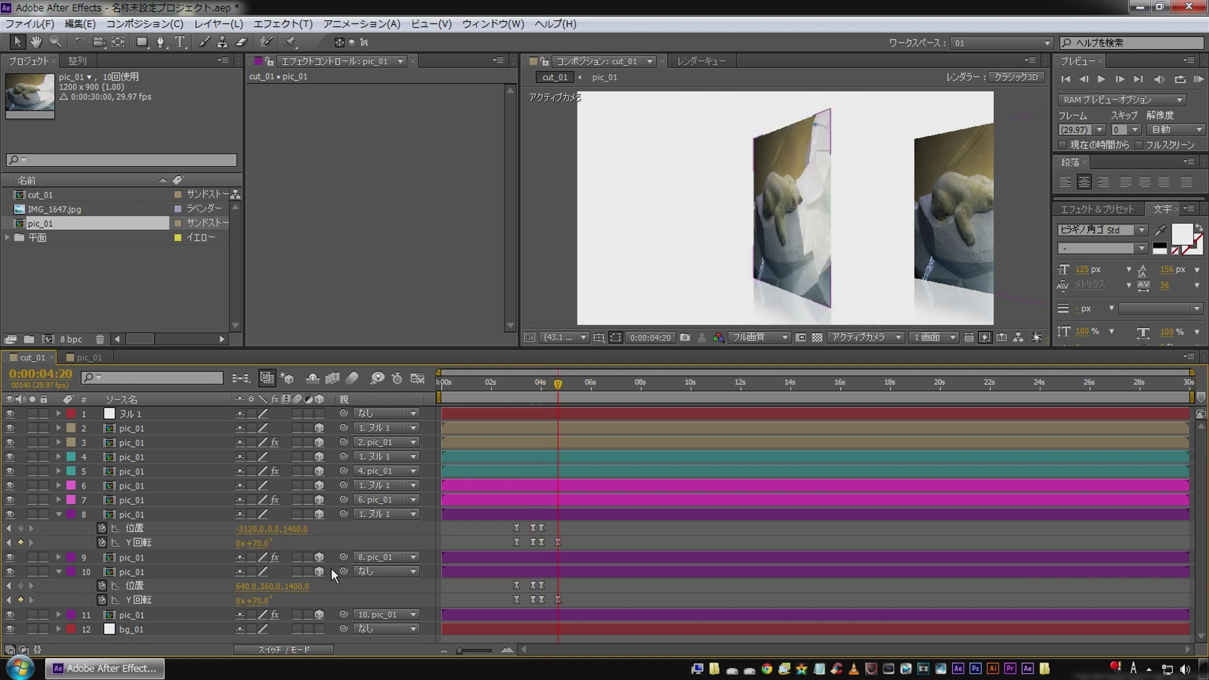
left_click_drag(343, 571, 129, 414)
Move the fifth picture's position and Y rotation keyframes to begin at 4 seconds
left_click(8, 543)
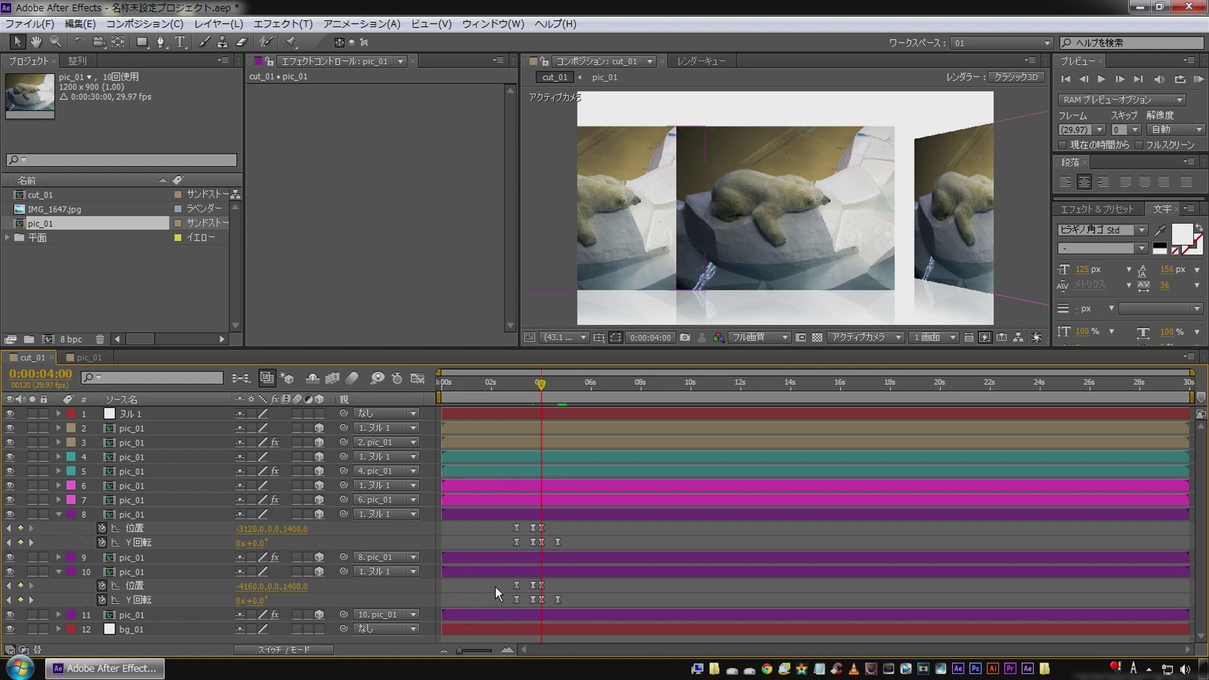
left_click_drag(495, 587, 610, 600)
key("ctrl+x")
key("ctrl+v")
Label the fifth picture-and-reflection pair Orange (オレンジ) and collapse the purple and orange pictures' keyframes
left_click(111, 620)
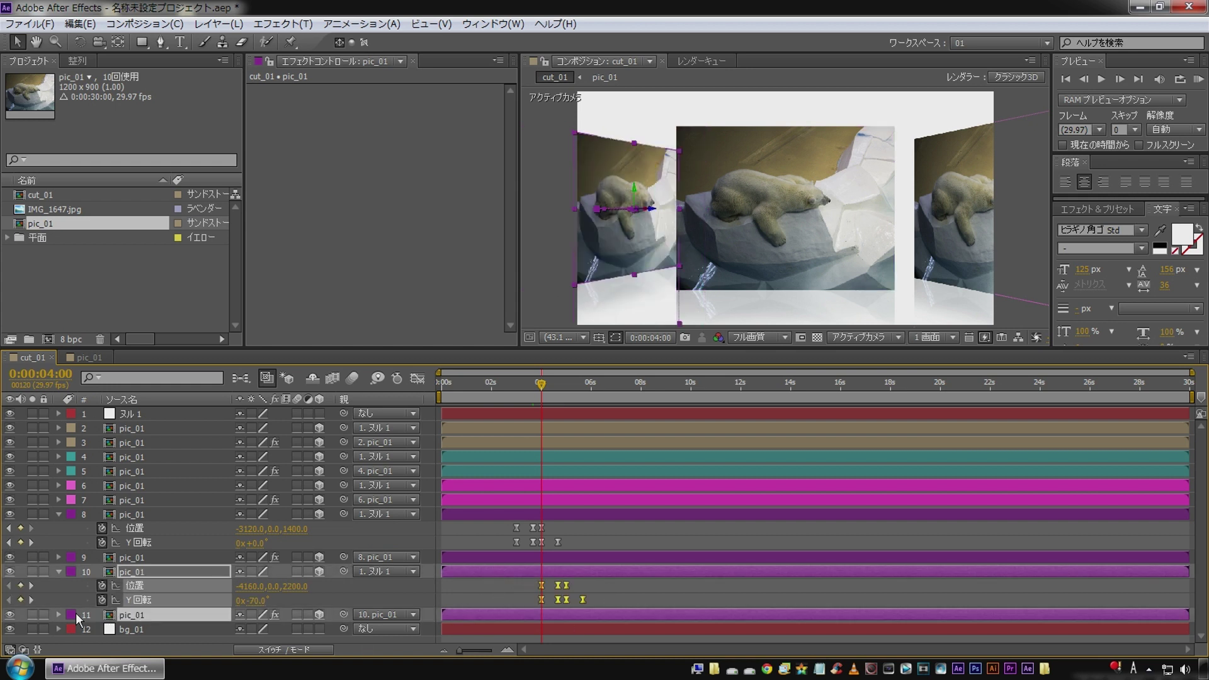
left_click(72, 614)
left_click(131, 533)
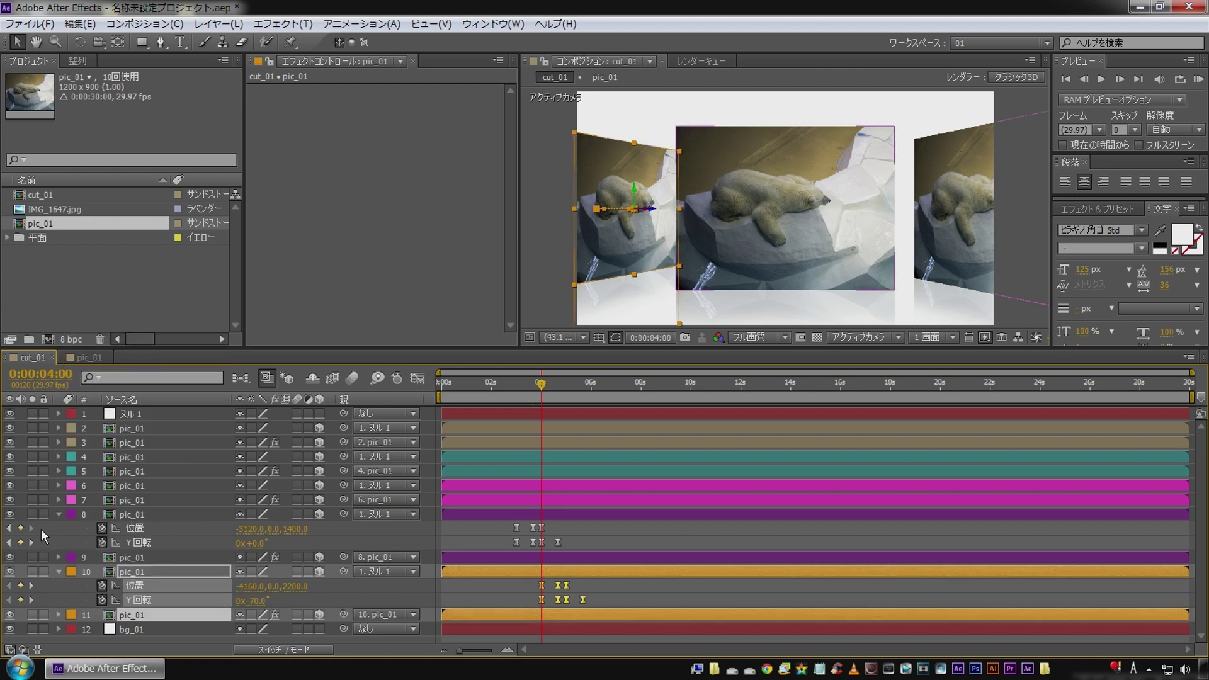
left_click(58, 513)
left_click(59, 543)
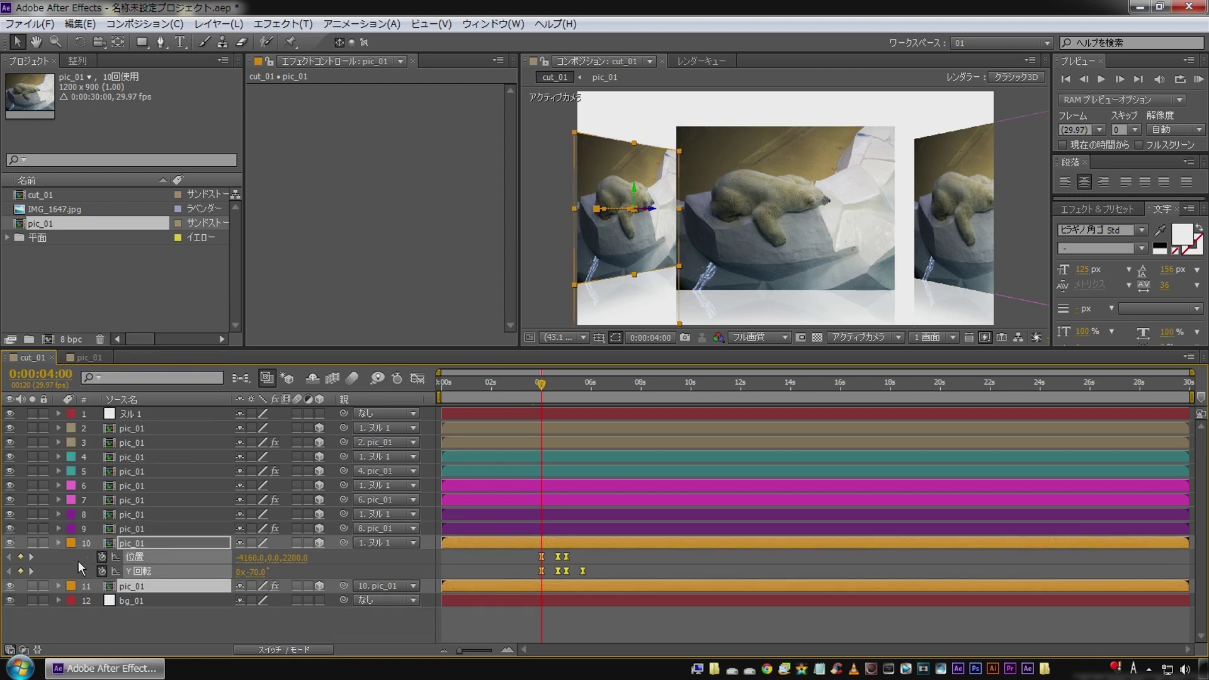
left_click(95, 607)
Preview the five-picture sequence from the start of the cut
key("Home")
key("space")
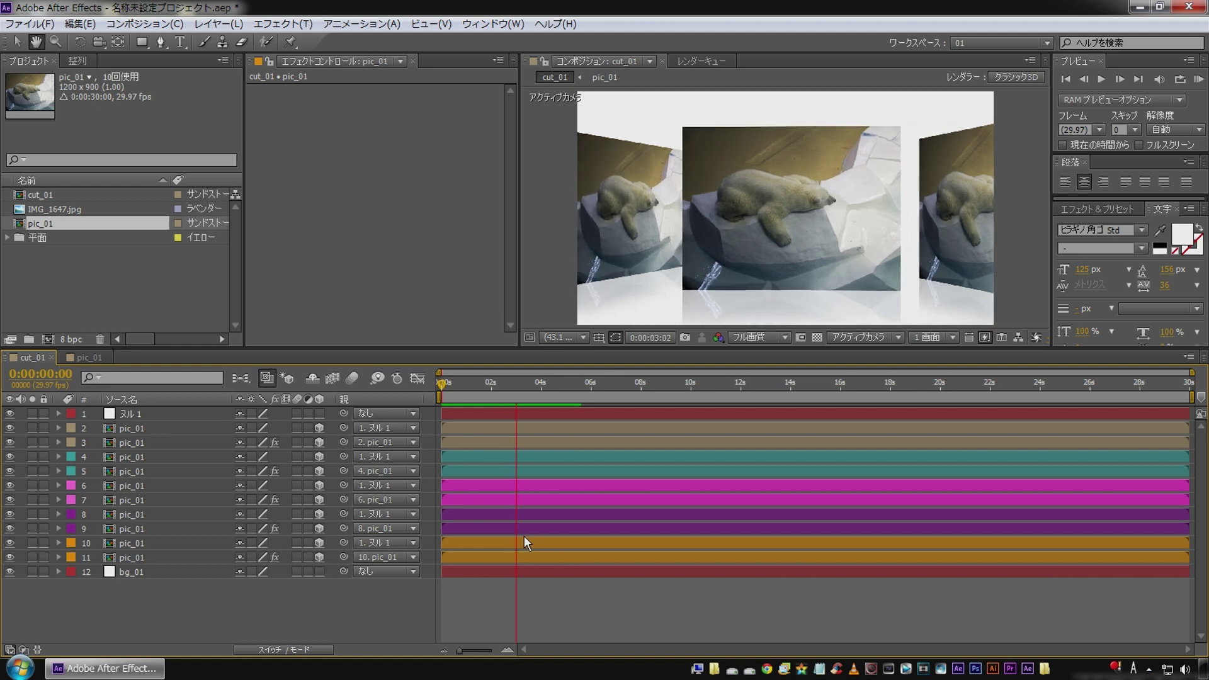
key("space")
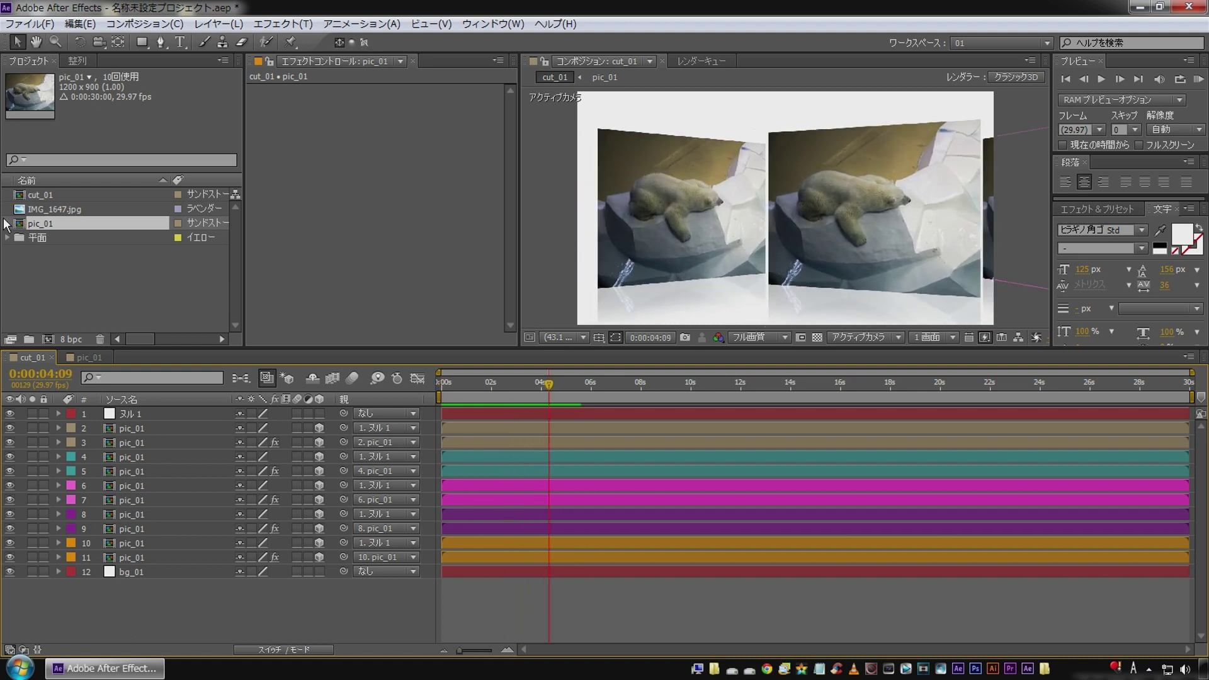
Duplicate the pic_01 composition four times in the project
left_click(41, 248)
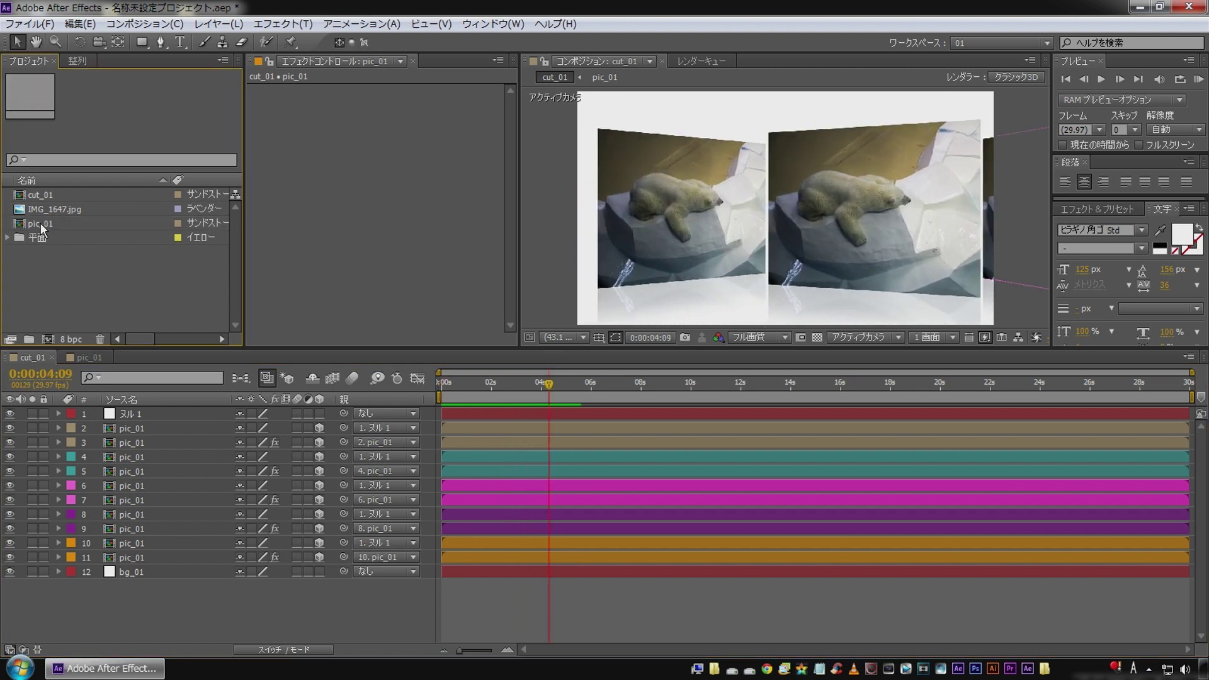
left_click(42, 225)
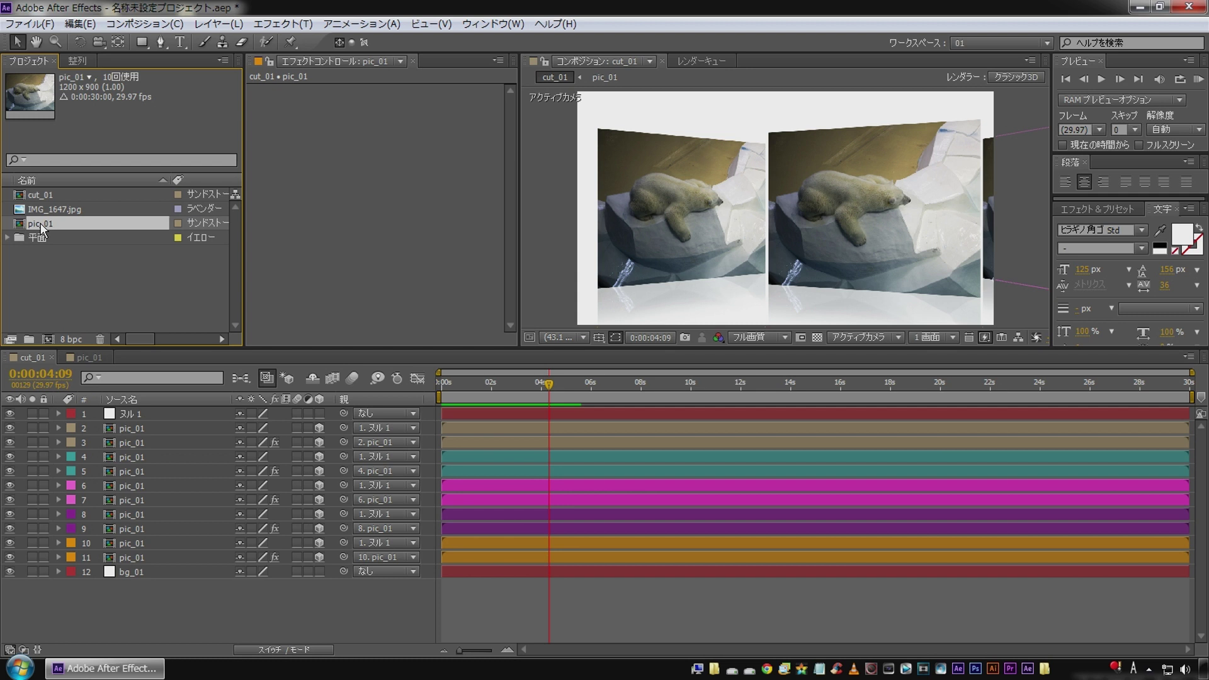
key("ctrl+d")
key("ctrl+d")
key("ctrl+d")
key("ctrl+d")
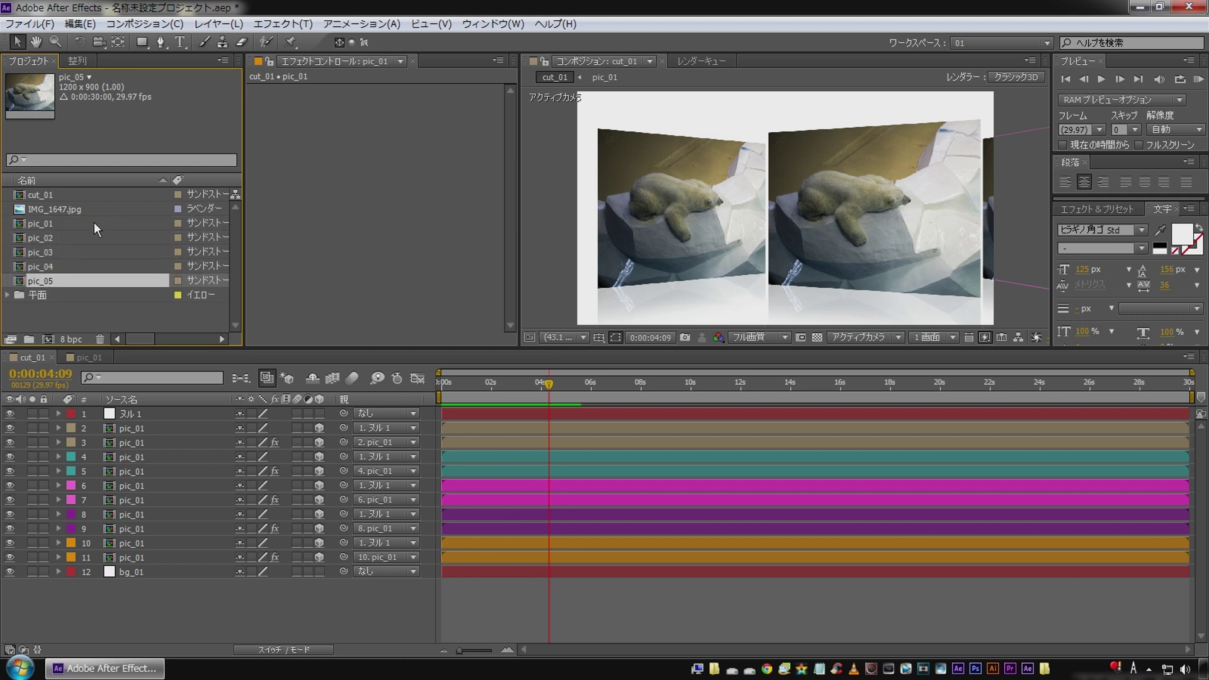
Open the pic_02 composition and import the IMG_1648 photo
double_click(25, 238)
double_click(78, 317)
double_click(653, 273)
Replace the IMG_1647.jpg layer in pic_02 with IMG_1648.jpg, and move both image files into the 平面 folder
left_click_drag(80, 232, 121, 405)
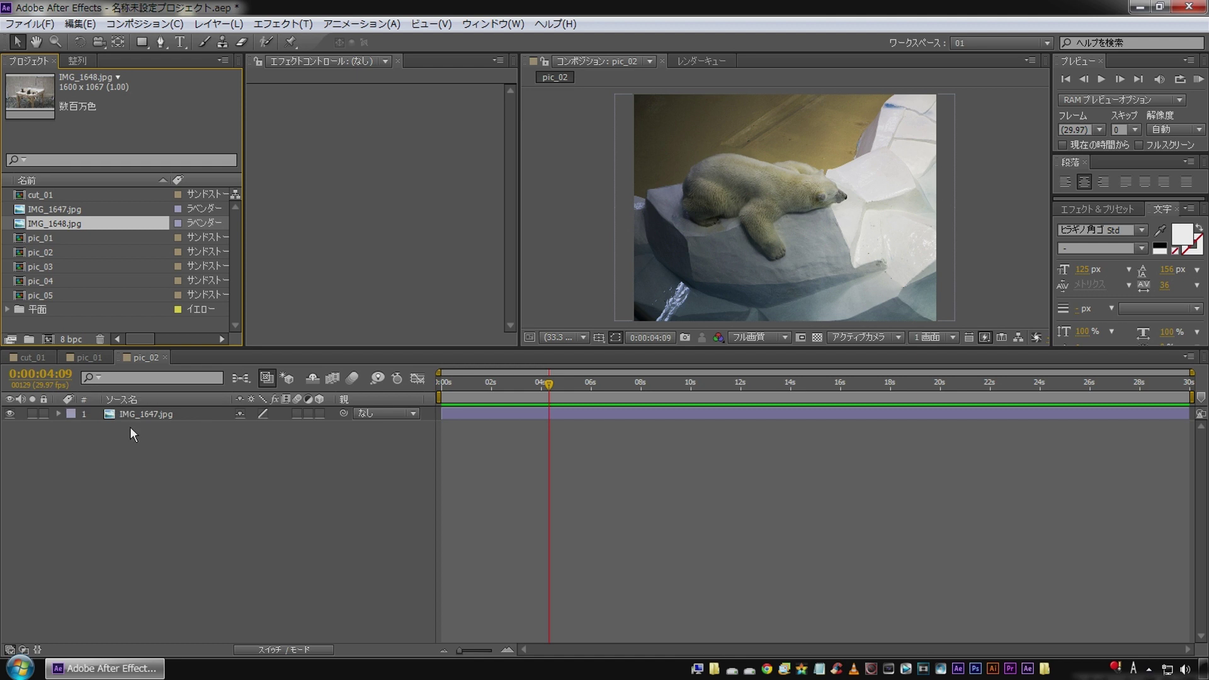
key("Delete")
left_click_drag(58, 220, 121, 478)
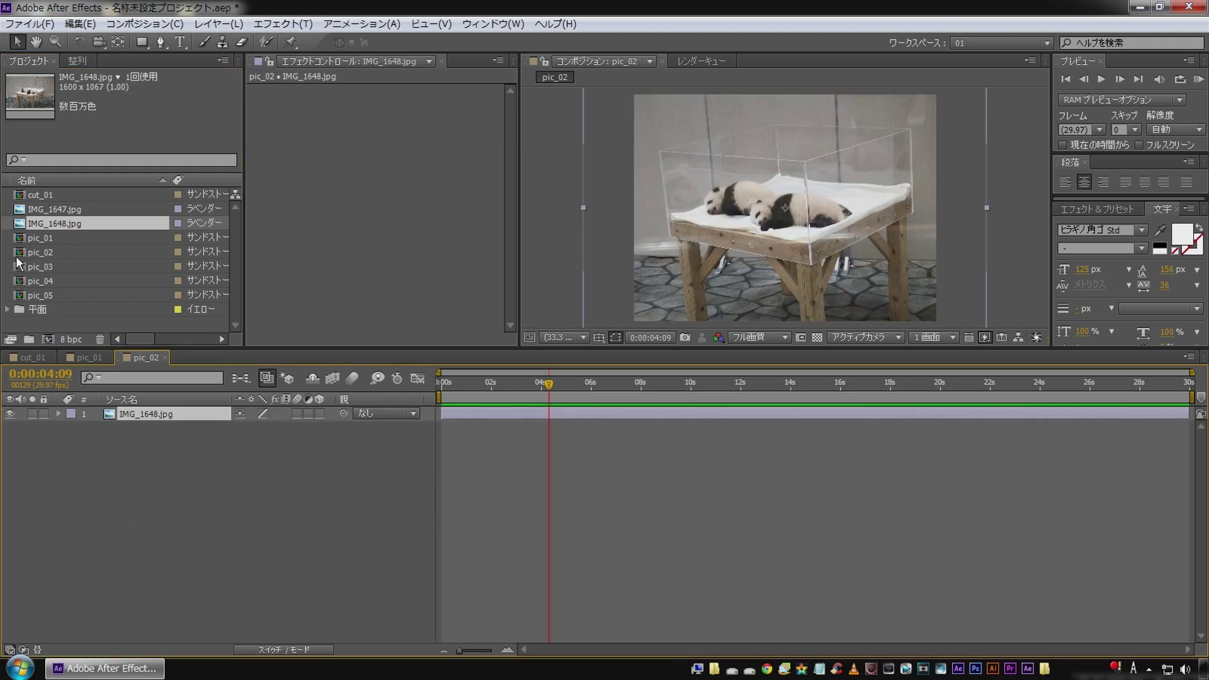
left_click(53, 209, "ctrl")
left_click_drag(46, 220, 46, 312)
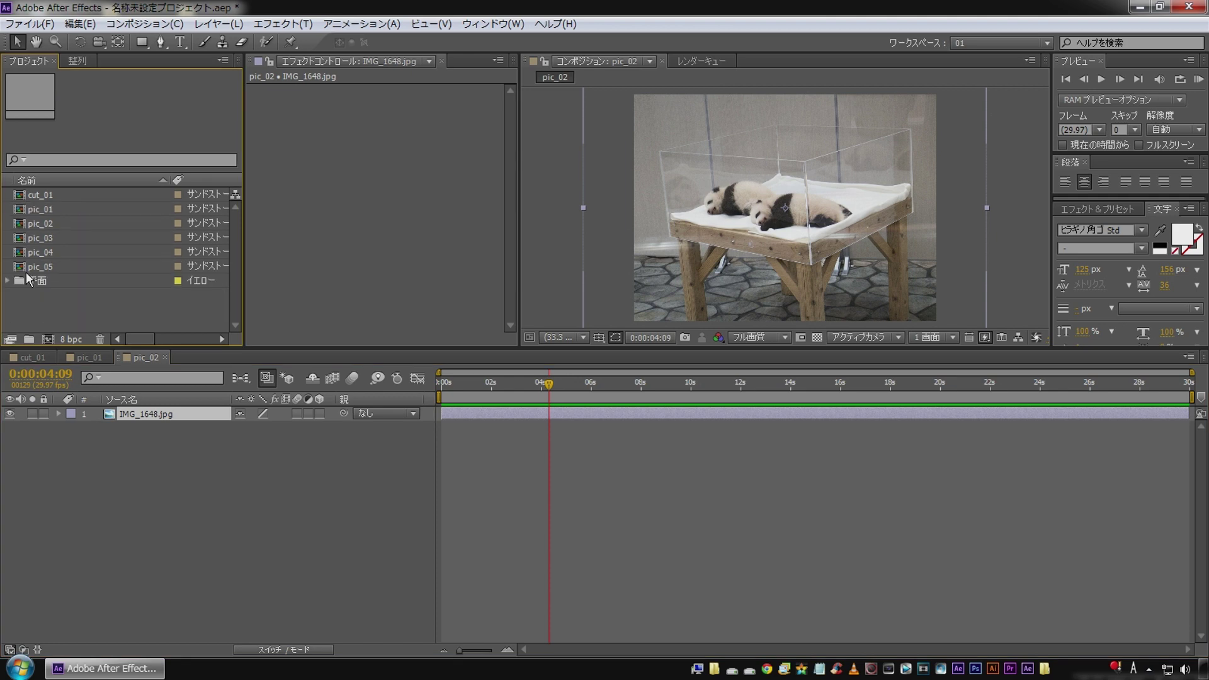
Open the pic_03 composition and import the IMG_1657 photo
double_click(17, 239)
double_click(63, 320)
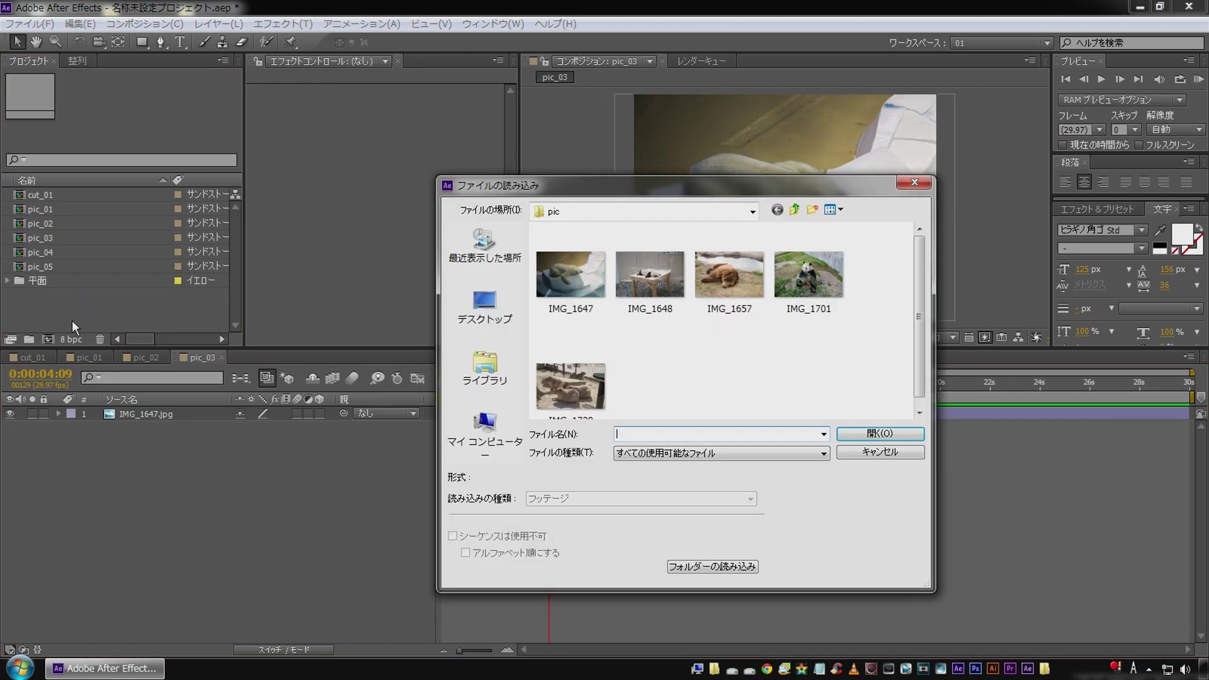
double_click(731, 277)
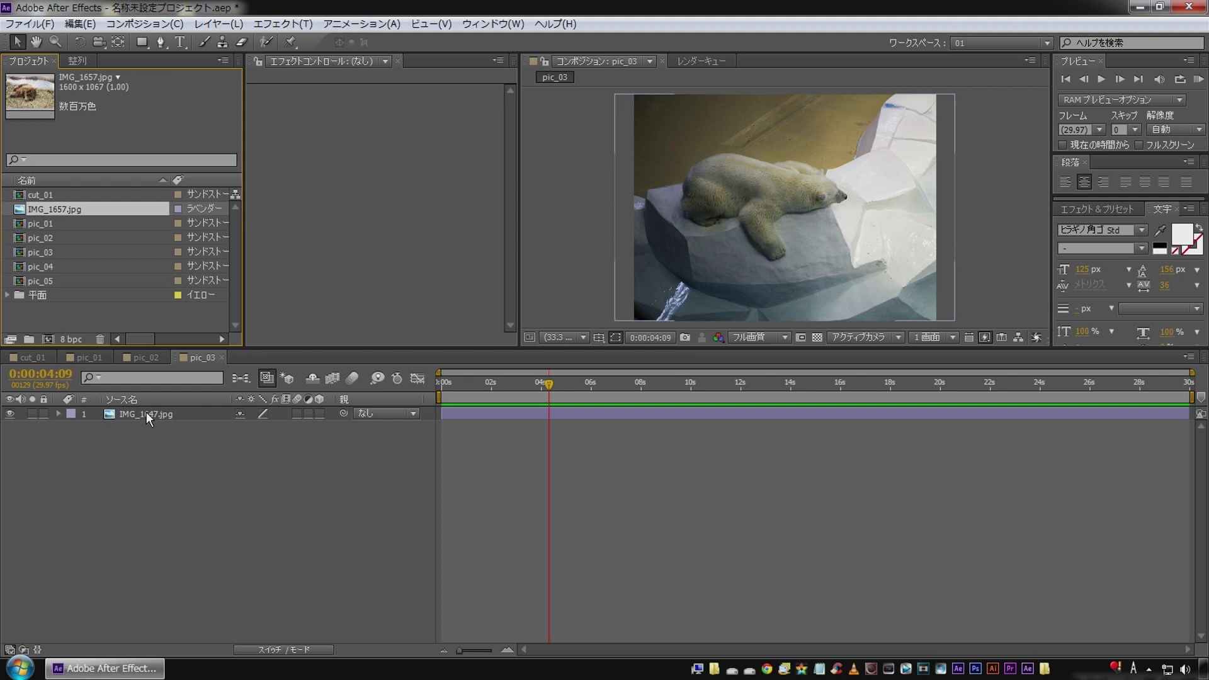
Replace the IMG_1647.jpg layer in pic_03 with IMG_1657.jpg and shift the bear photo slightly to the right within the frame
left_click(208, 413)
key("Delete")
left_click_drag(58, 205, 101, 471)
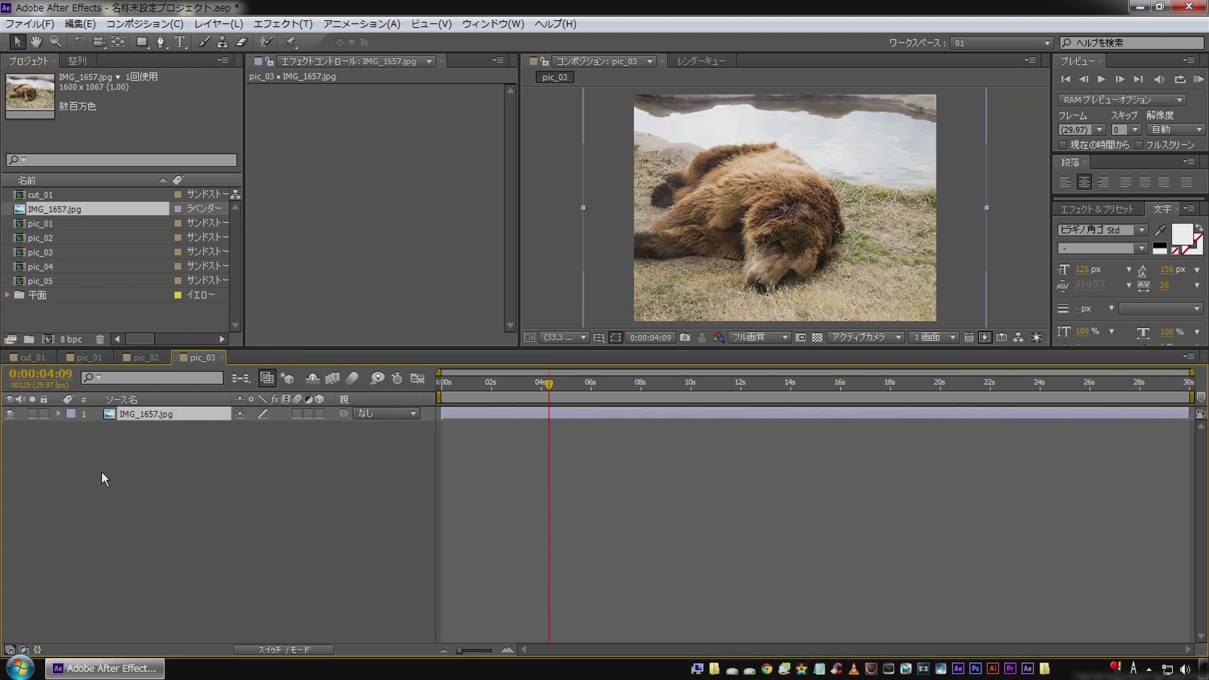
left_click_drag(609, 236, 608, 241)
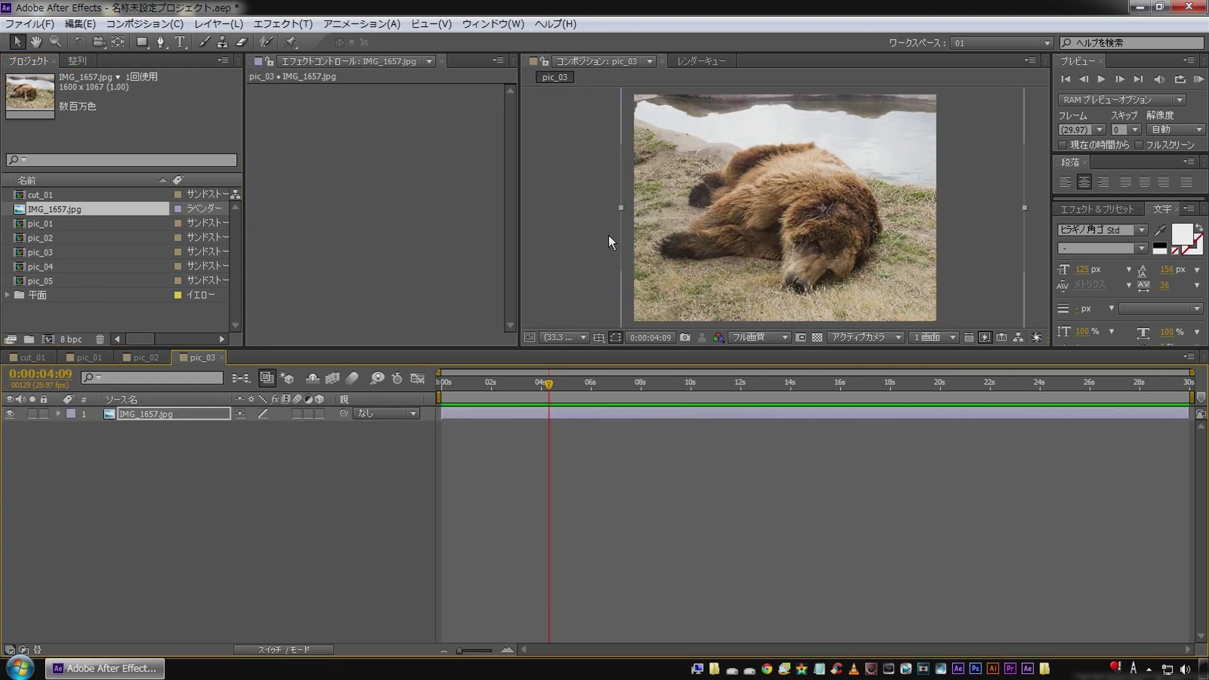
Move IMG_1657.jpg into the 平面 folder and delete the existing photo layer from the pic_04 composition
left_click_drag(68, 210, 36, 298)
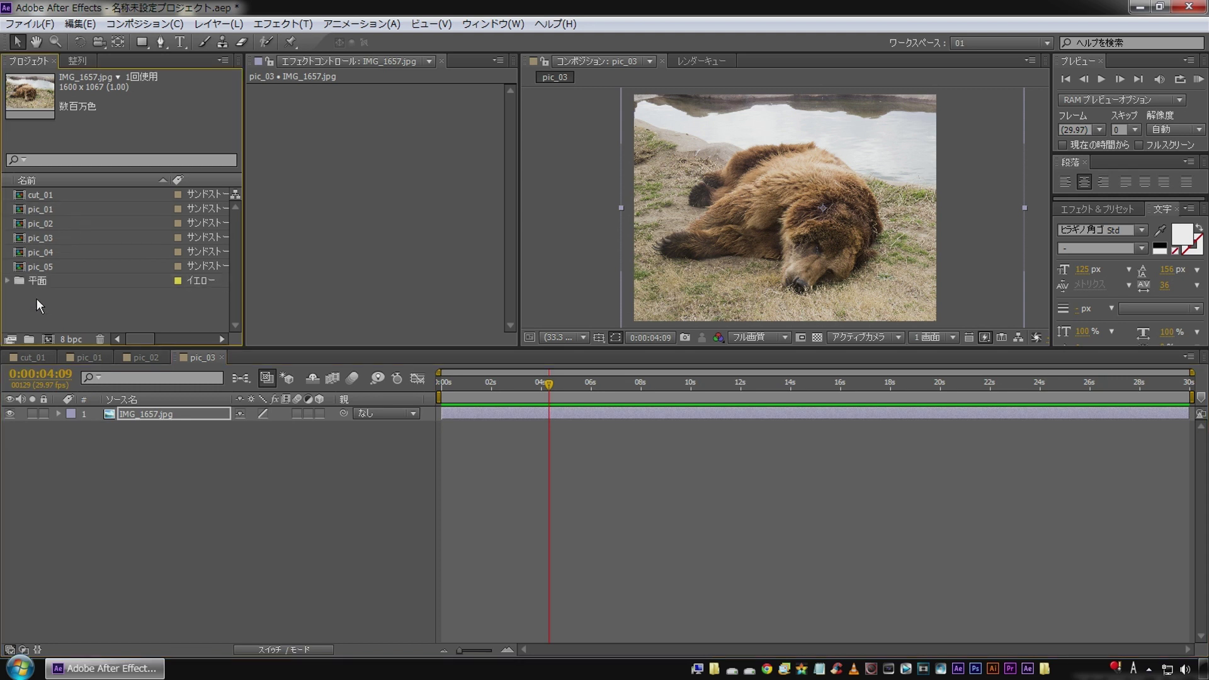
double_click(22, 254)
left_click(116, 417)
key("Delete")
Import the IMG_1701 photo, add it to pic_04 as a layer, and store the image file in the 平面 folder
double_click(86, 310)
double_click(787, 259)
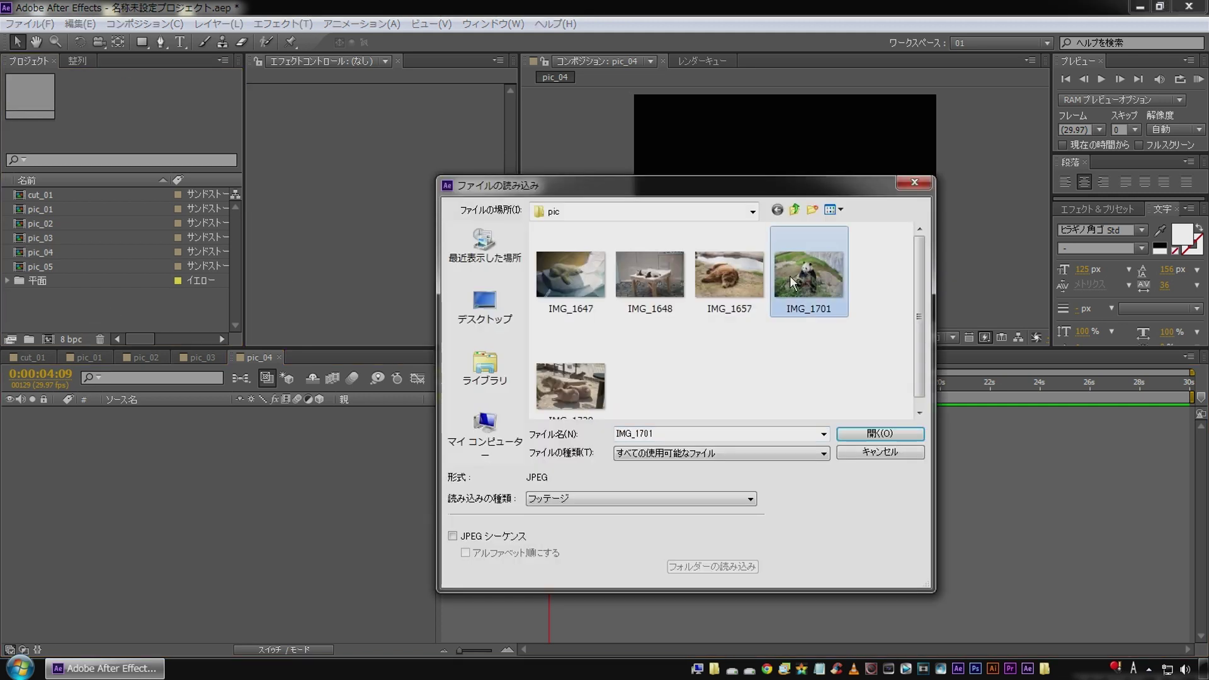
left_click_drag(44, 214, 93, 447)
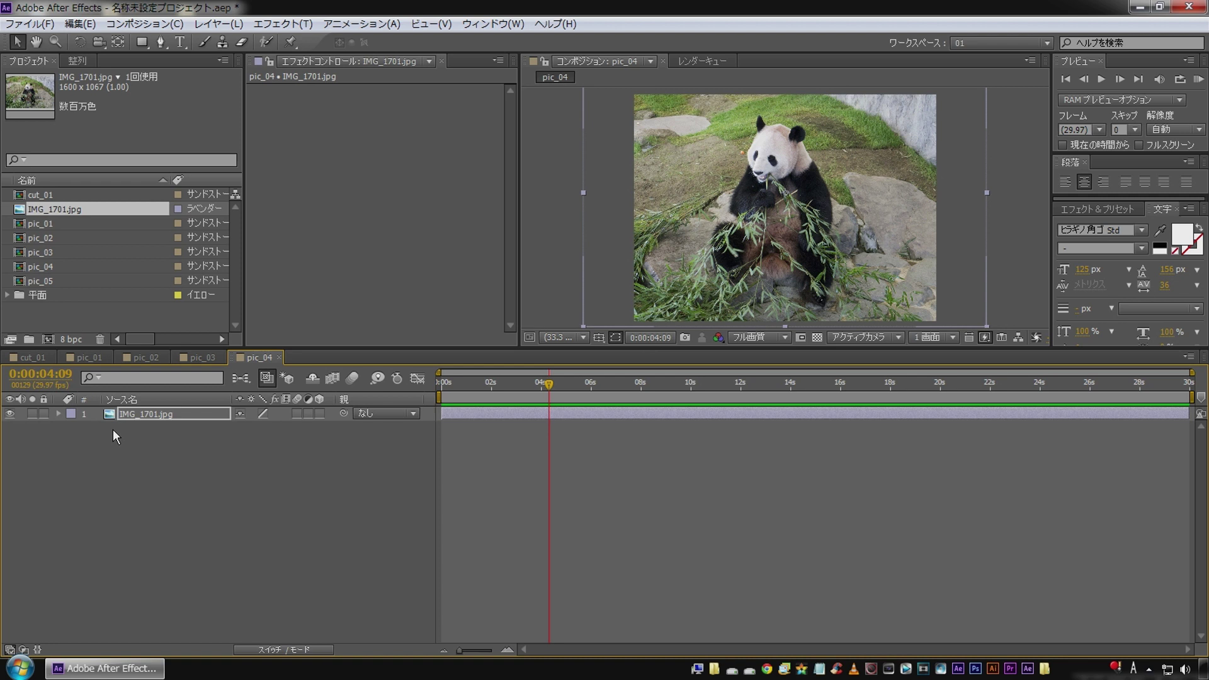
left_click_drag(48, 209, 38, 297)
Open the pic_05 composition and replace its existing photo layer with a newly imported IMG_1728 photo
double_click(24, 266)
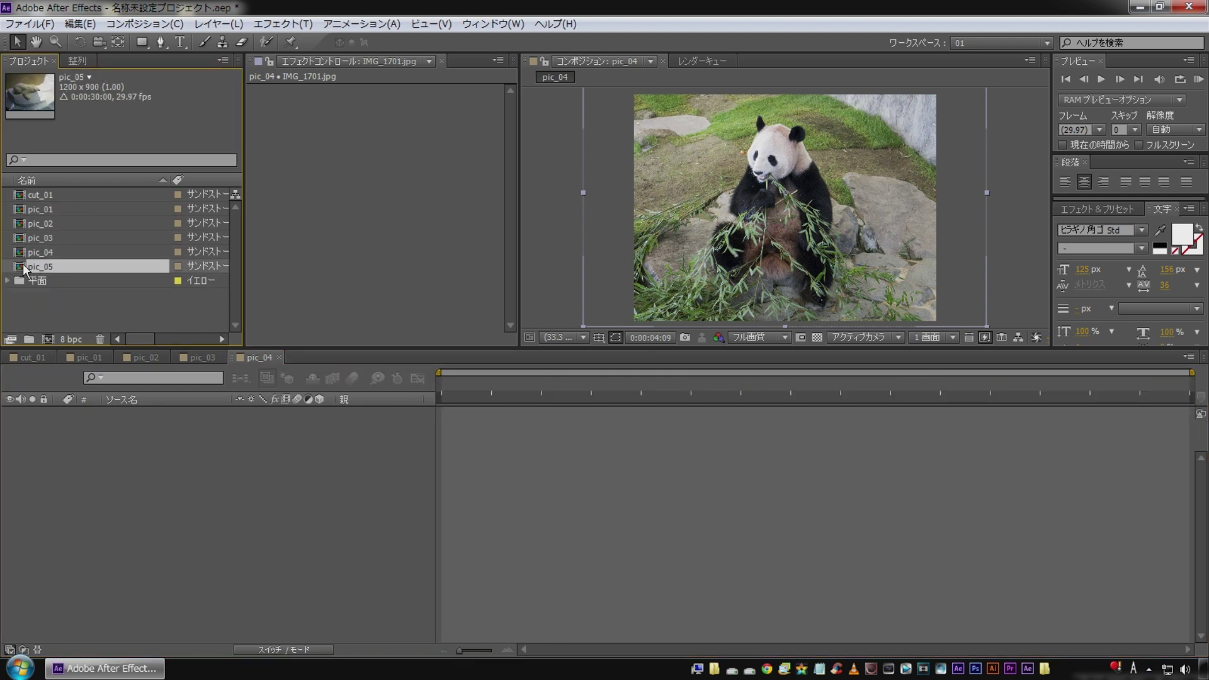
left_click(120, 413)
key("Delete")
double_click(97, 304)
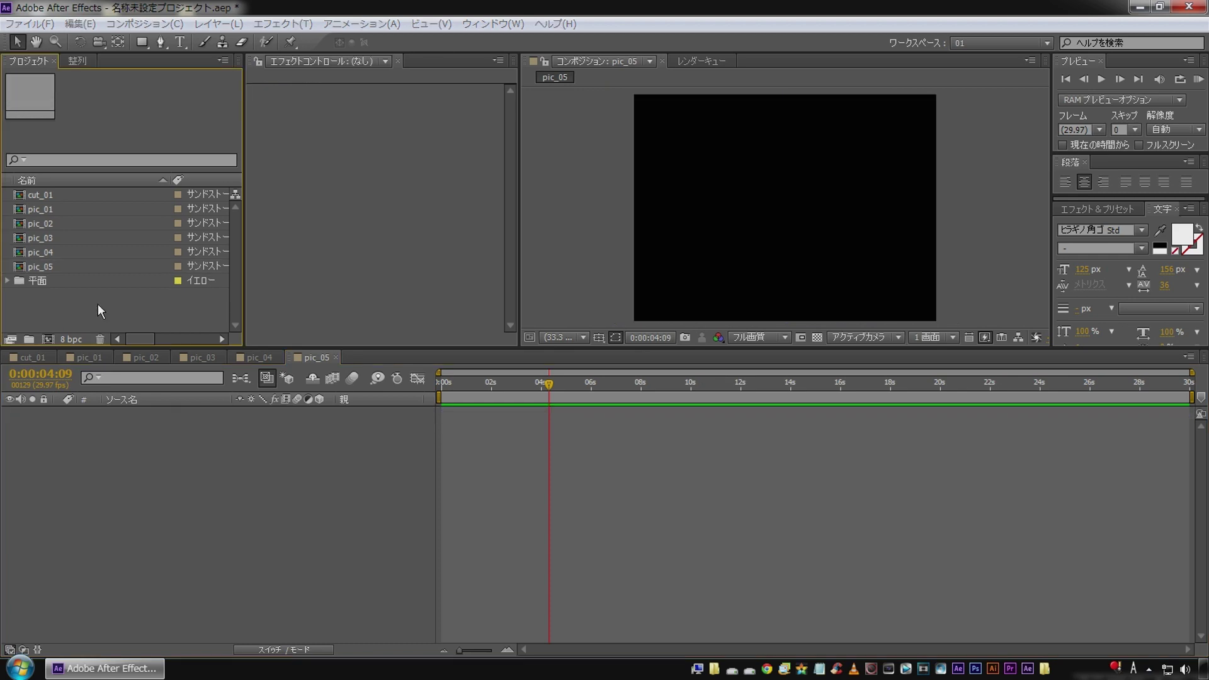
double_click(585, 384)
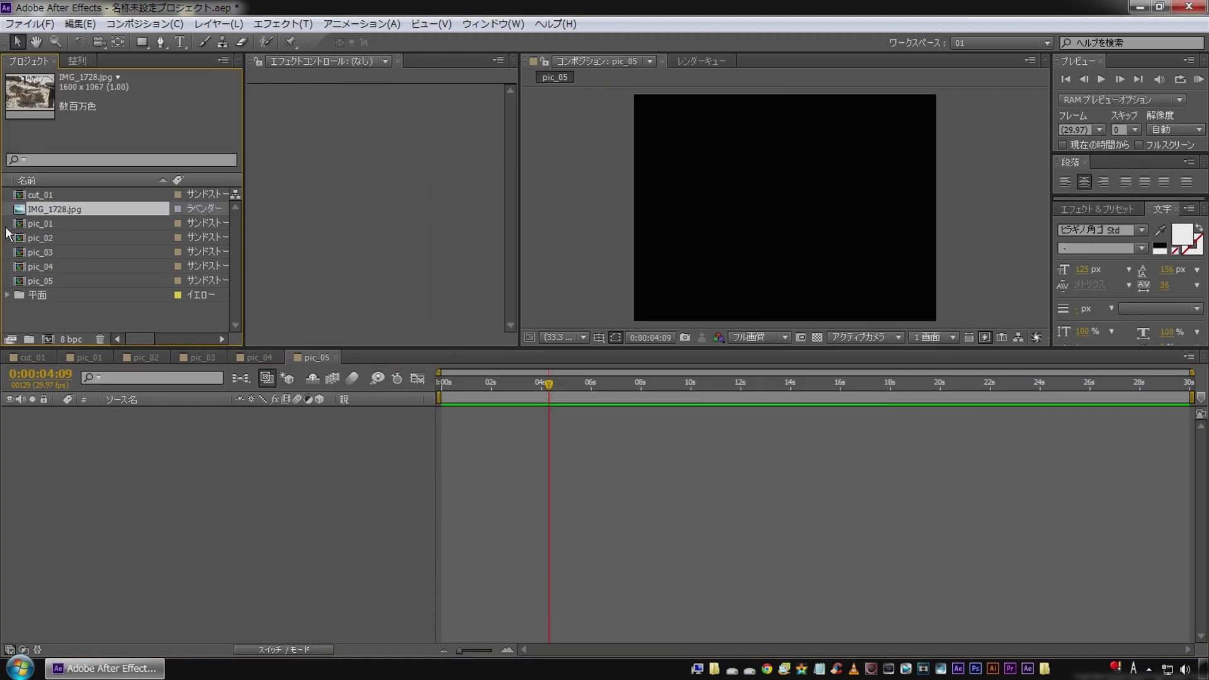
left_click_drag(49, 214, 162, 492)
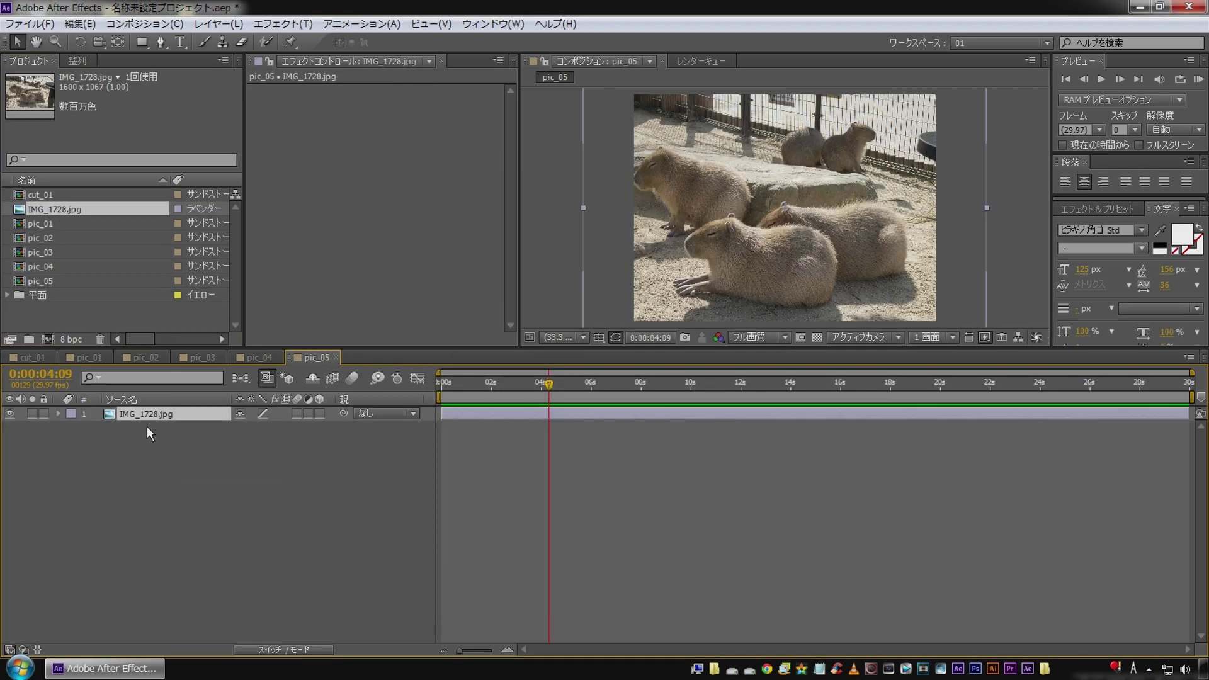
Fit the IMG_1728.jpg layer to the composition height in pic_05 and nudge it slightly to the right
right_click(150, 414)
mouse_move(288, 167)
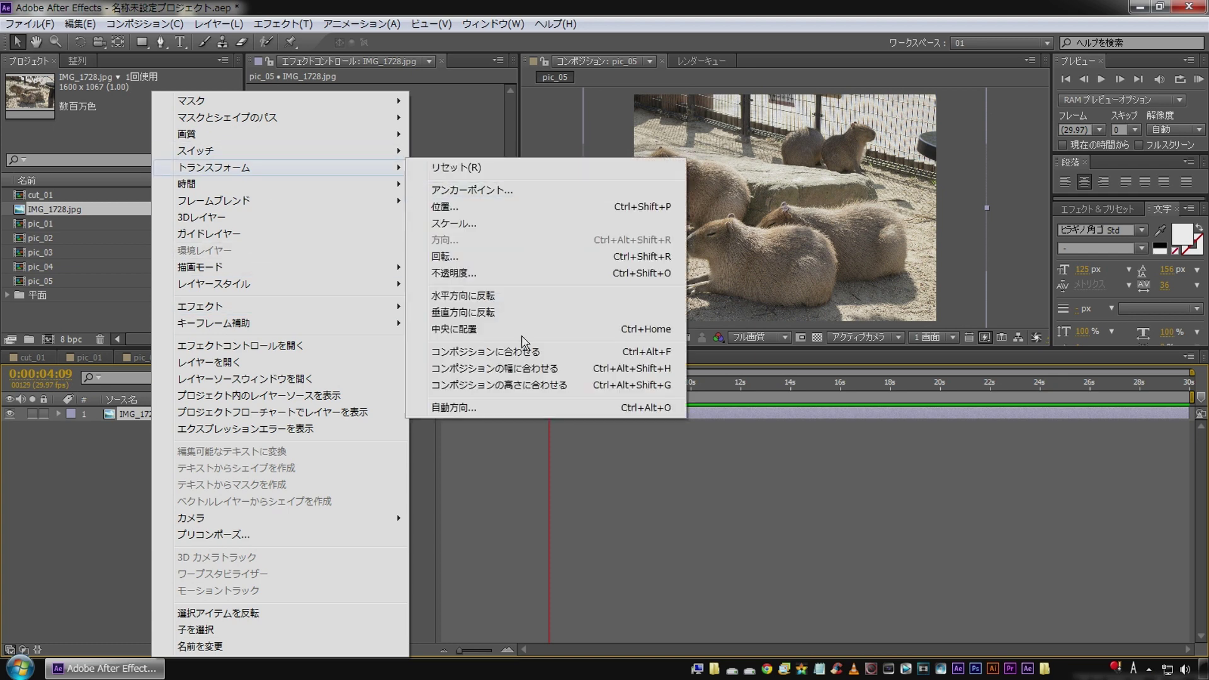
left_click(508, 385)
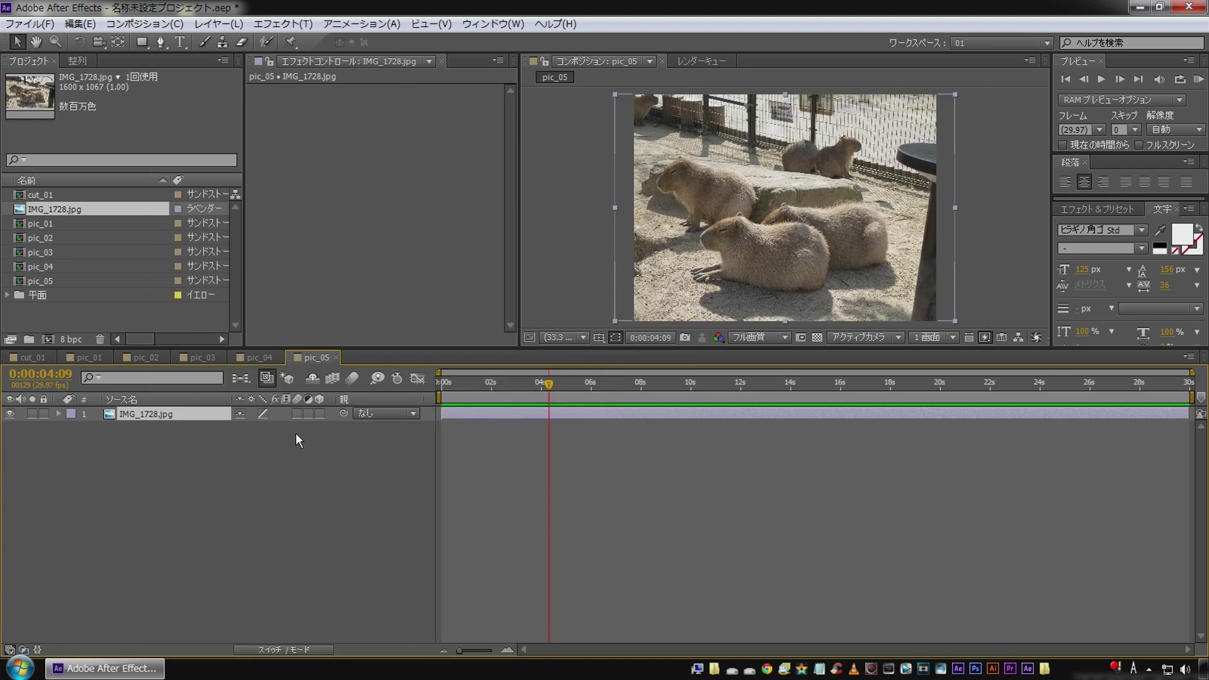
key("Right")
key("Right")
key("Right")
key("Right")
key("Right")
key("Right")
key("Right")
key("Right")
key("Right")
key("Right")
key("Right")
key("Right")
left_click(296, 435)
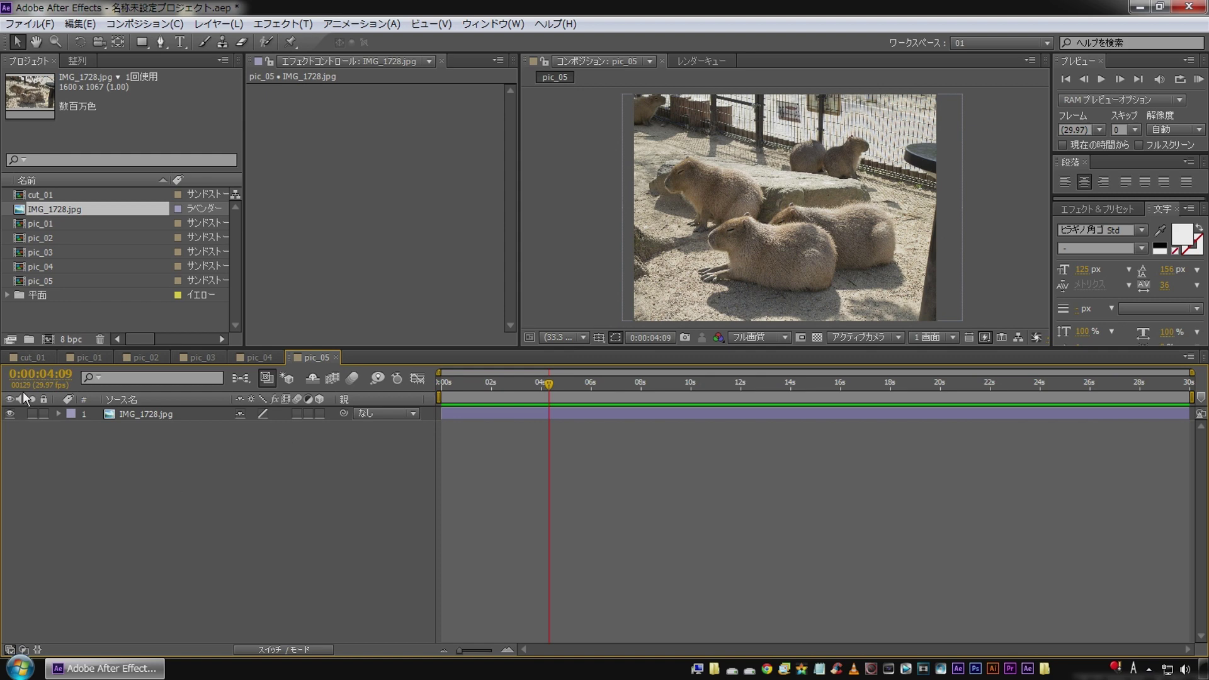
In cut_01, replace the source of layers 4 and 5, the second picture and its reflection, with pic_02
left_click(26, 357)
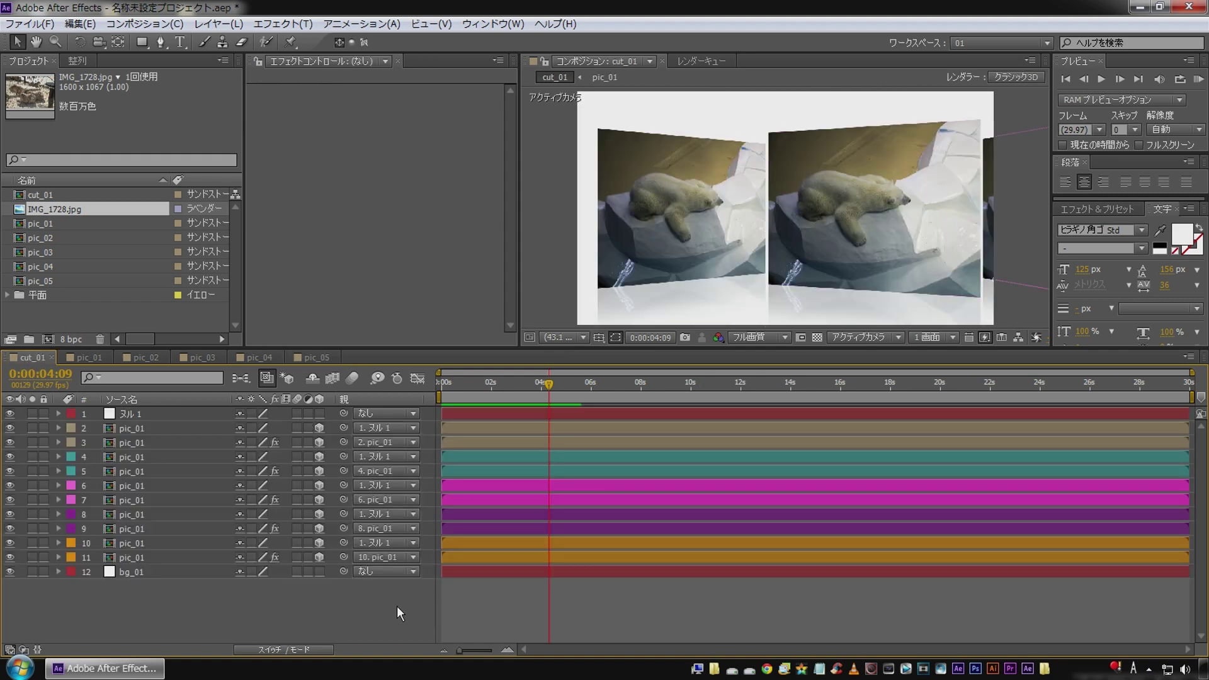
left_click(141, 433)
key("ctrl+Down")
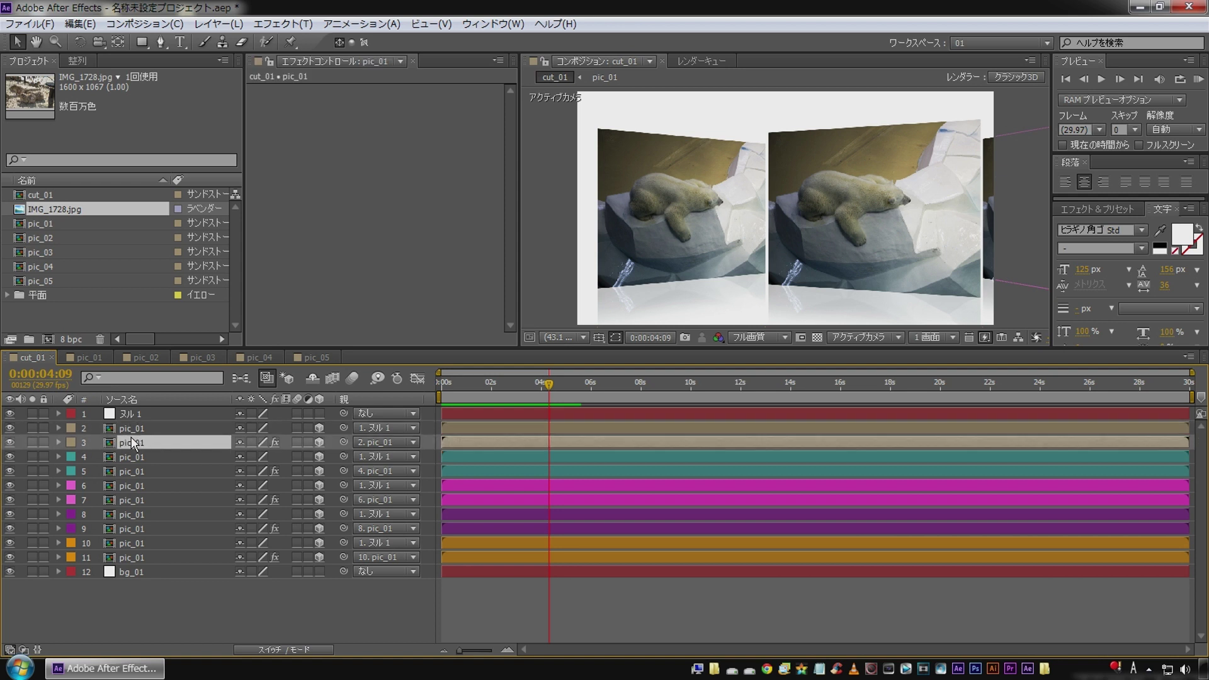
mouse_move(506, 392)
left_mouse_down()
mouse_move(459, 392)
mouse_move(485, 392)
left_mouse_up()
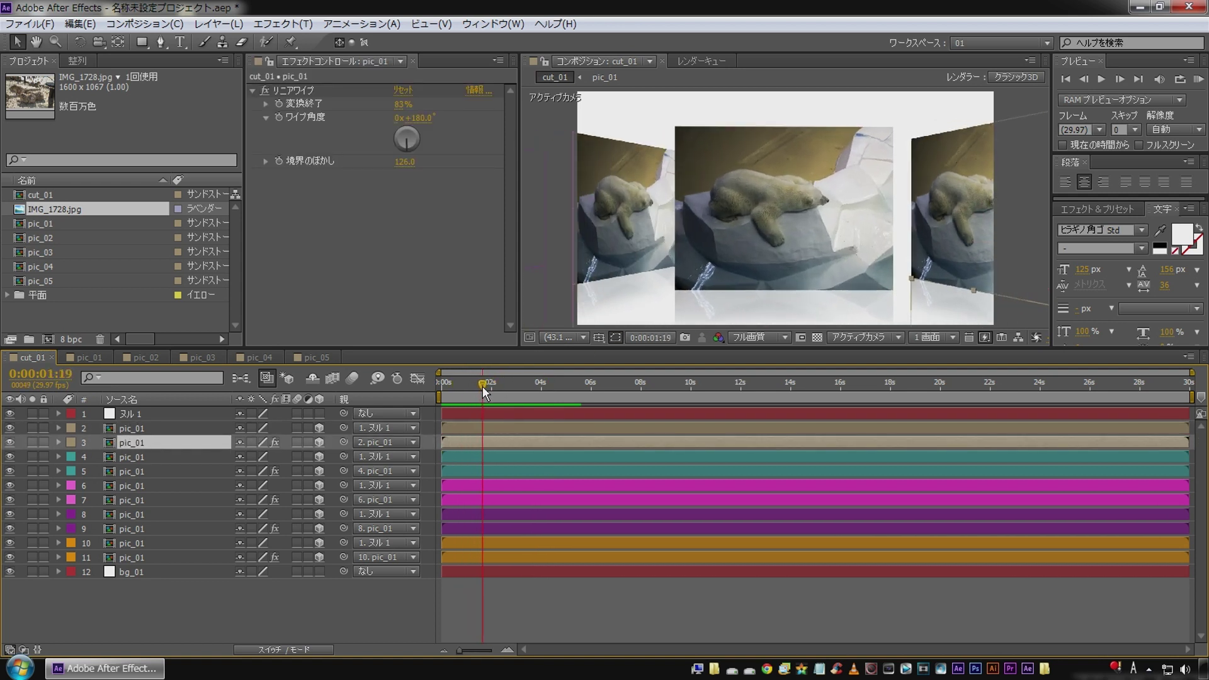
left_click(138, 459)
left_click(39, 240)
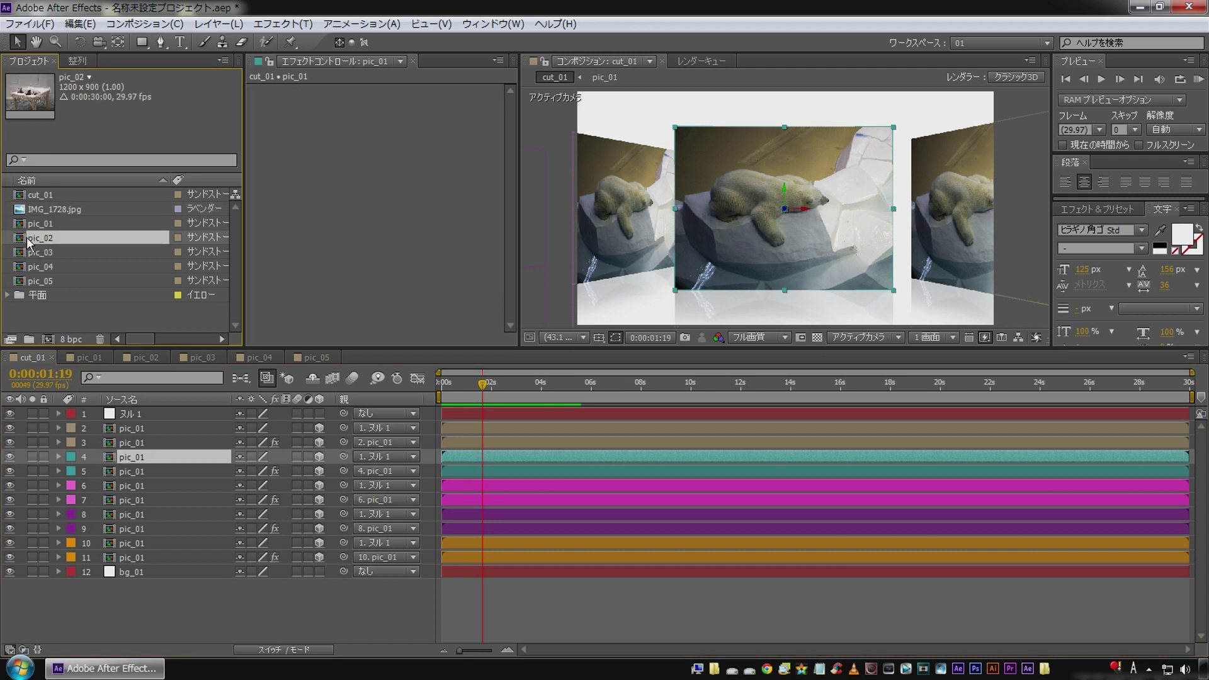
key("ctrl+alt+slash")
left_click_drag(491, 386, 515, 385)
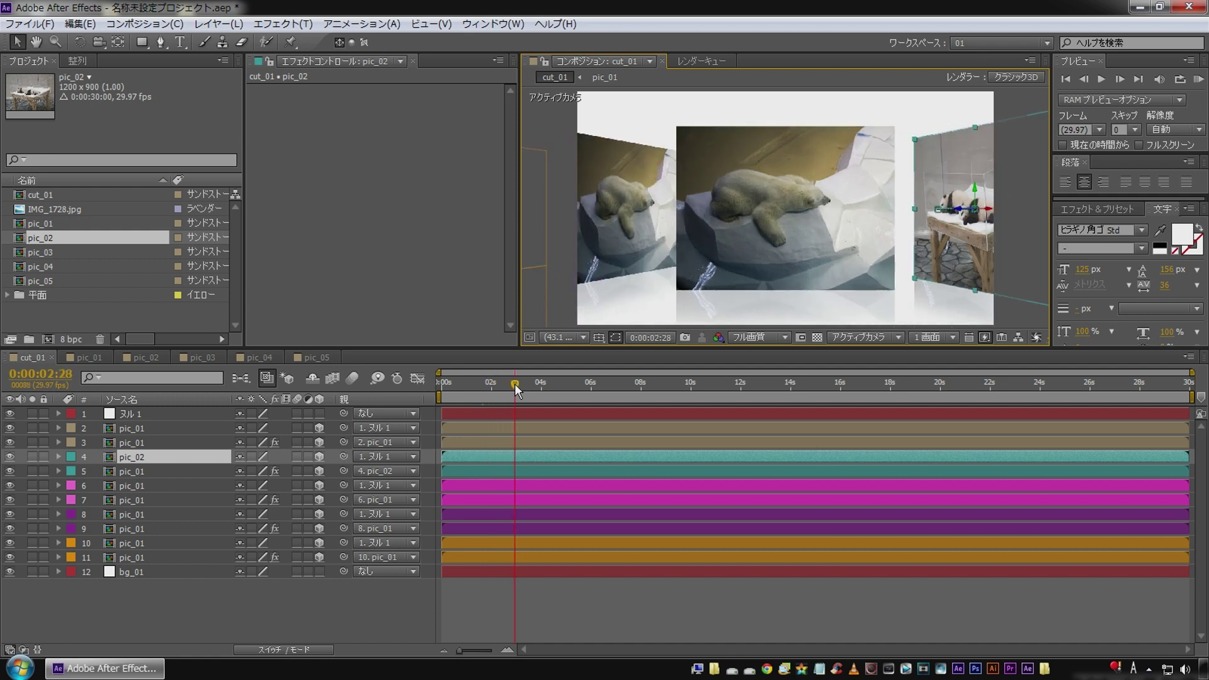
left_click(127, 470, "shift")
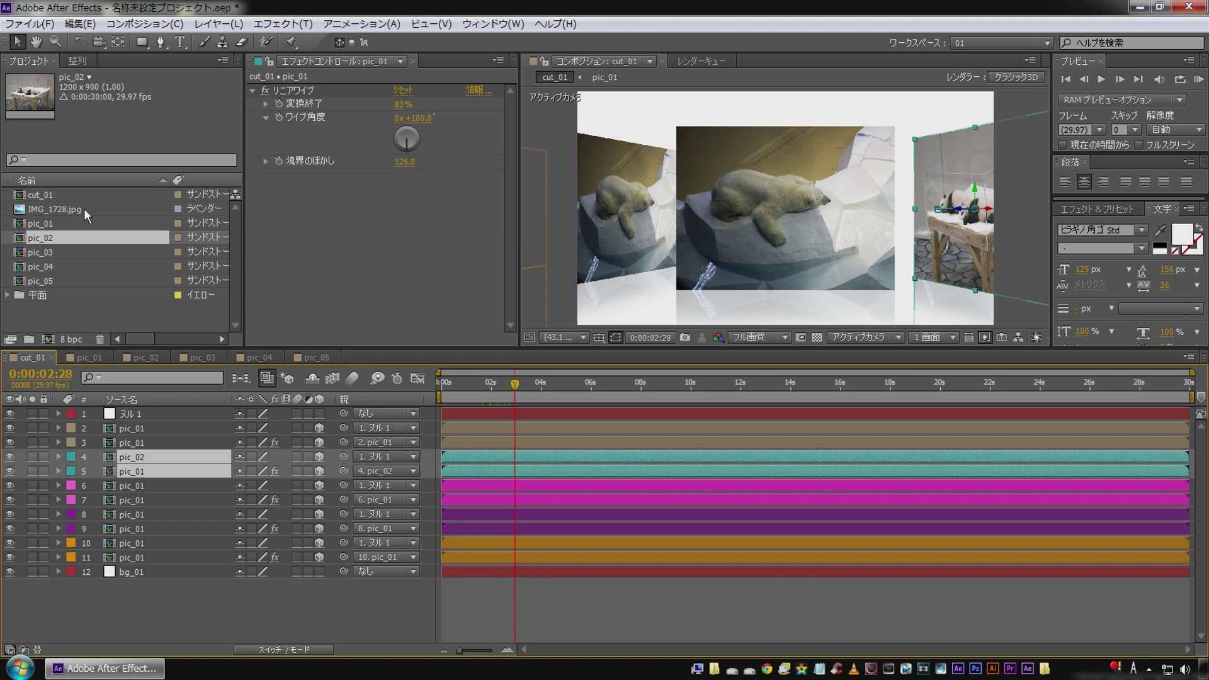
key("ctrl+alt+slash")
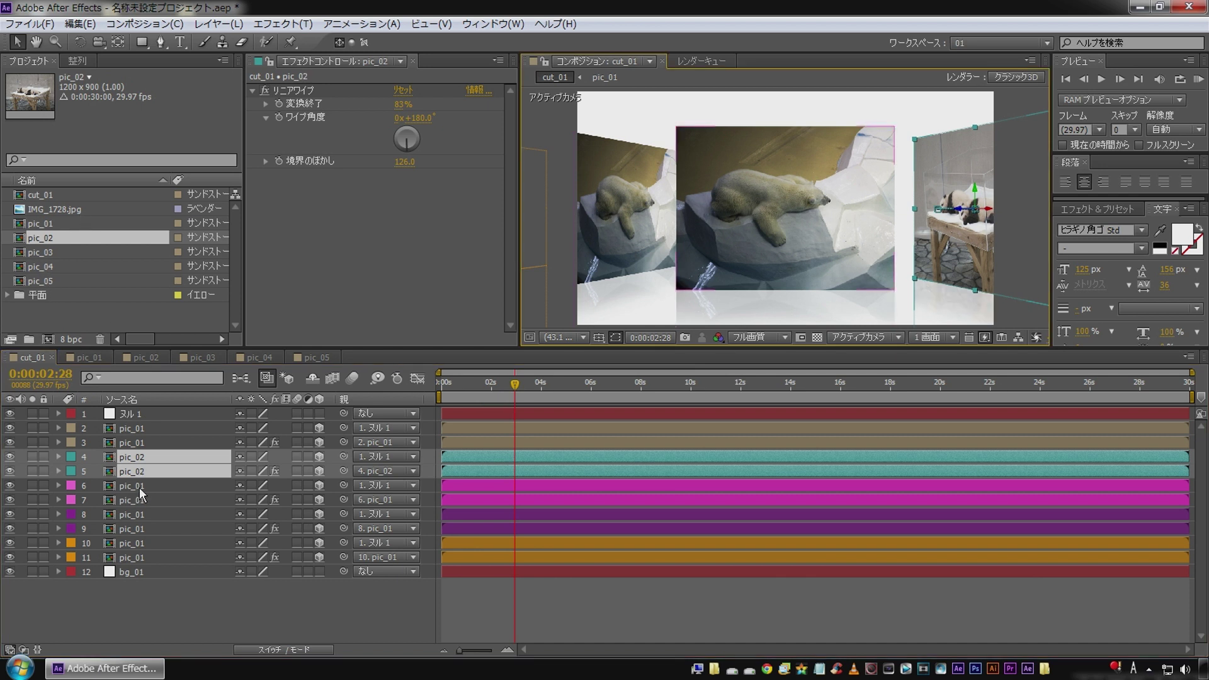
Replace the source of layers 6 and 7, the third picture and its reflection, with pic_03
left_click(141, 486)
left_click(144, 501, "shift")
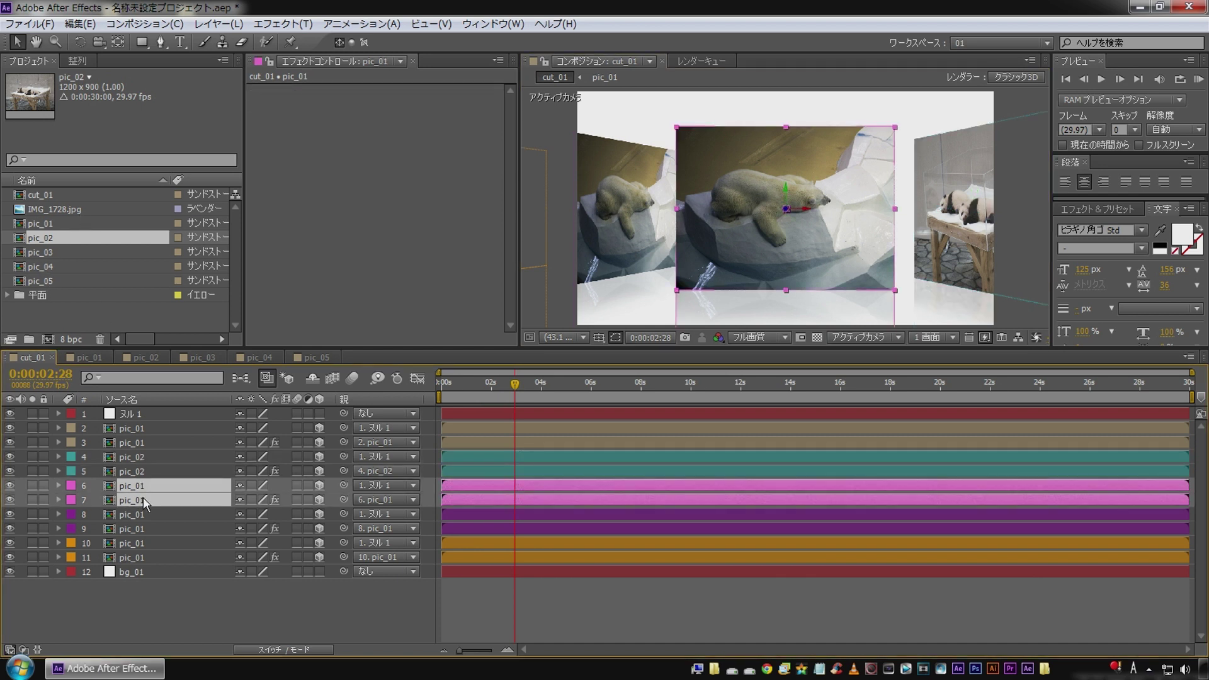
left_click(47, 253)
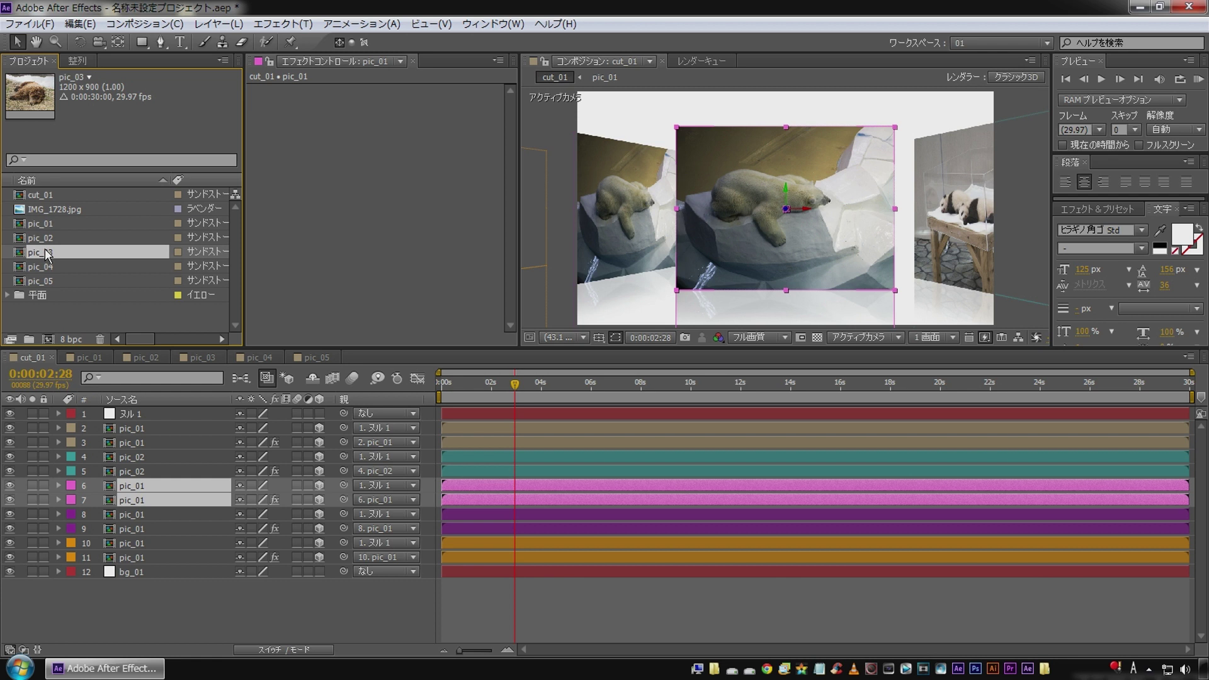
key("ctrl+alt+slash")
Replace the source of layers 8 and 9, the fourth picture and its reflection, with pic_04
left_click(135, 515)
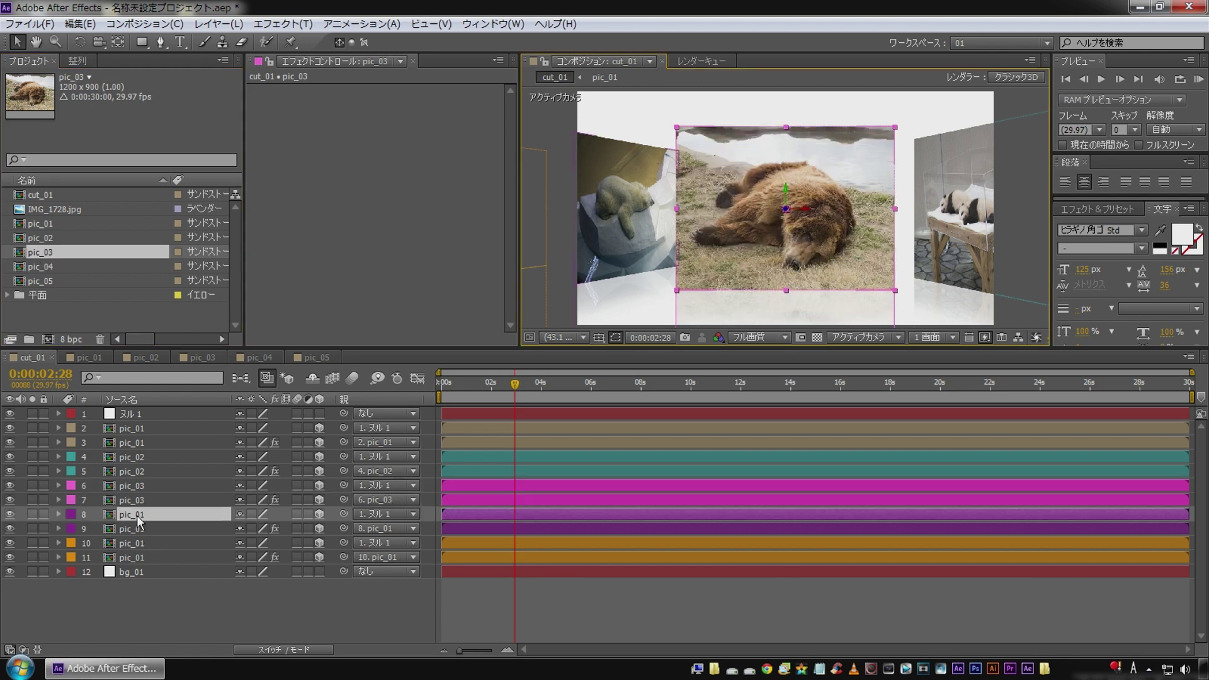
left_click(133, 528, "shift")
left_click(37, 271)
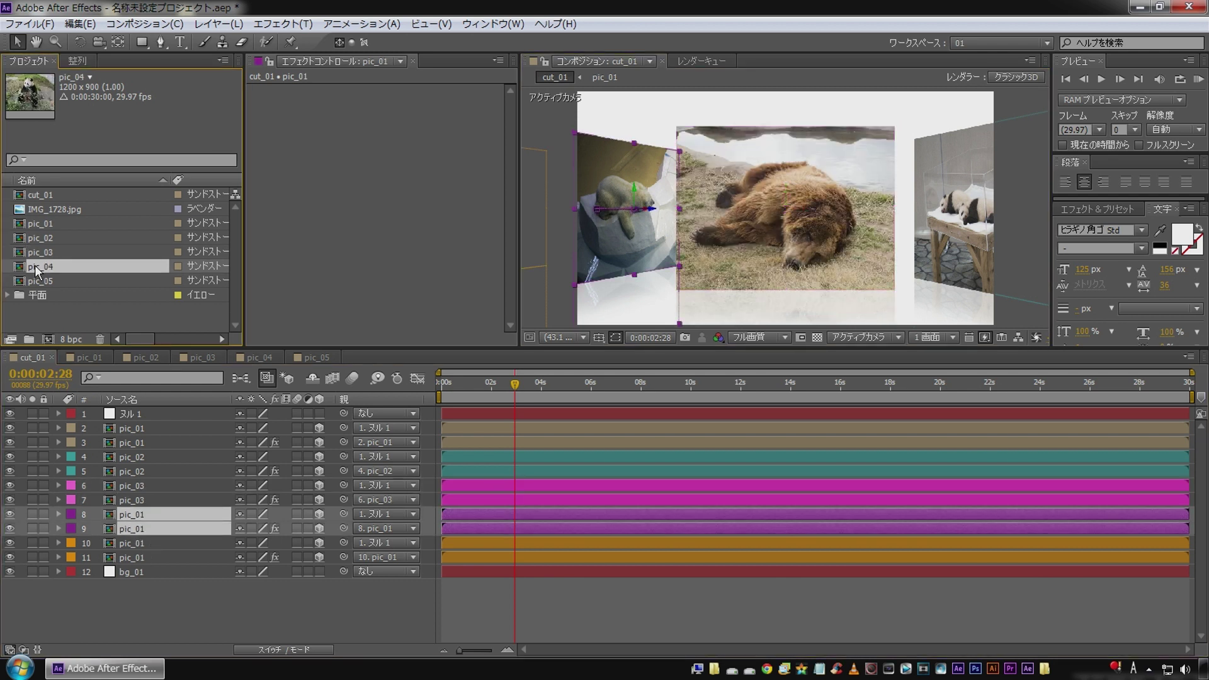
key("ctrl+alt+slash")
Replace the source of layers 10 and 11, the fifth picture and its reflection, with pic_05
left_click_drag(523, 393, 556, 394)
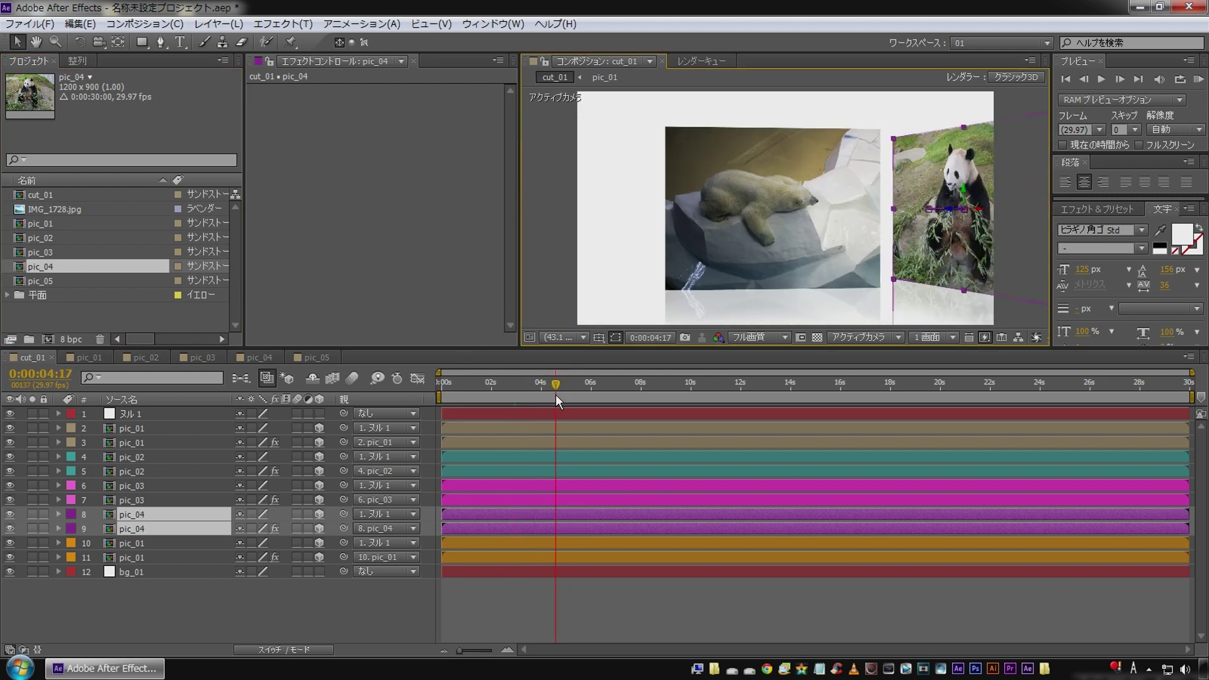
left_click(132, 544)
left_click(134, 558, "shift")
left_click(41, 281)
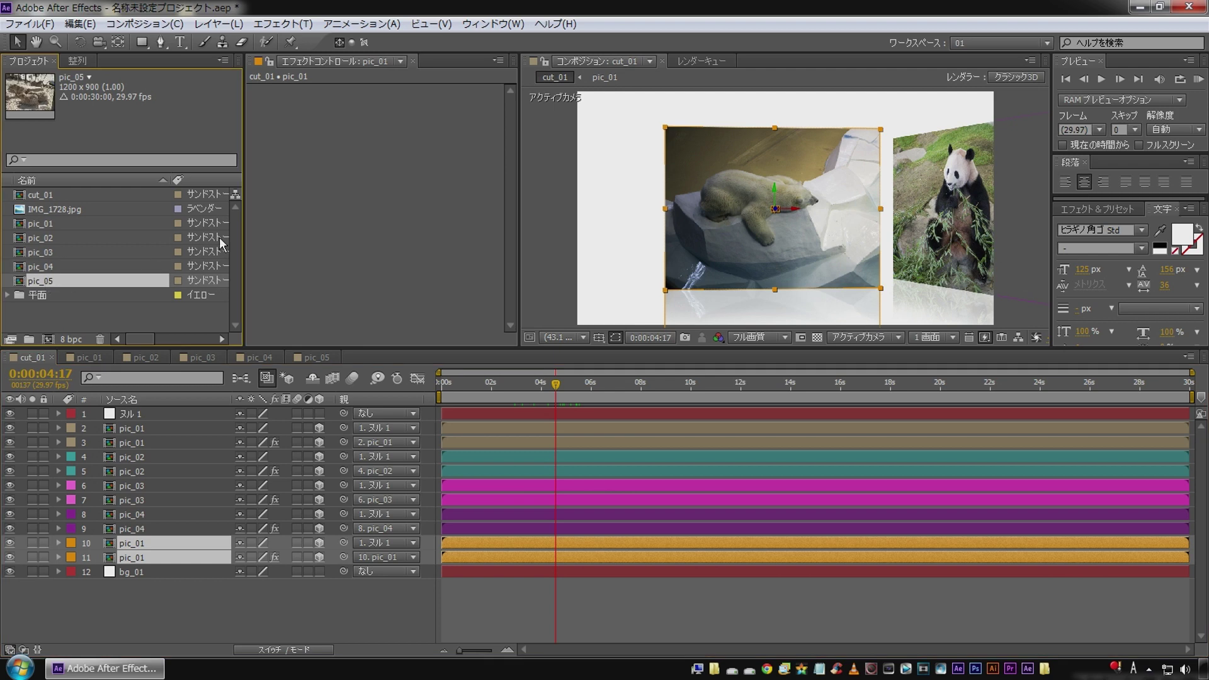
key("ctrl+alt+slash")
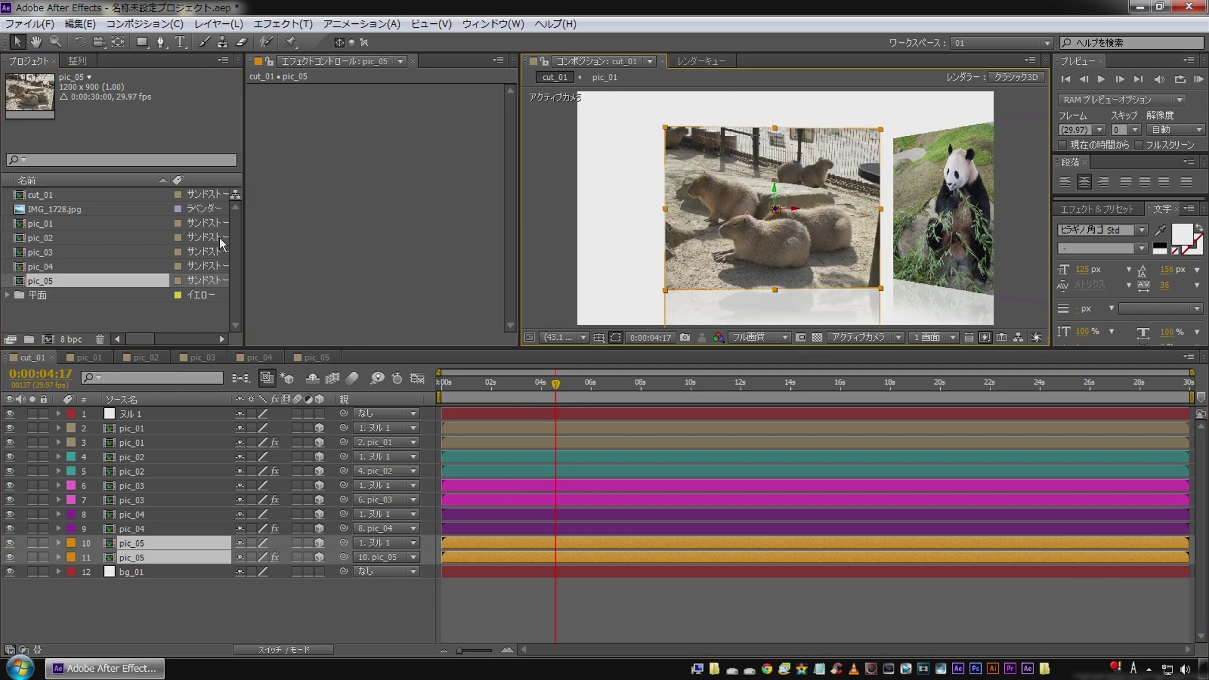
Play the cut_01 composition from its first frame to preview the slideshow with the different photos
key("Home")
left_click(247, 606)
key("space")
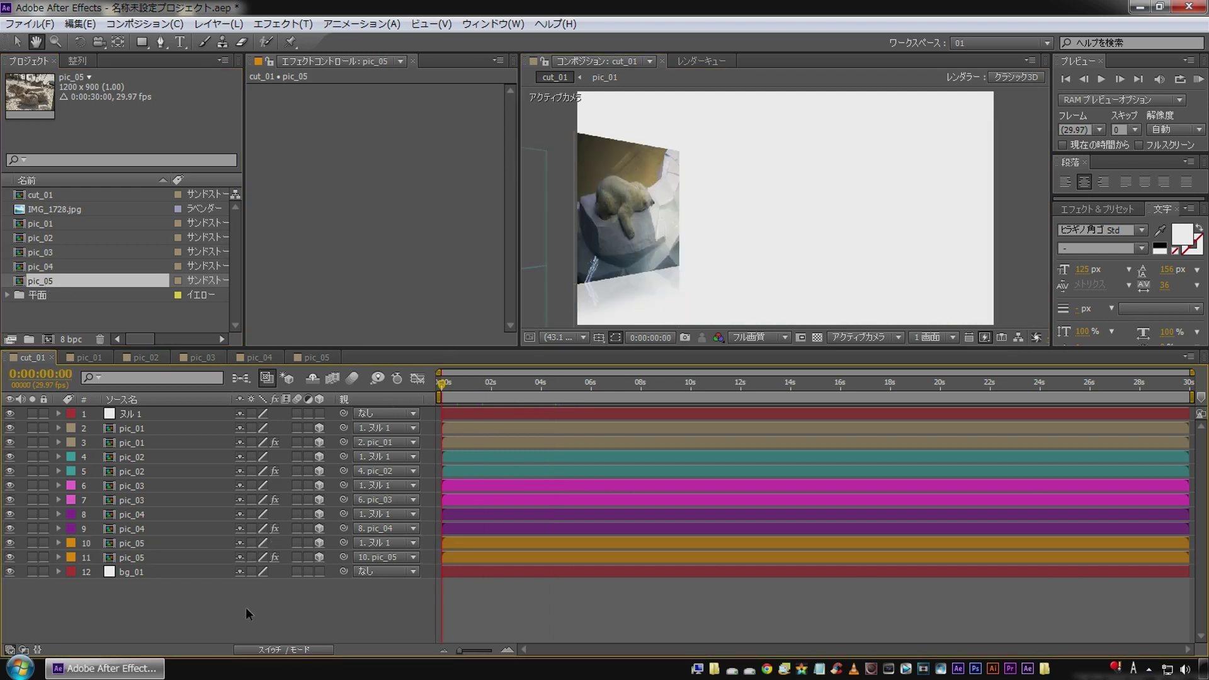